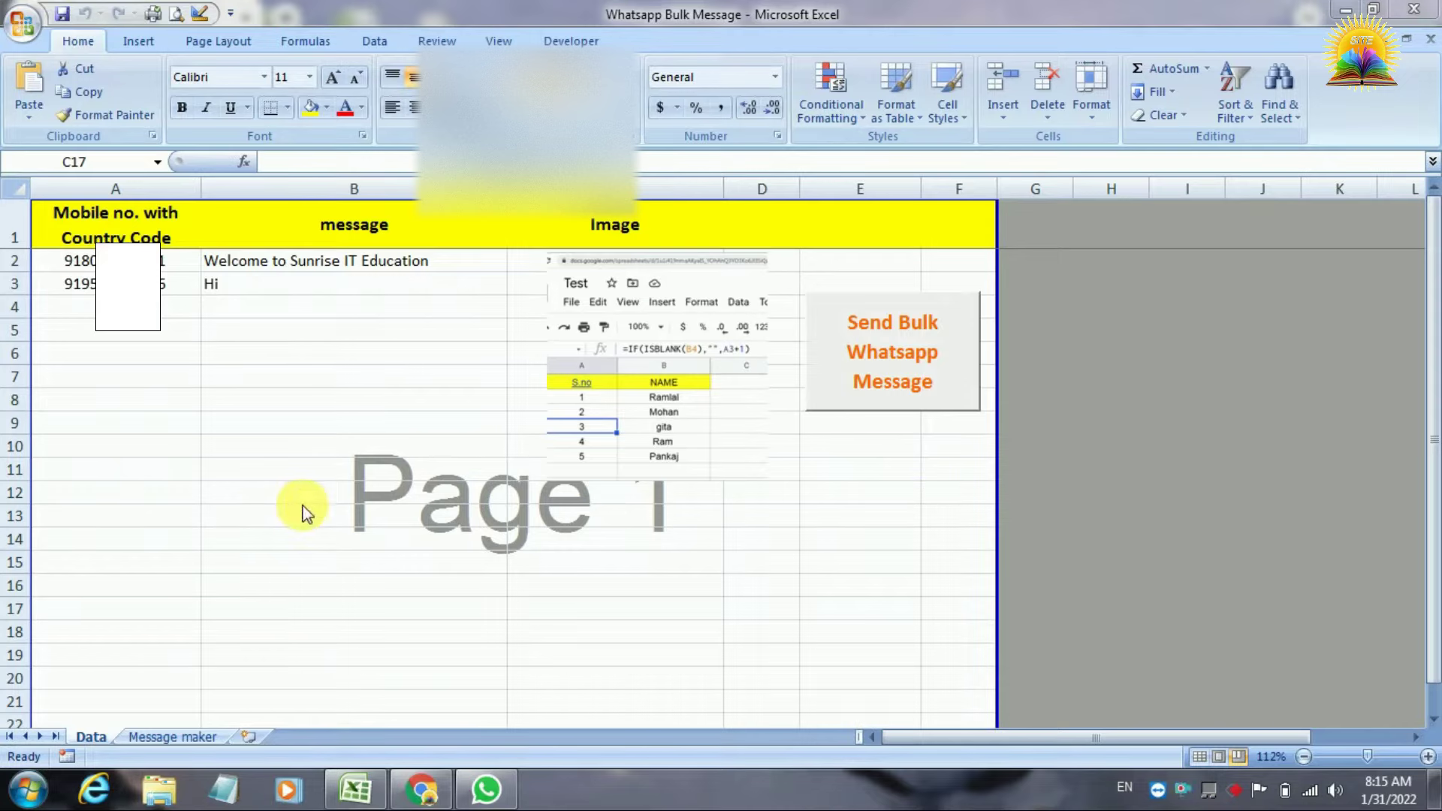
# Run the Send Bulk Whatsapp Message macro from the Data sheet to prepare the captioned picture in WhatsApp
pyautogui.click(892, 563)
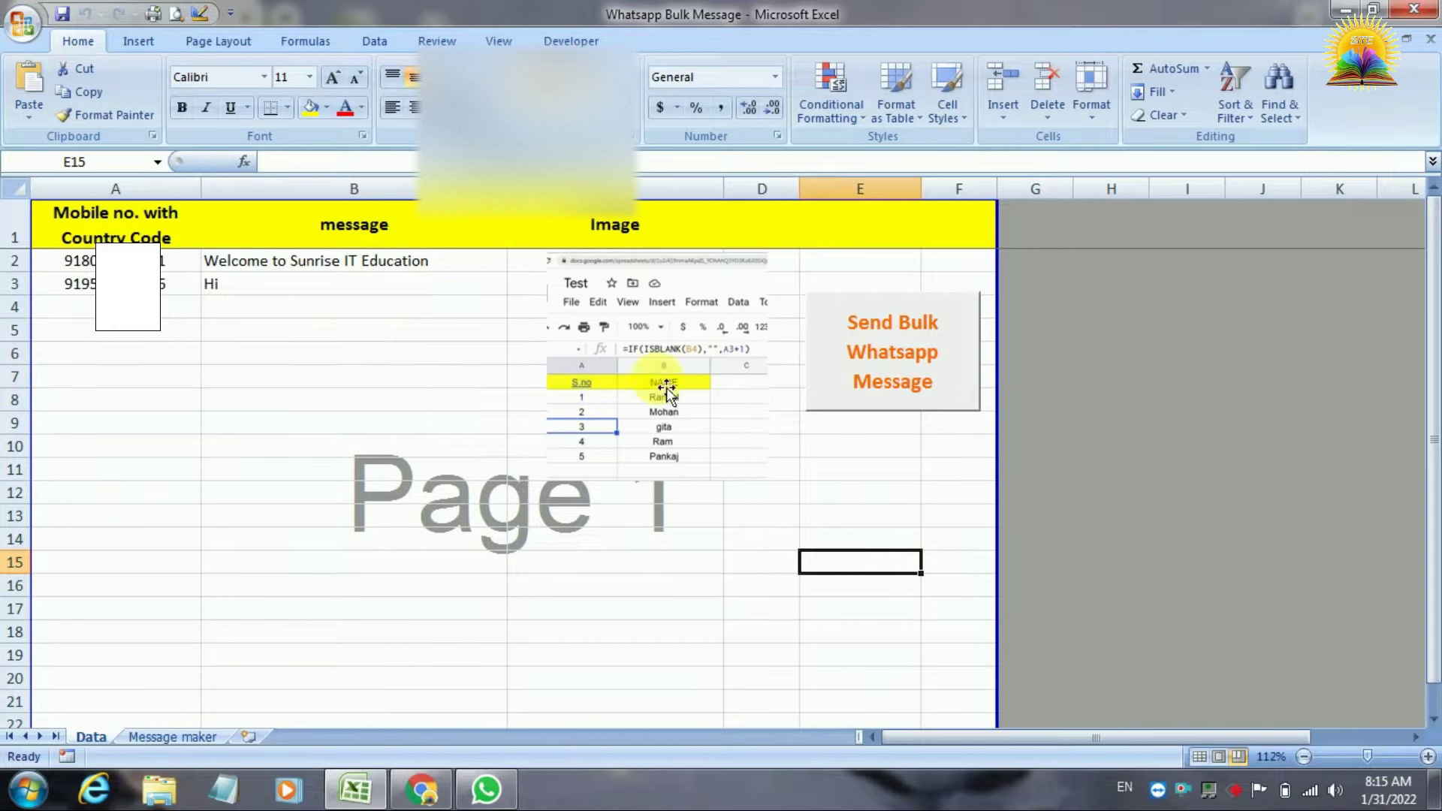
pyautogui.click(655, 548)
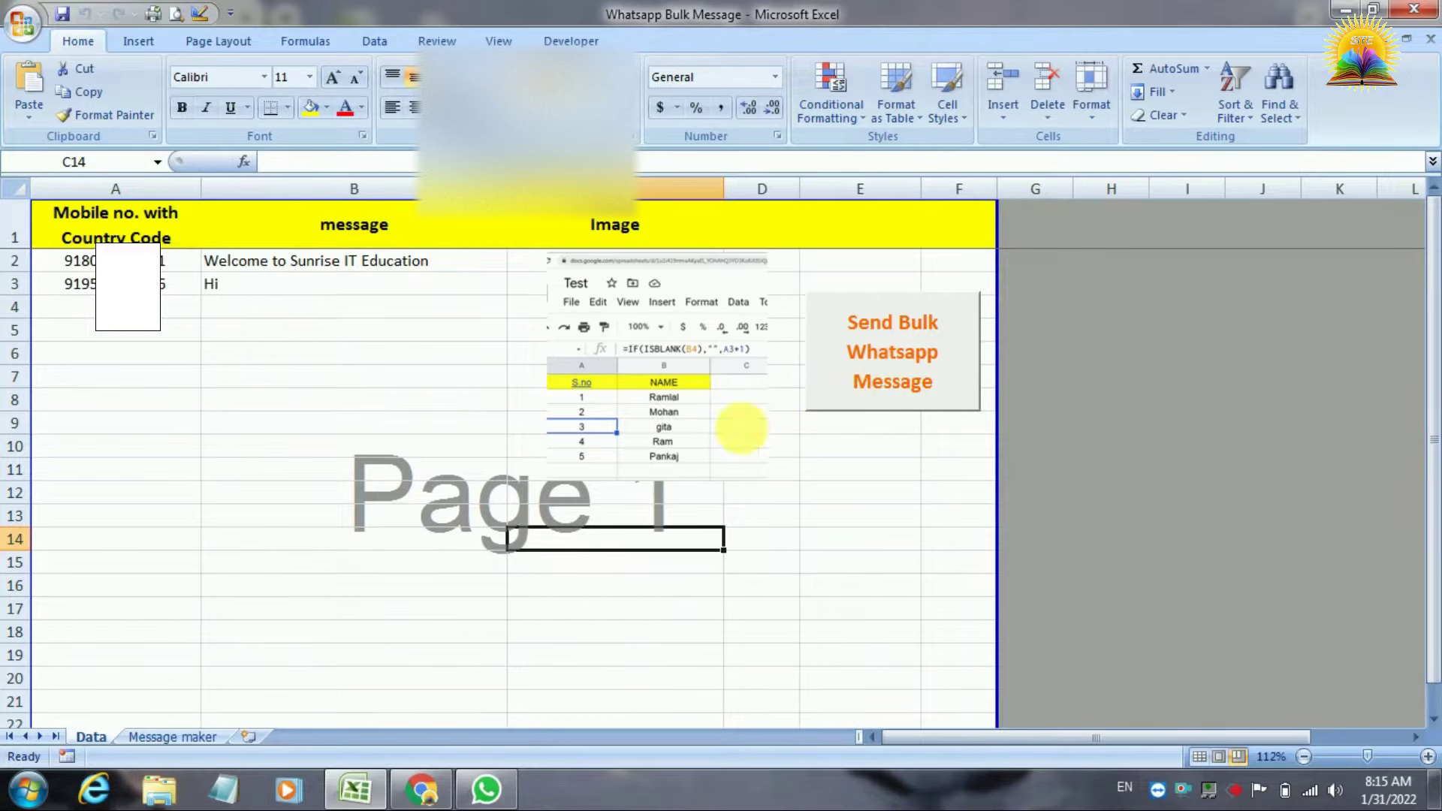
pyautogui.click(871, 385)
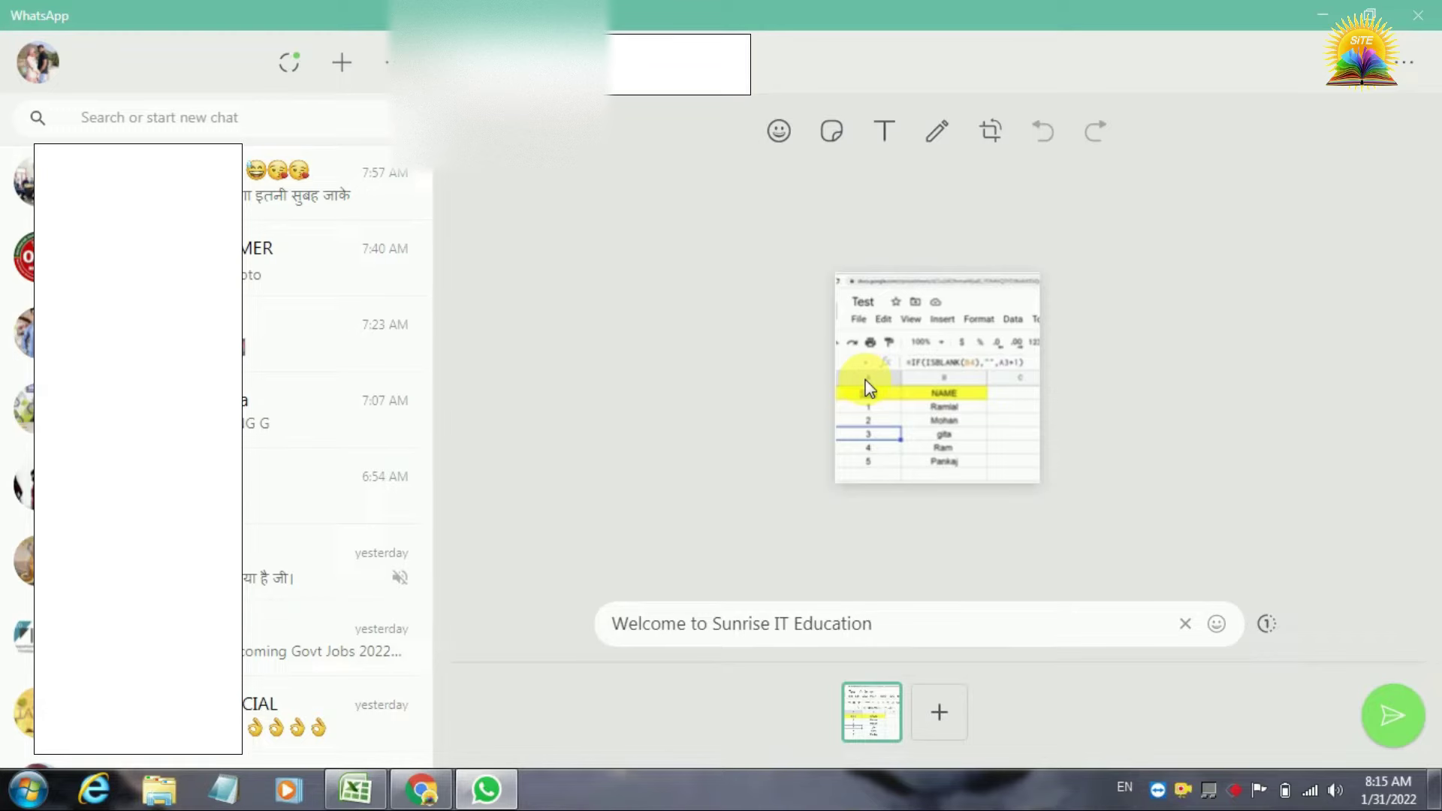
# Send the spreadsheet picture captioned 'Welcome to Sunrise IT Education', then paste and send it captioned 'Hi'
pyautogui.press('Return')
pyautogui.write('Hi')
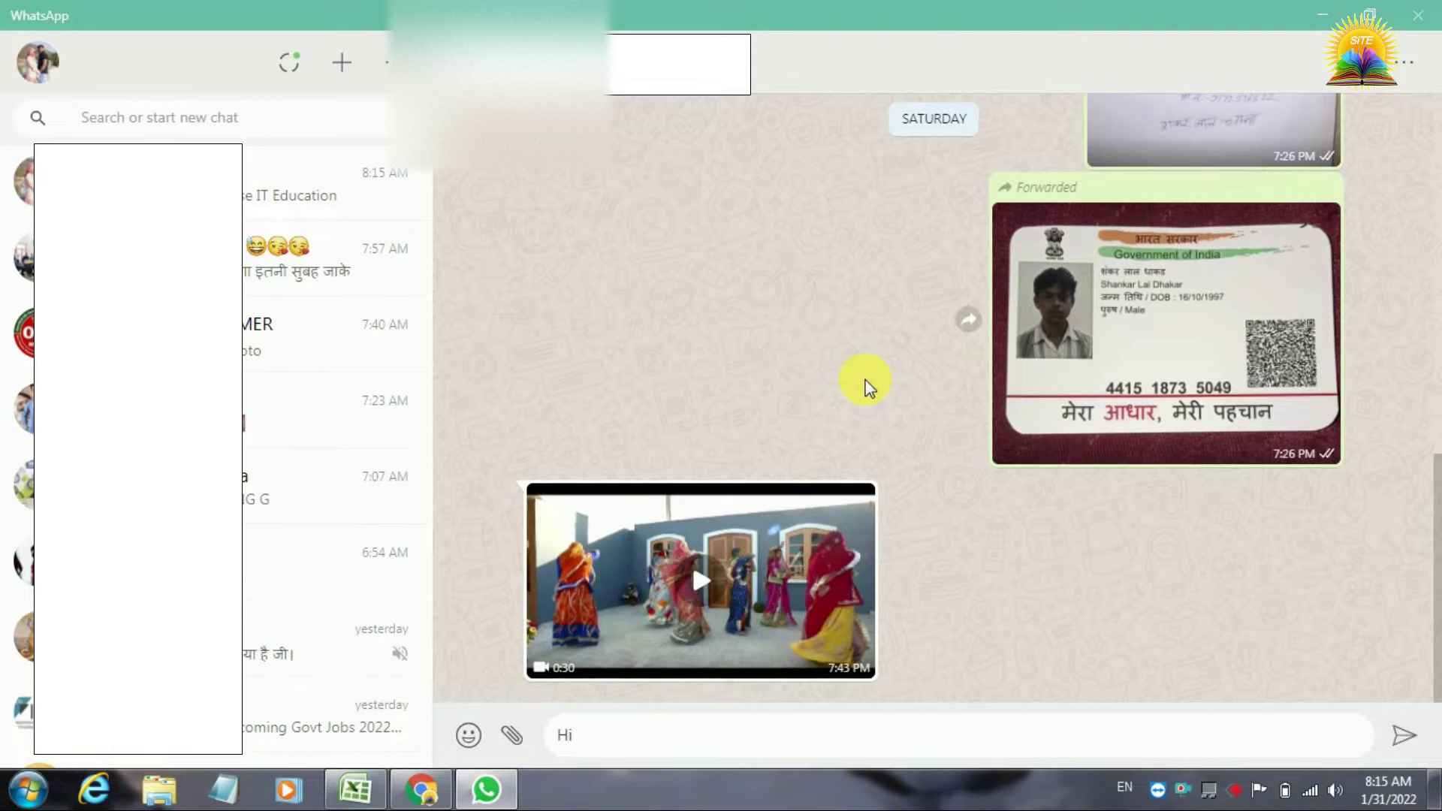
pyautogui.hotkey('ctrl', 'v')
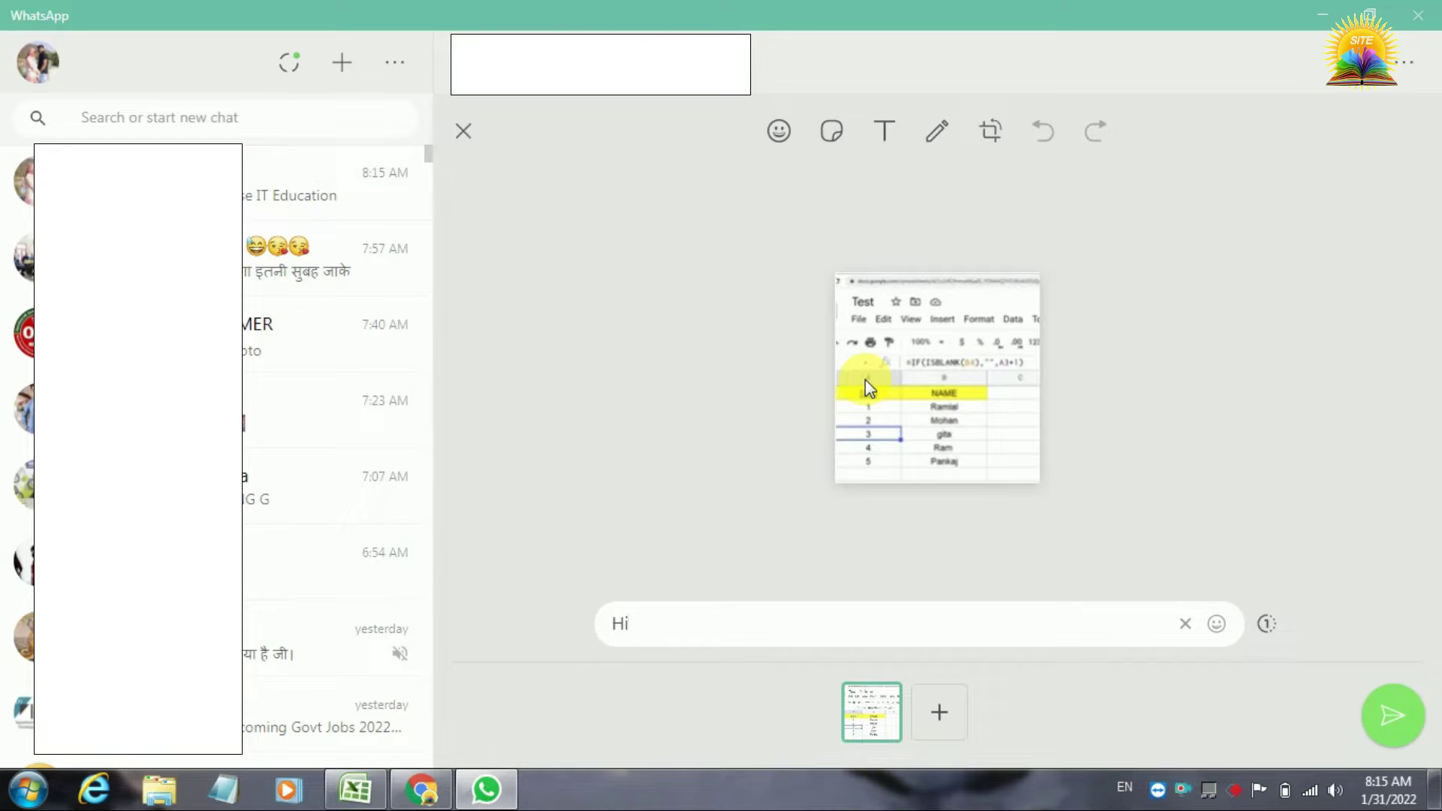
pyautogui.press('Return')
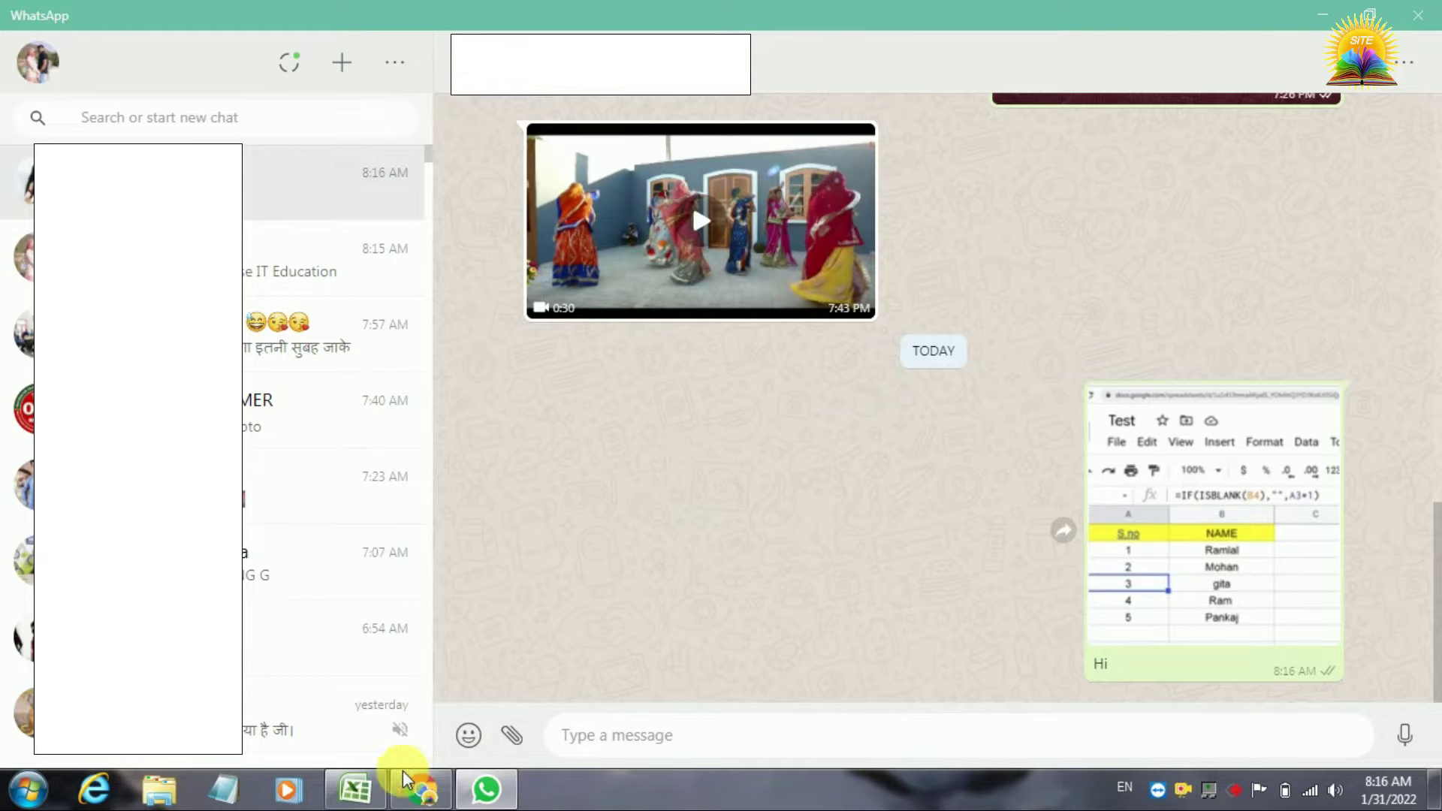
# Close the Excel bulk message workbook and minimise WhatsApp and Chrome to reveal the desktop
pyautogui.click(361, 795)
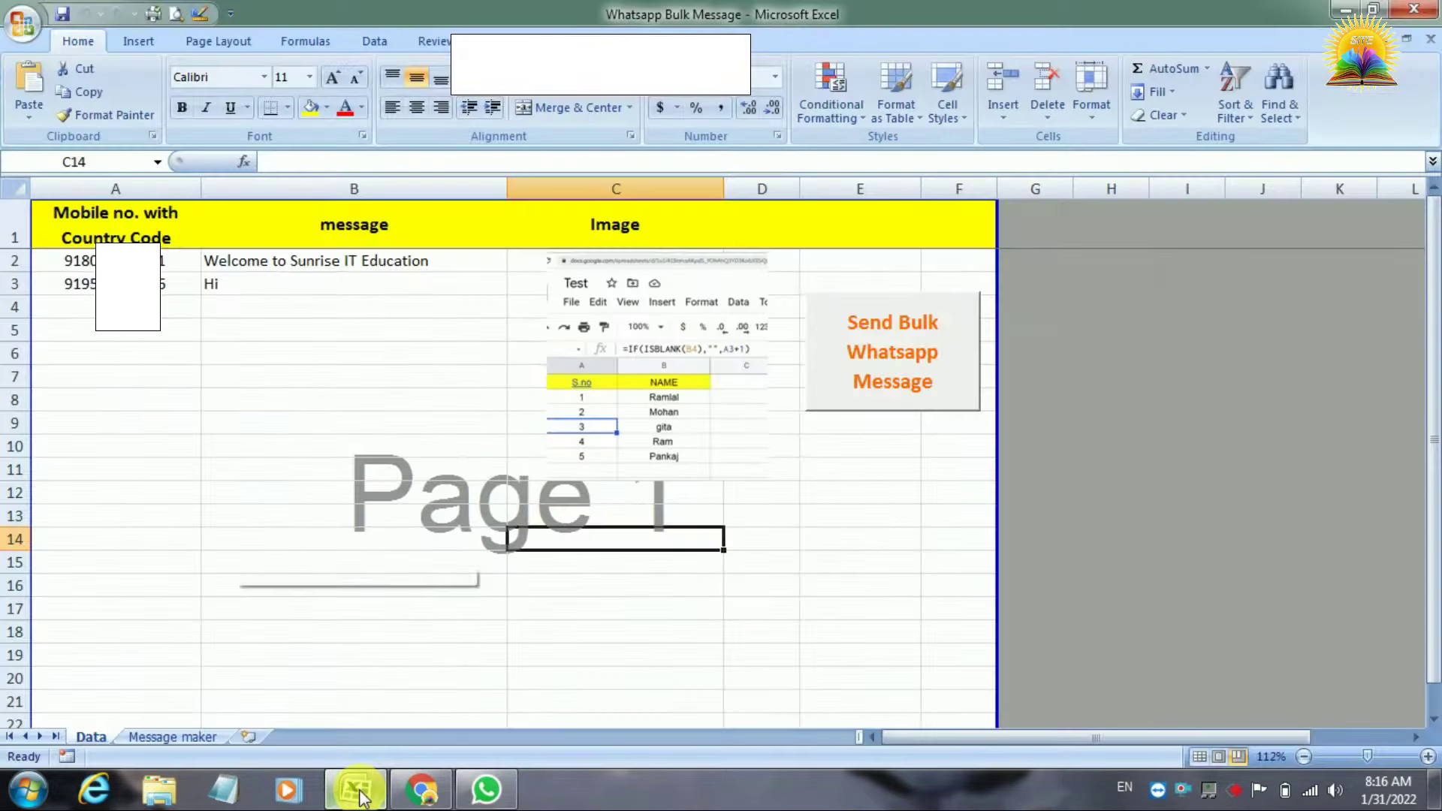
pyautogui.click(441, 584)
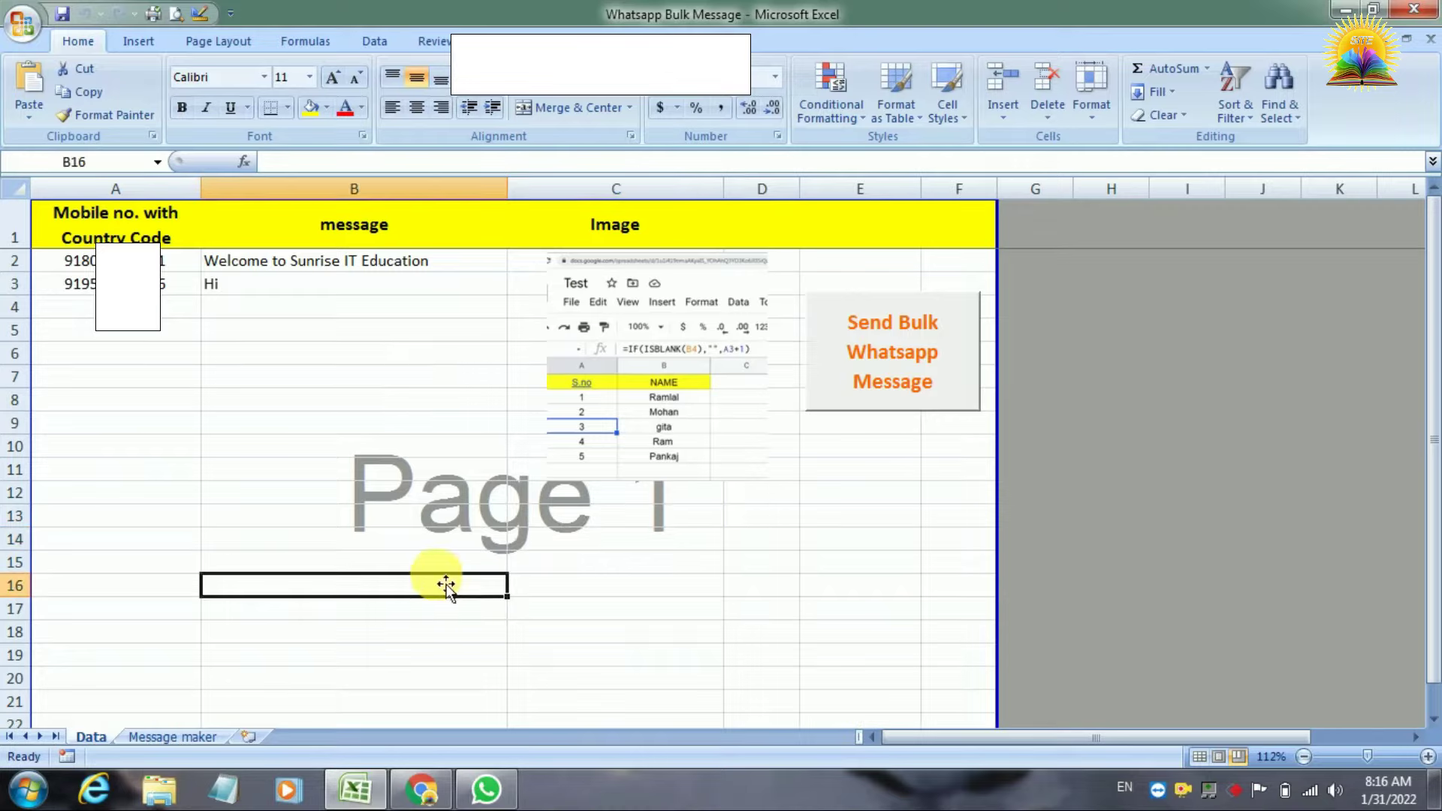
pyautogui.click(1422, 9)
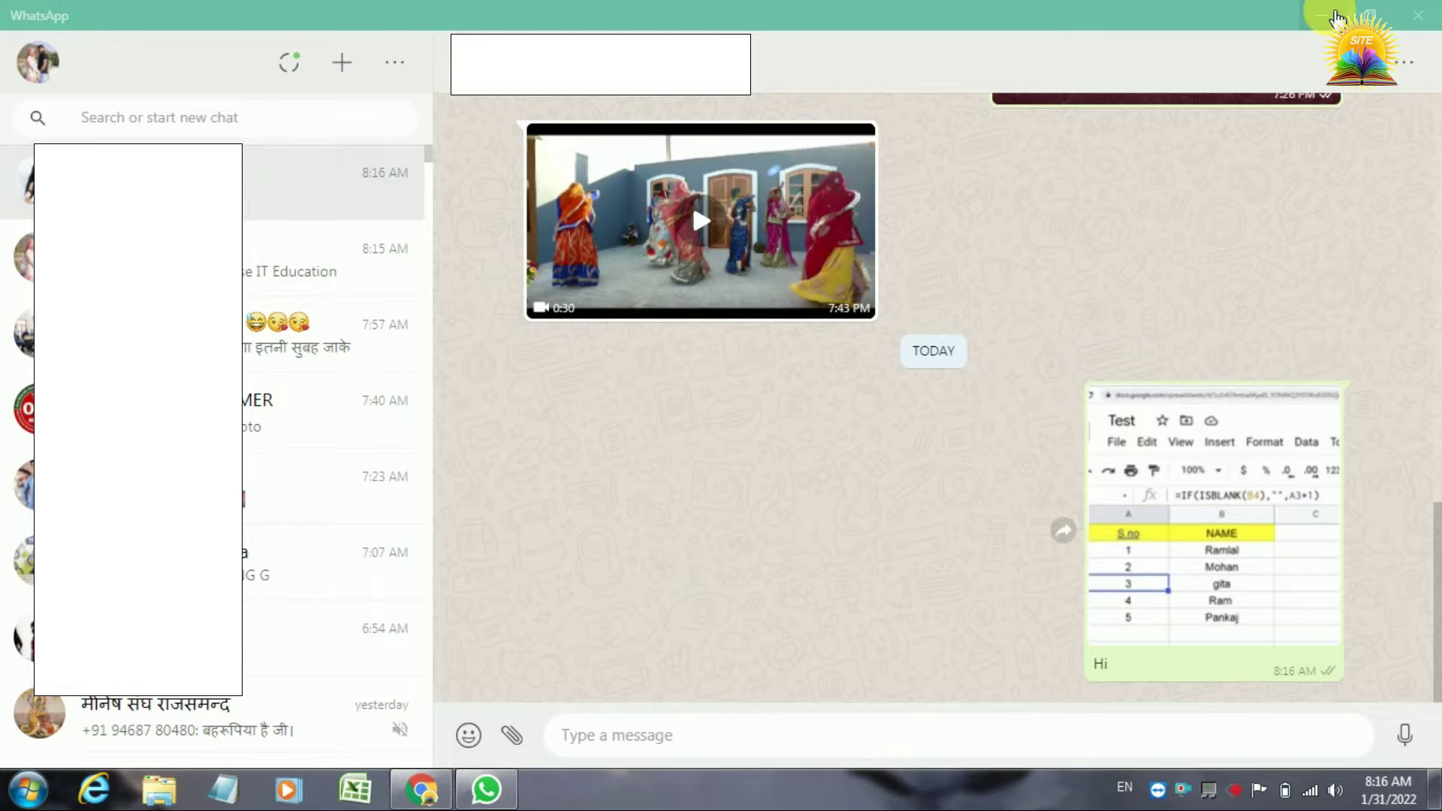
pyautogui.click(1335, 16)
pyautogui.click(1339, 13)
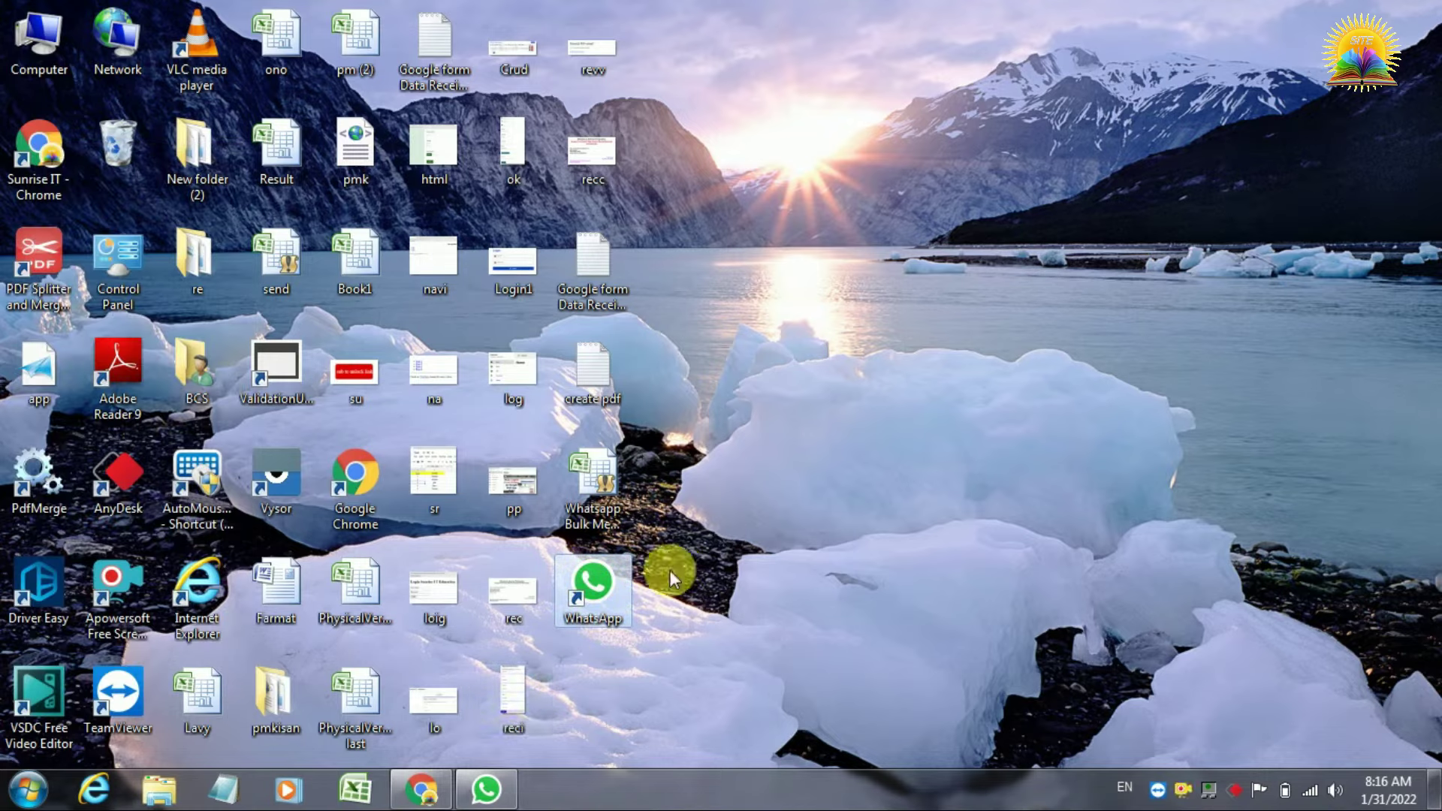
# Restore Chrome and open google.com in a new tab
pyautogui.click(419, 787)
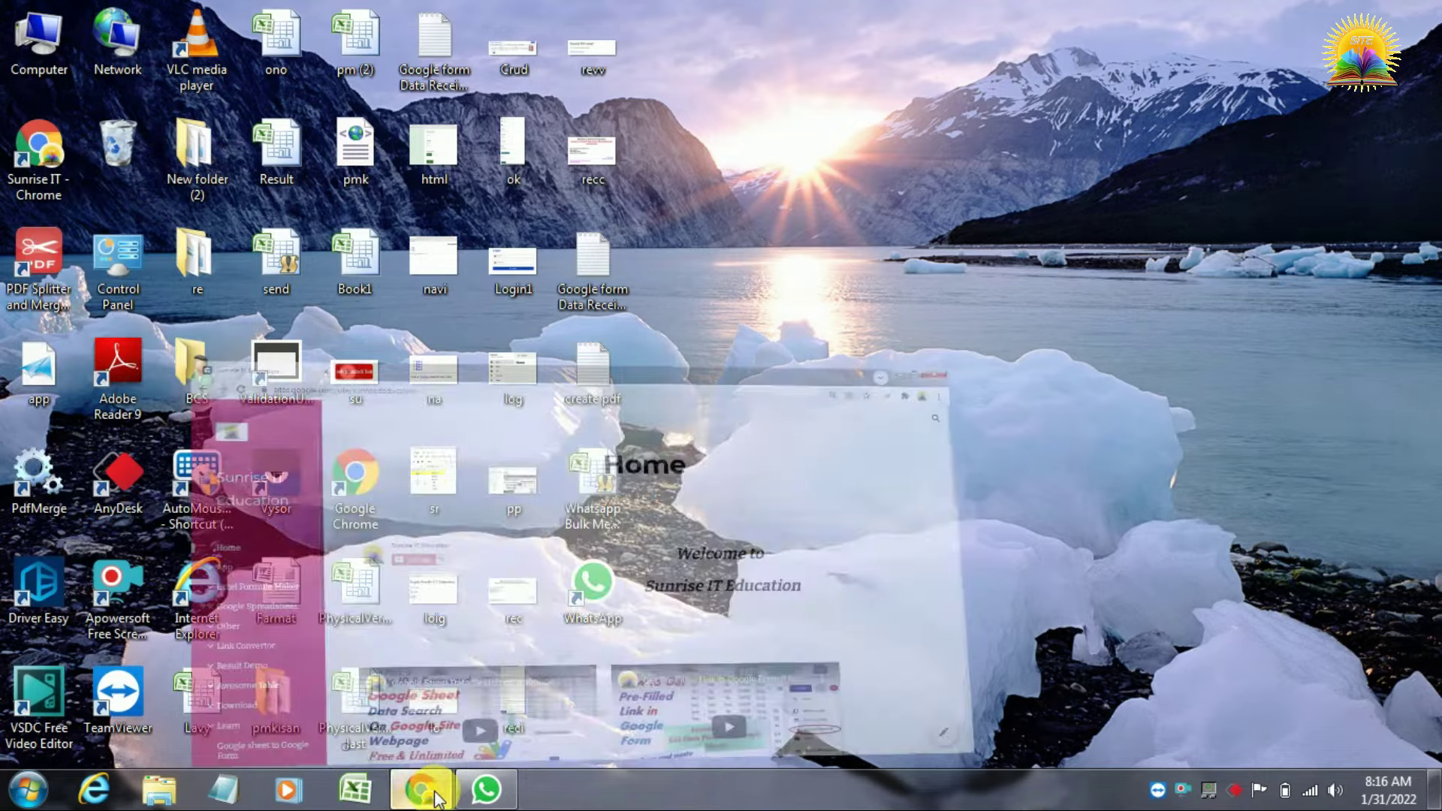
pyautogui.click(282, 19)
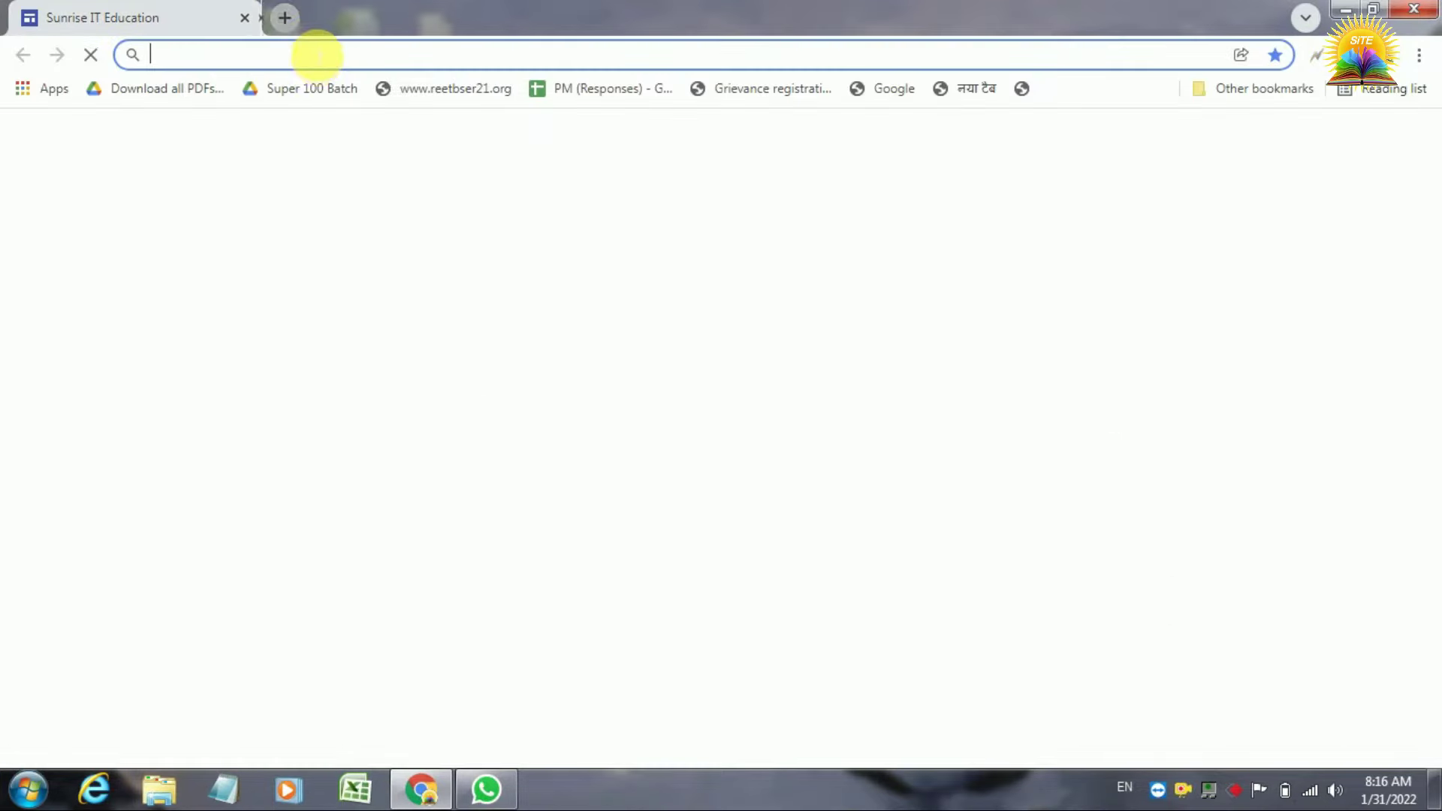
pyautogui.write('s')
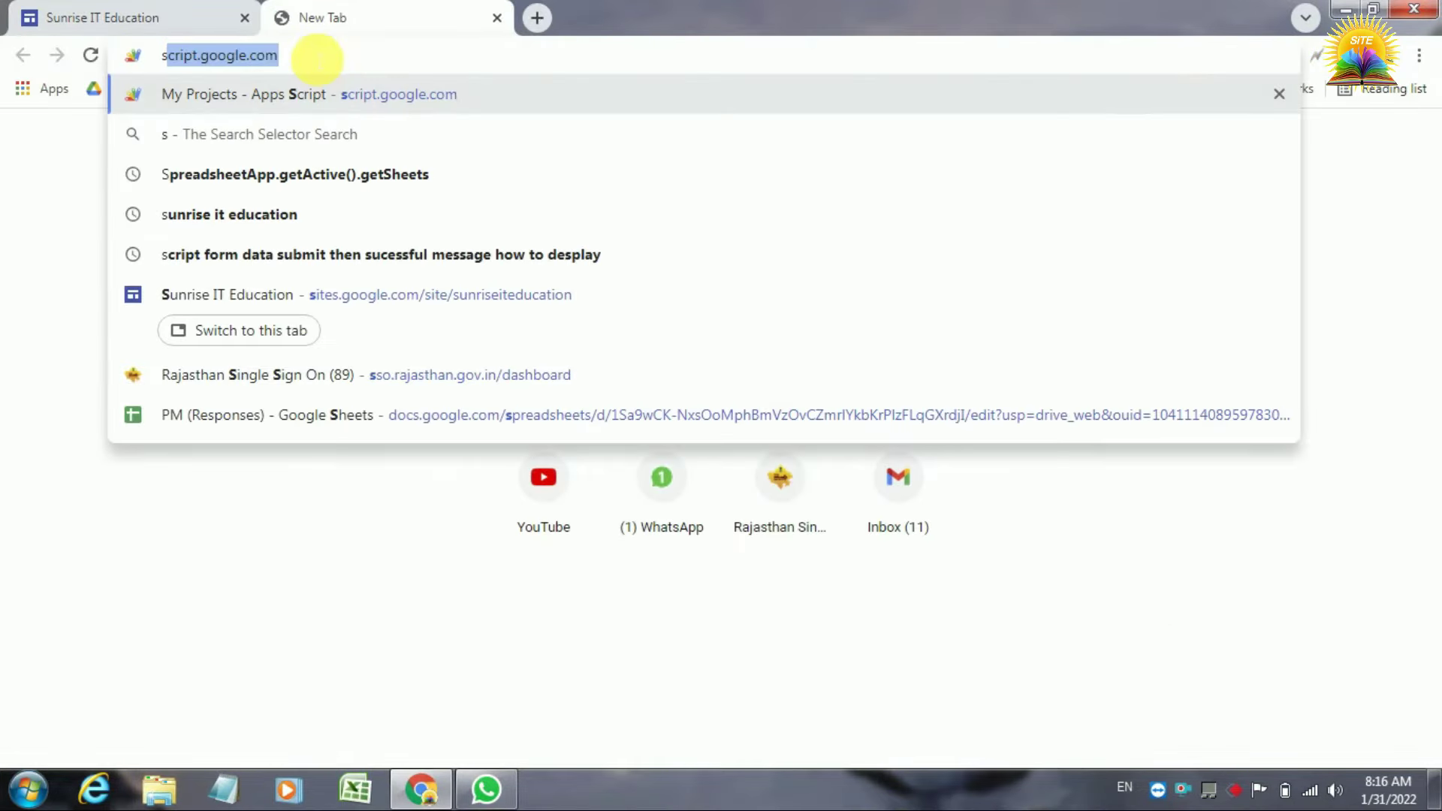
pyautogui.press('BackSpace')
pyautogui.press('BackSpace')
pyautogui.write('goo')
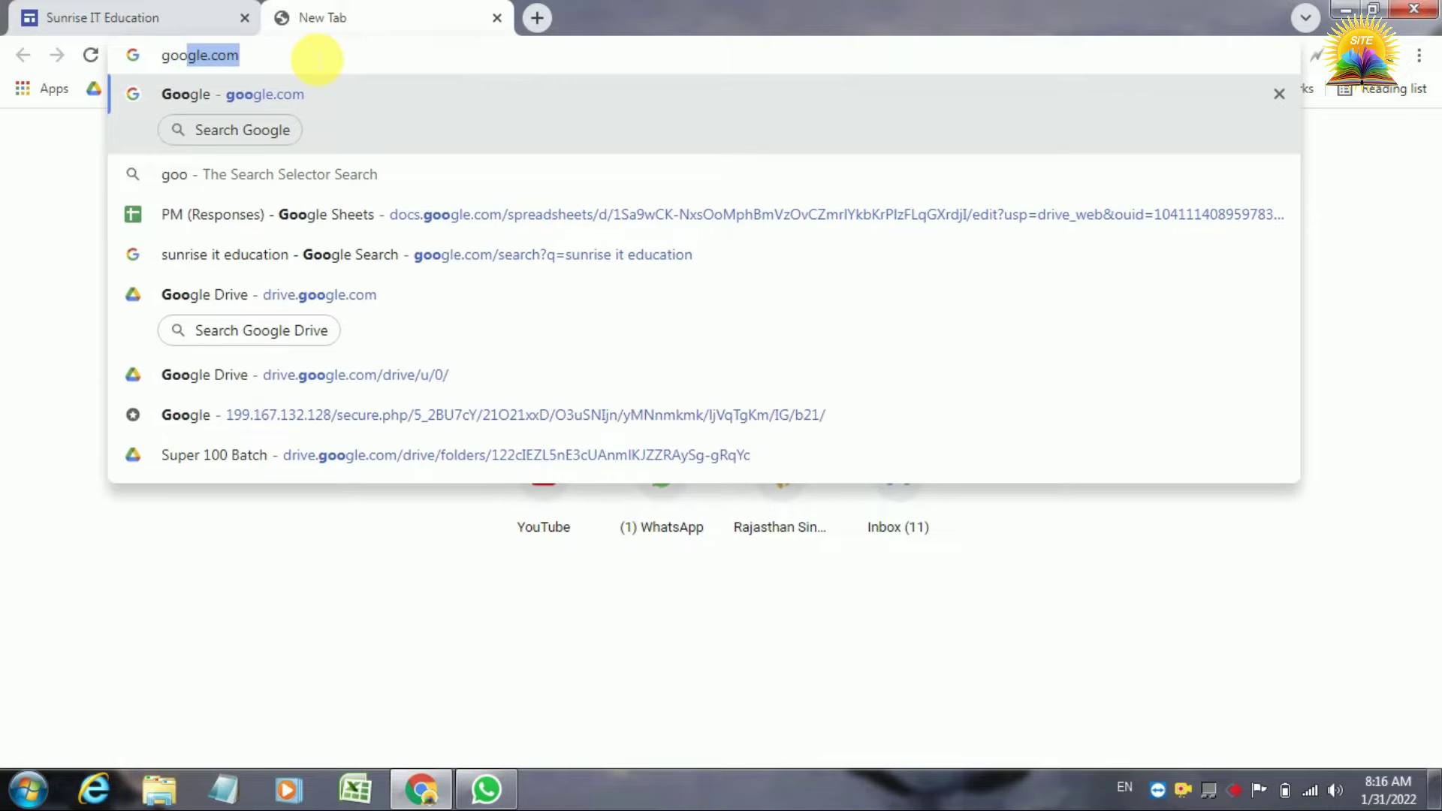
pyautogui.press('Return')
# Search Google for 'sunrise it education'
pyautogui.click(538, 295)
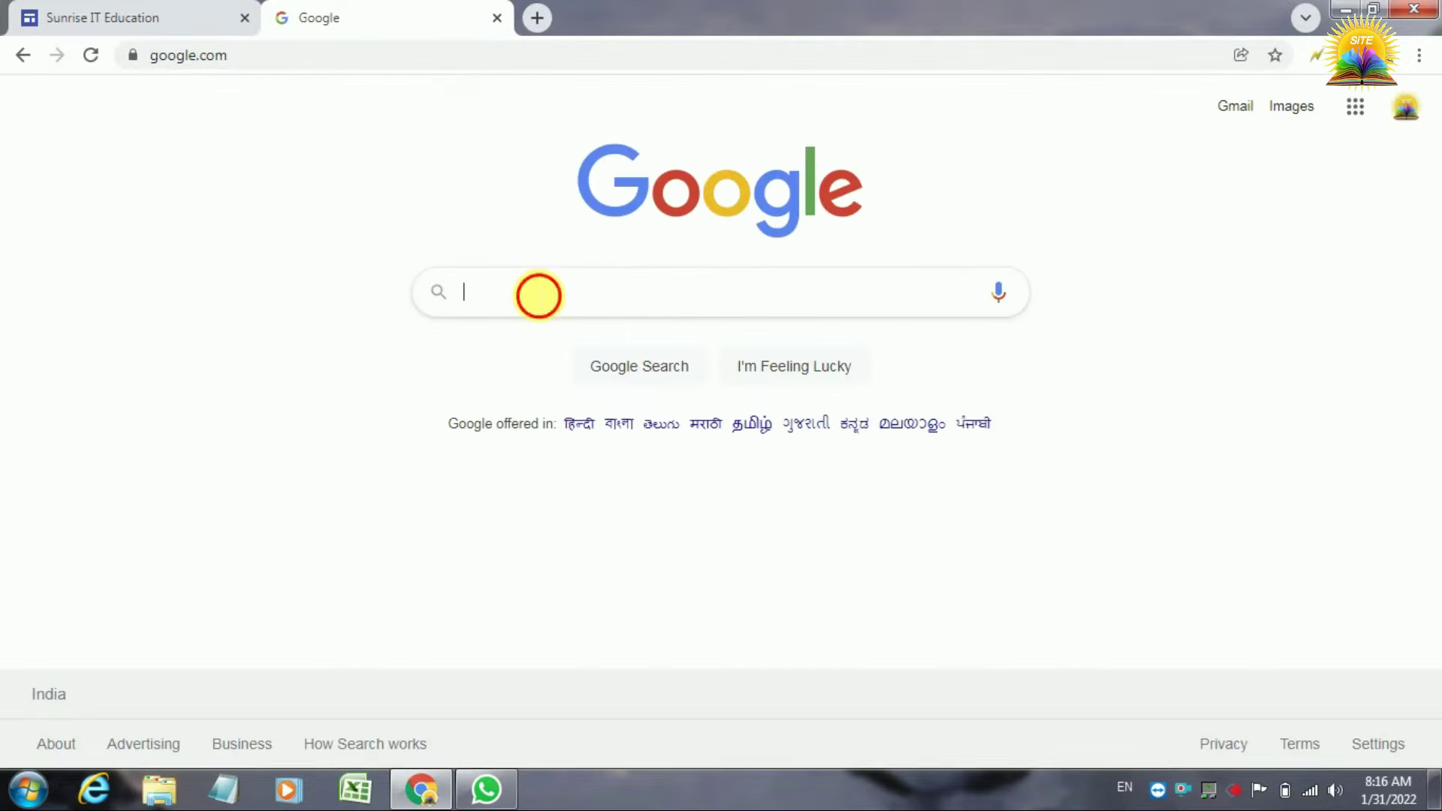
pyautogui.write('sunr')
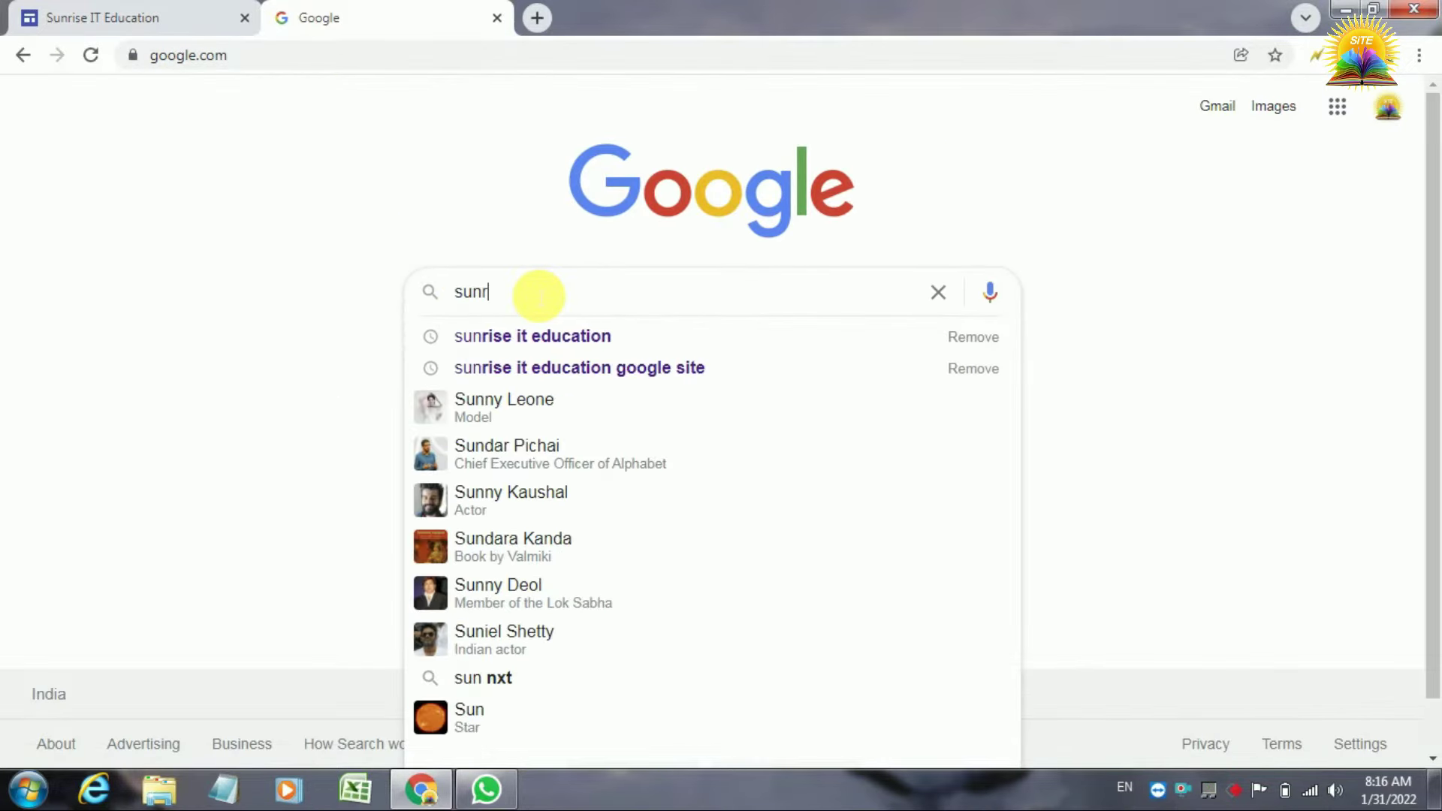
pyautogui.write('ise it edu')
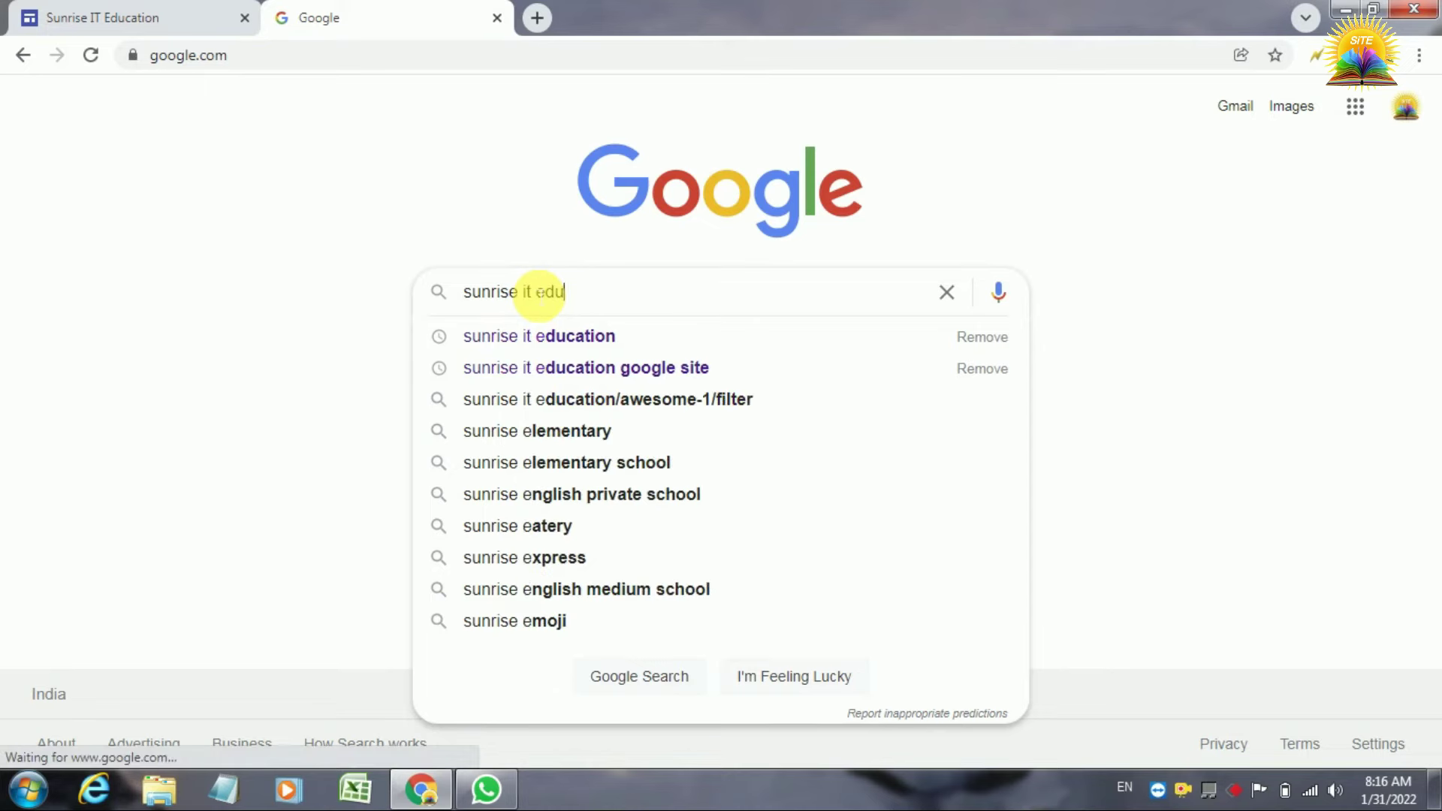
pyautogui.write('cagtion')
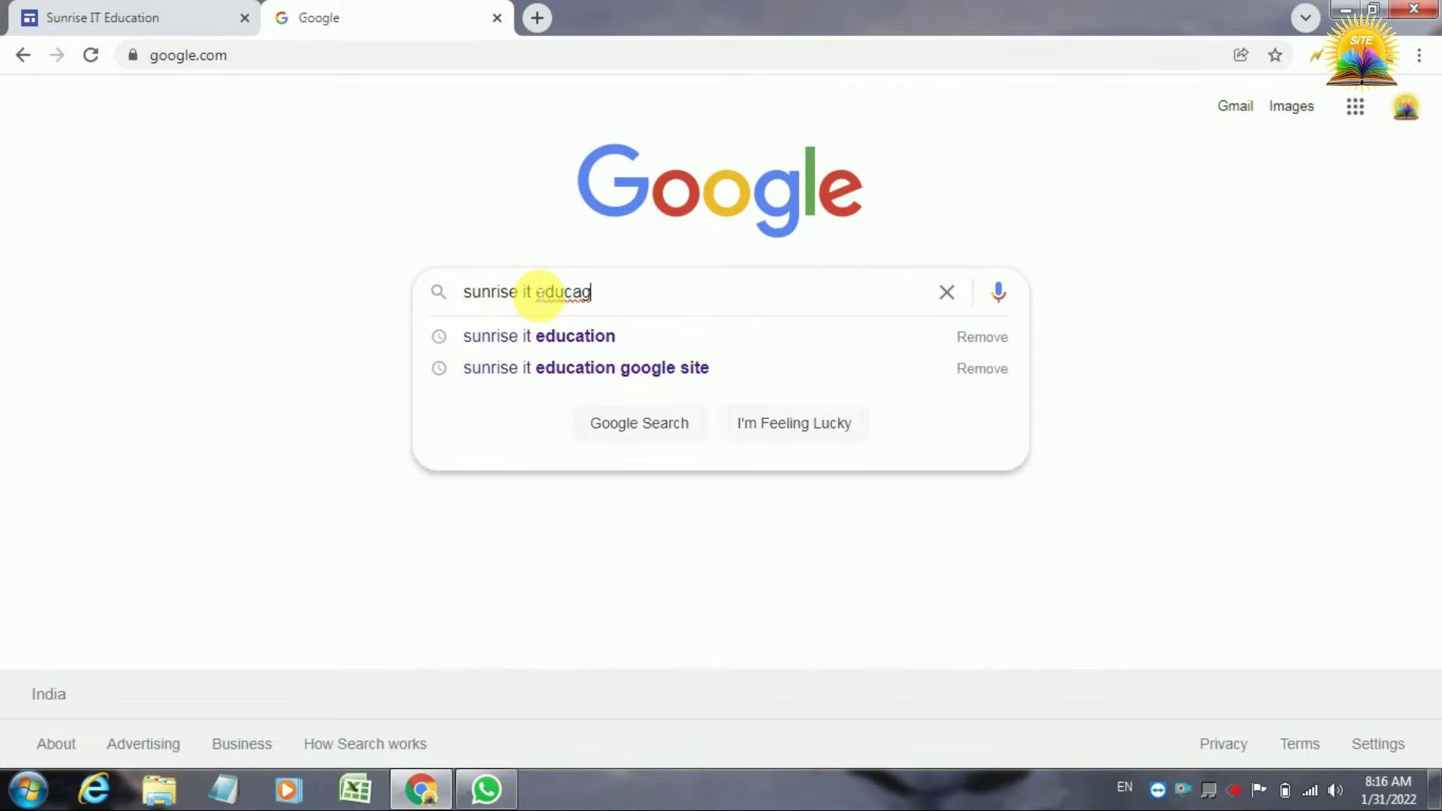
pyautogui.press('BackSpace')
pyautogui.write('tion')
pyautogui.press('Return')
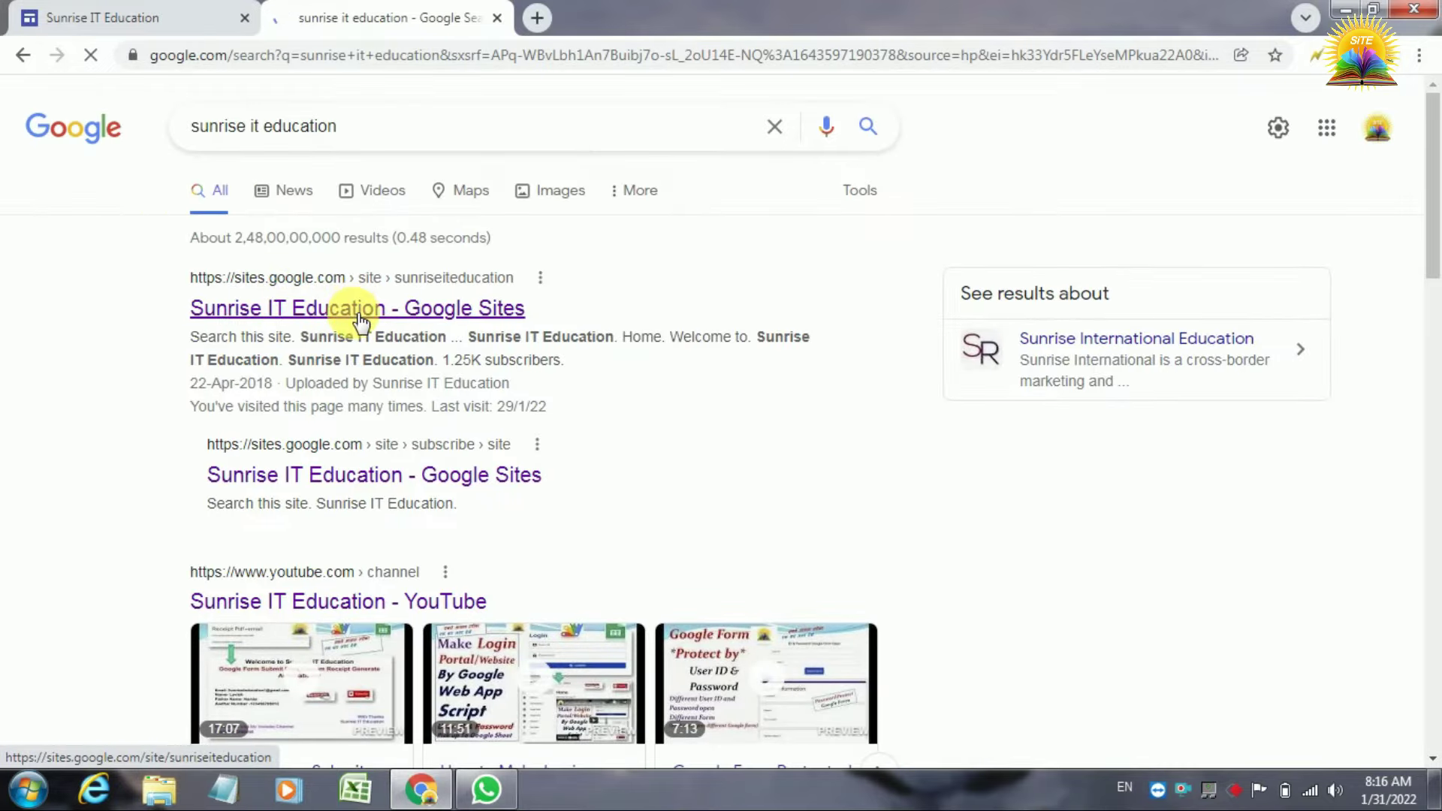
# Open the Sunrise IT Education Google Site and search it for 'Services' at normal zoom
pyautogui.click(361, 321)
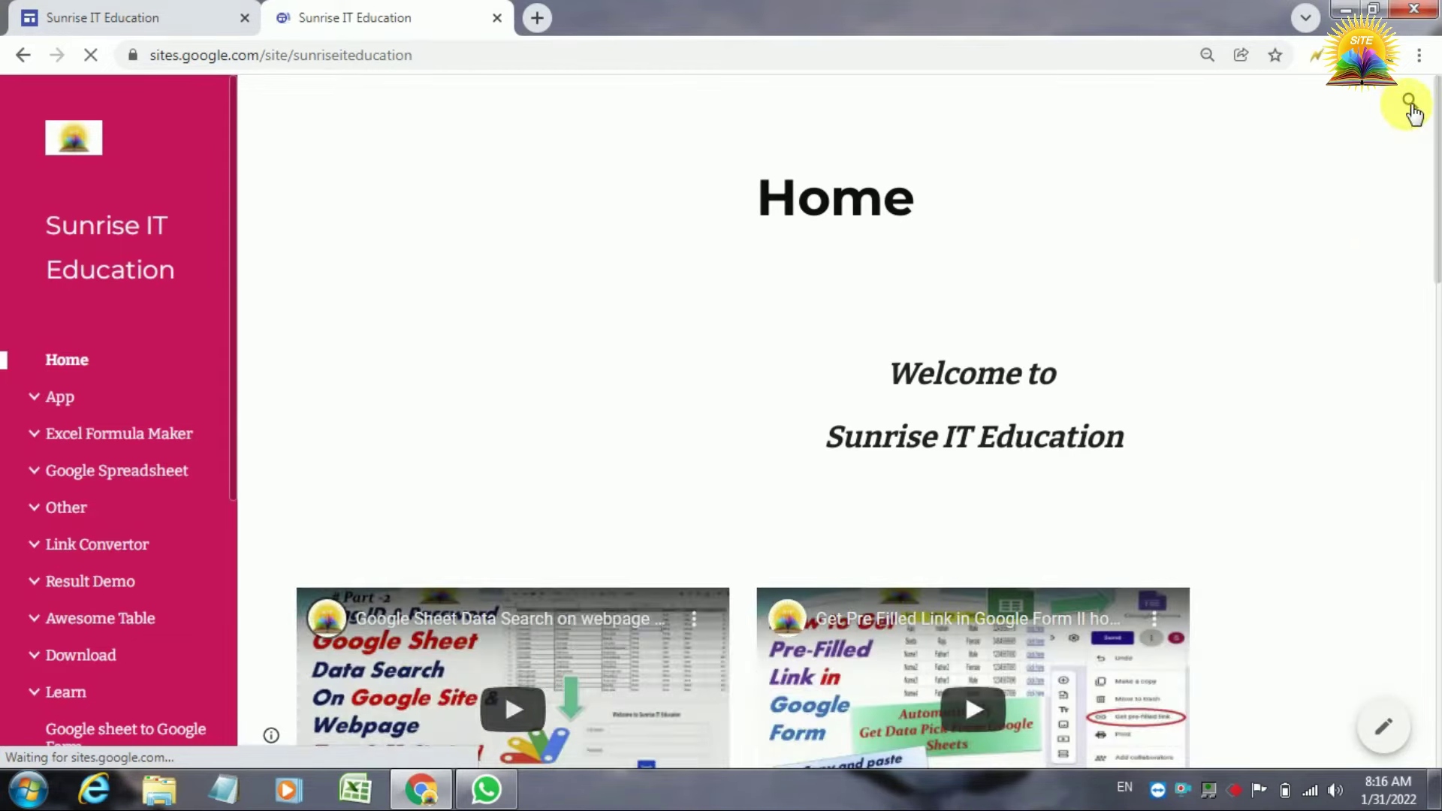
pyautogui.click(1410, 102)
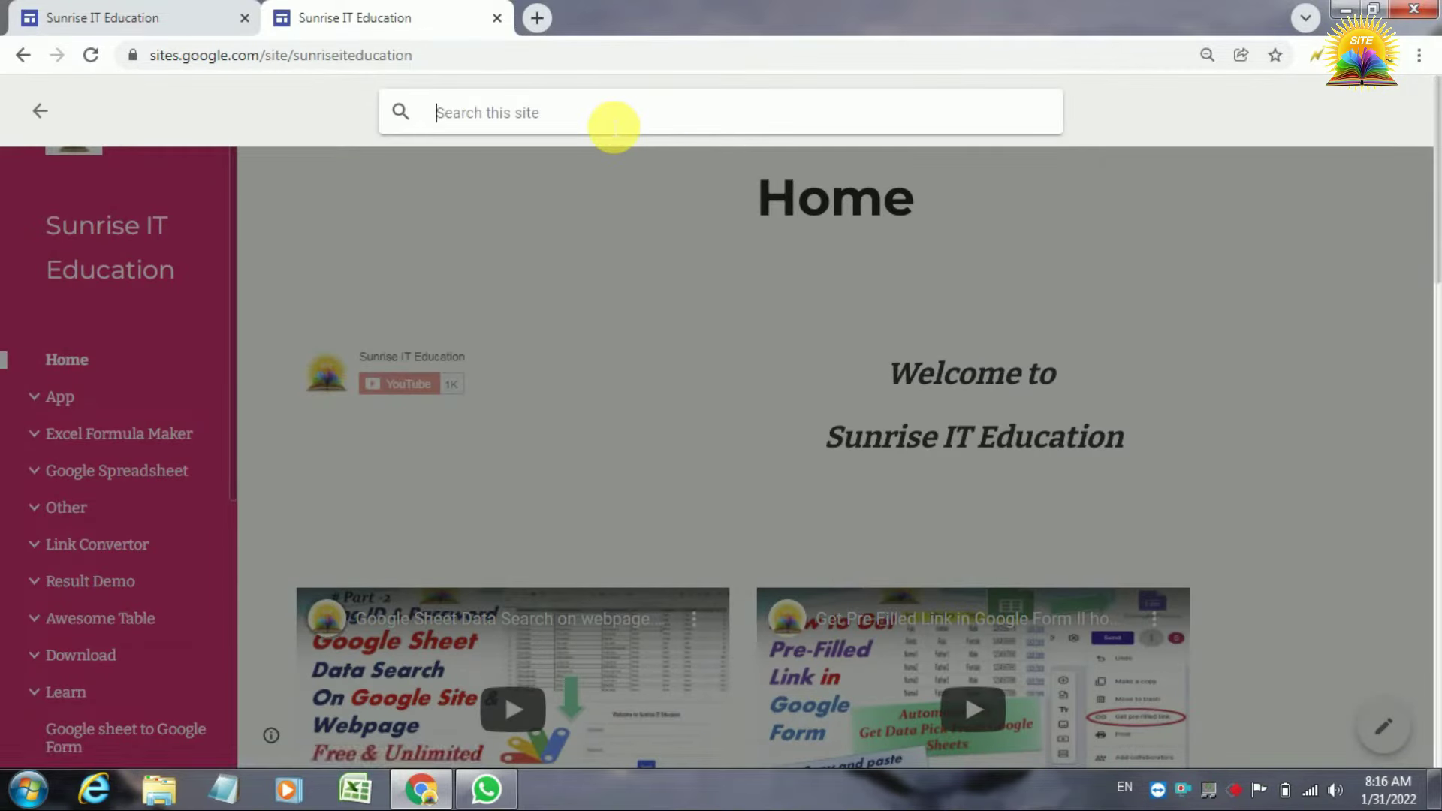
pyautogui.write('Services')
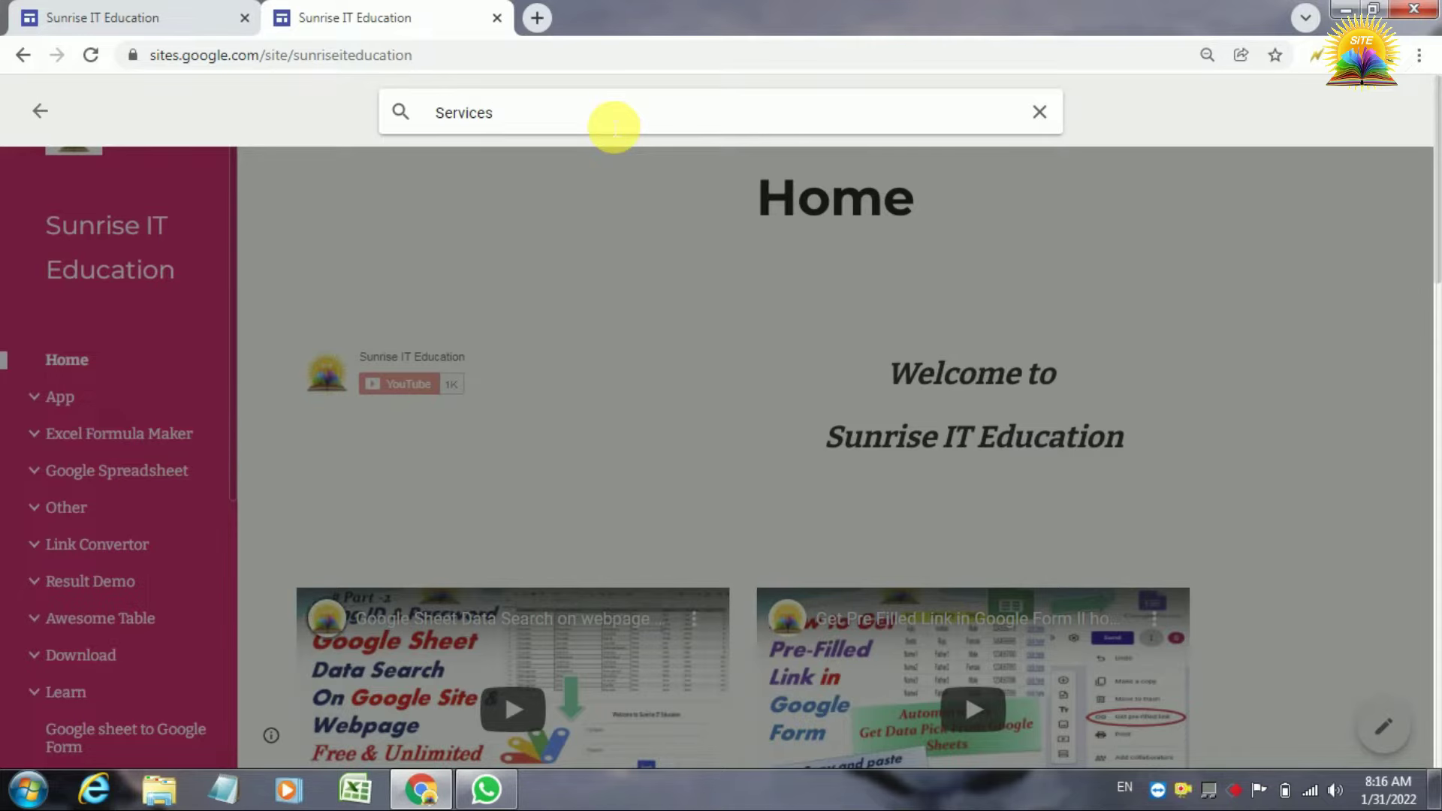
pyautogui.hotkey('ctrl', '+')
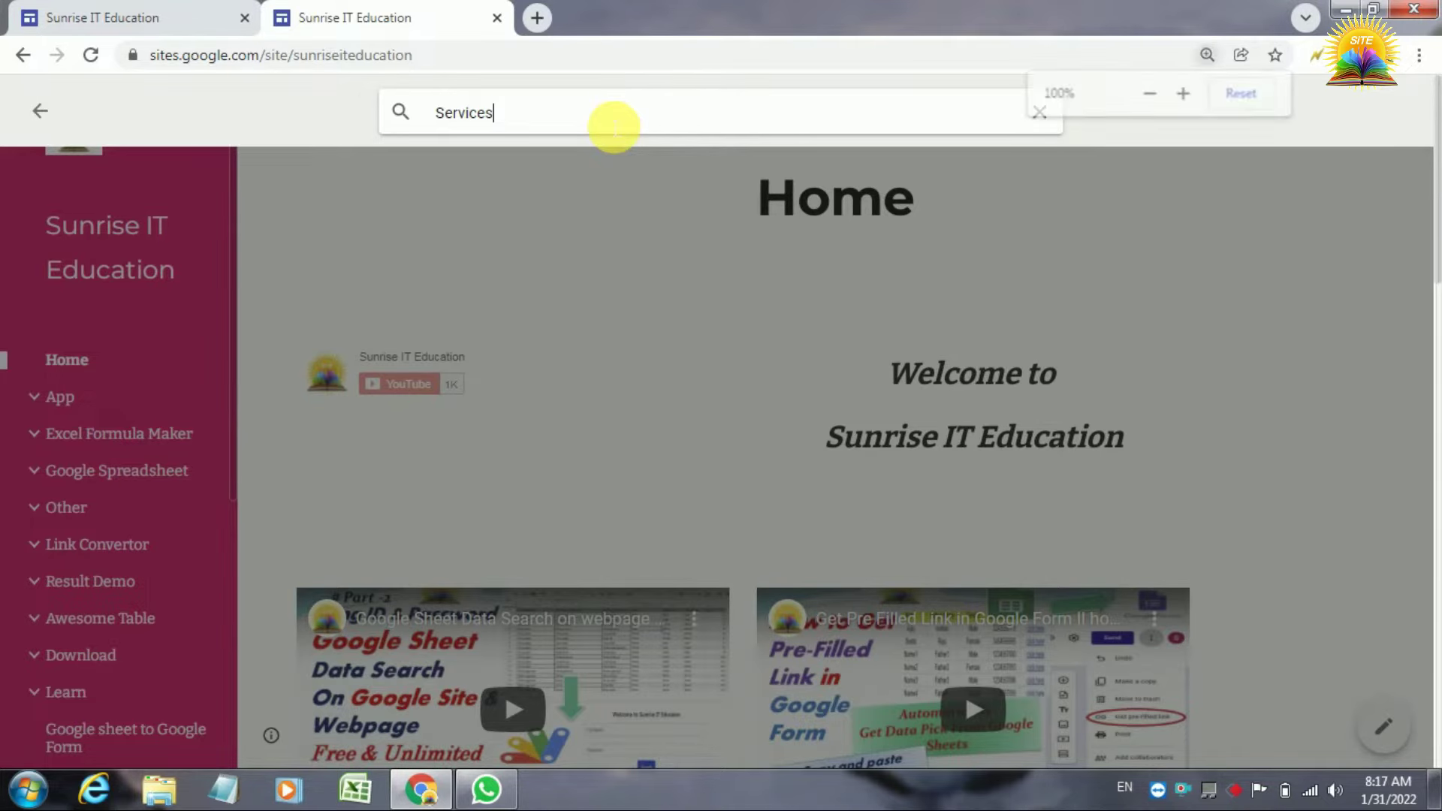
pyautogui.hotkey('ctrl', '+')
pyautogui.hotkey('ctrl', '+')
pyautogui.hotkey('ctrl', '-')
pyautogui.hotkey('ctrl', '-')
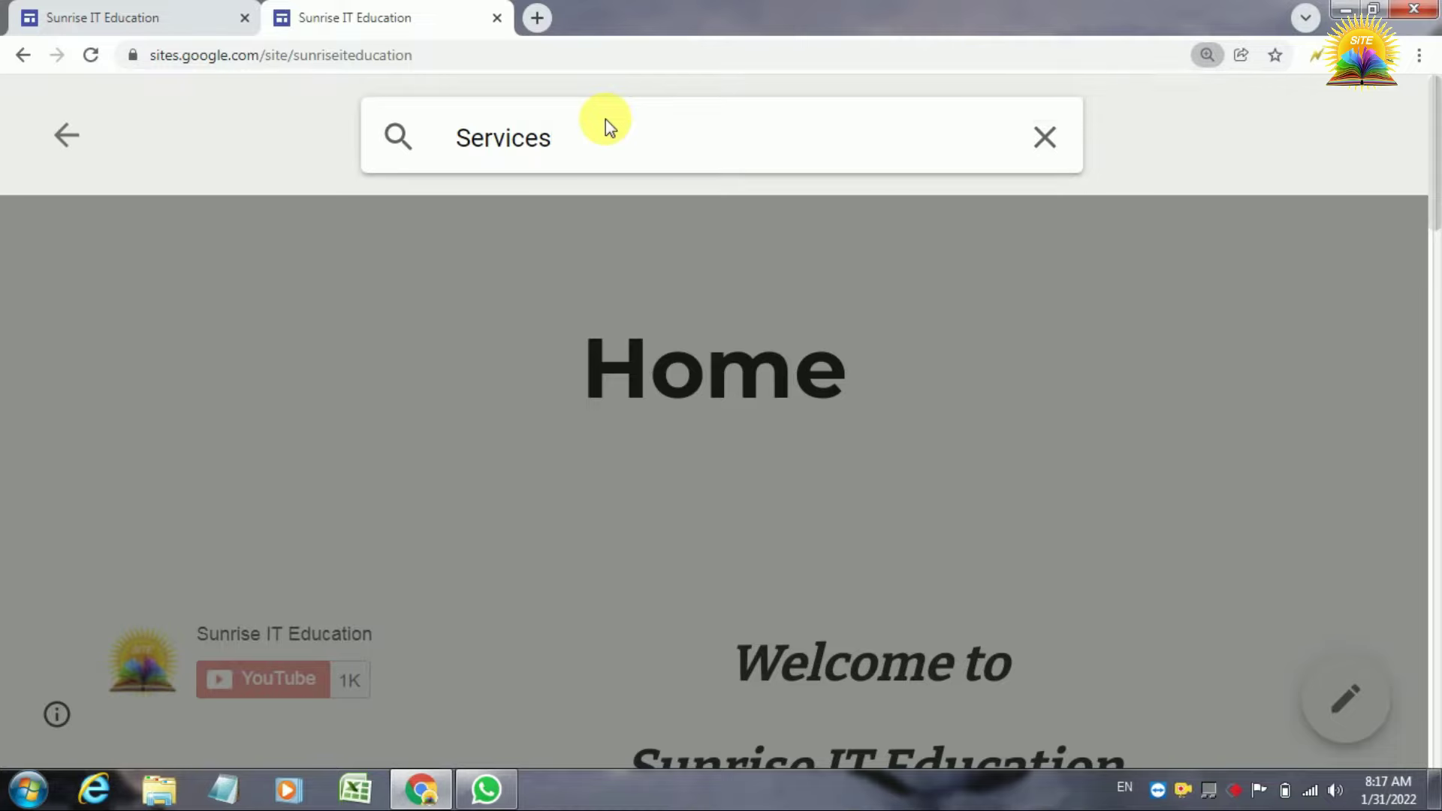
pyautogui.press('Return')
pyautogui.hotkey('ctrl', '-')
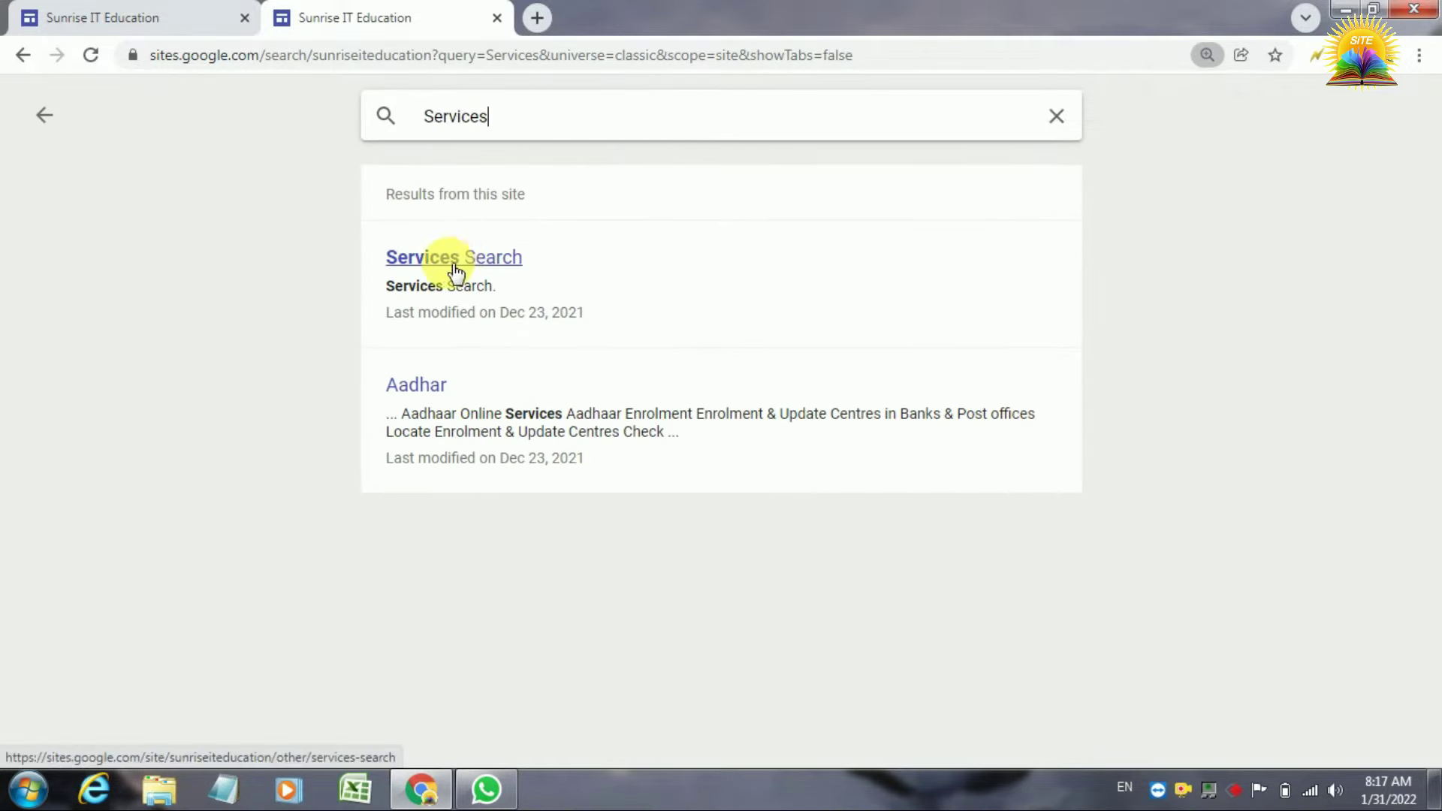
# Open Services Search, attempt the YouTube subscribe-to-unlock prompt, and close the YouTube and embed tabs
pyautogui.click(458, 263)
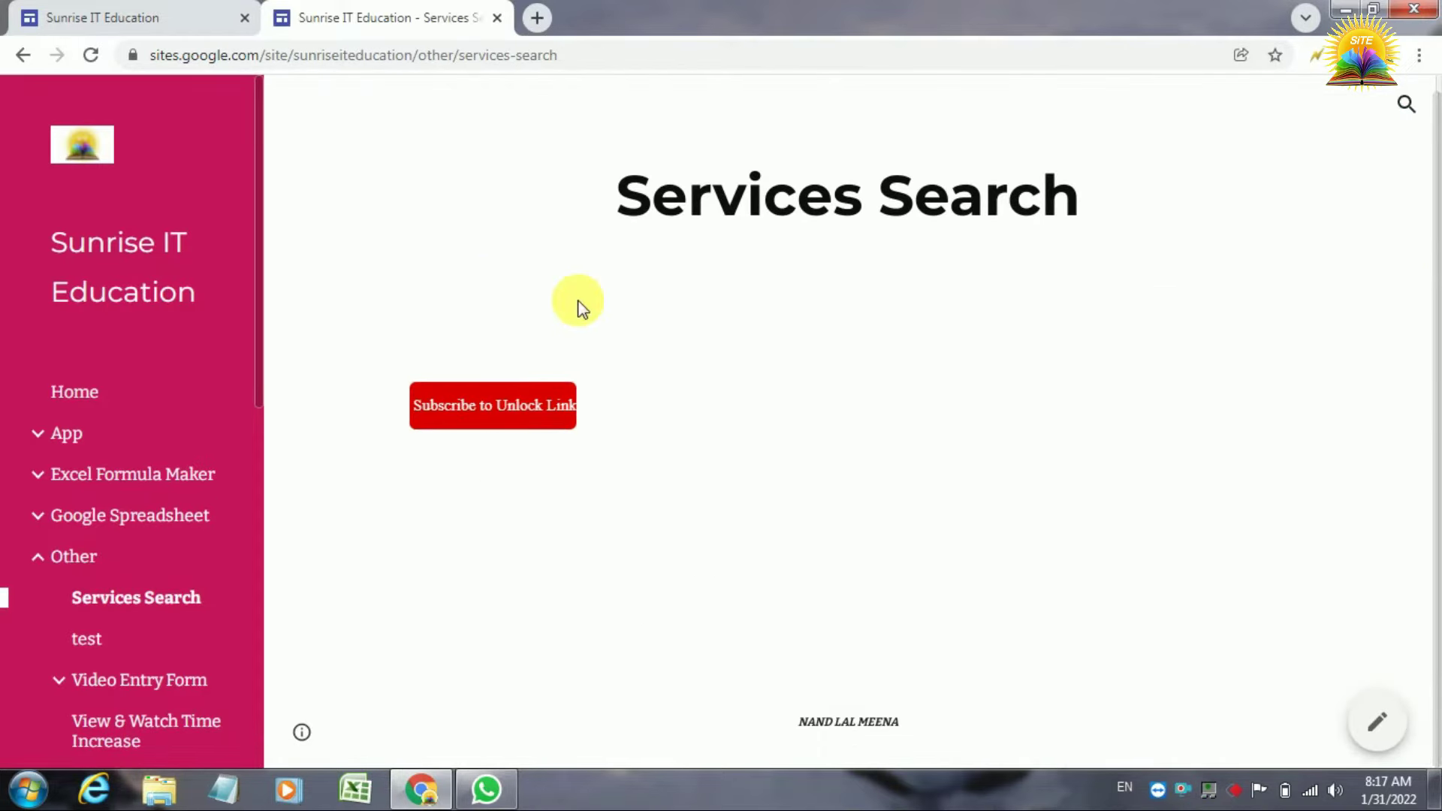
pyautogui.click(483, 418)
pyautogui.click(688, 6)
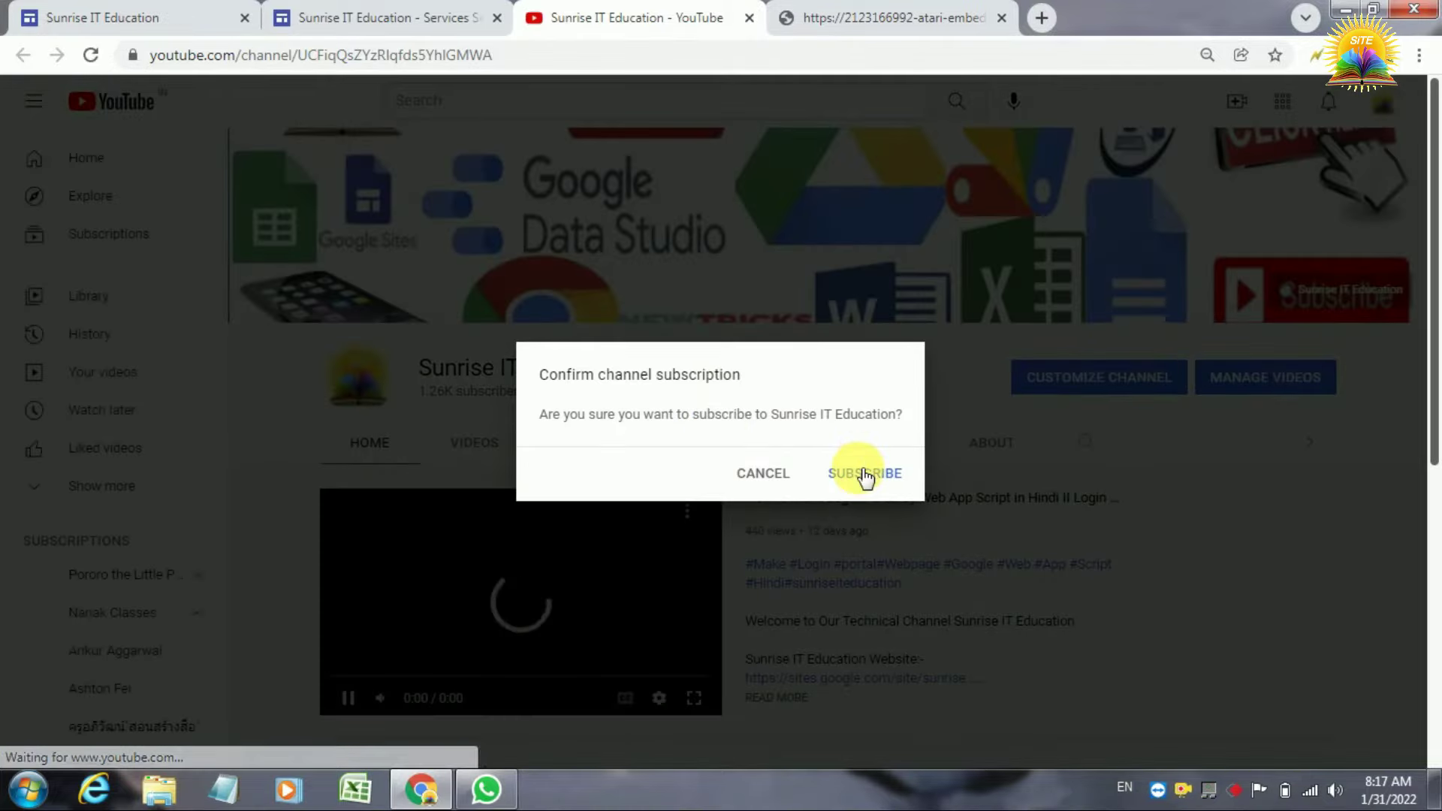
pyautogui.click(865, 477)
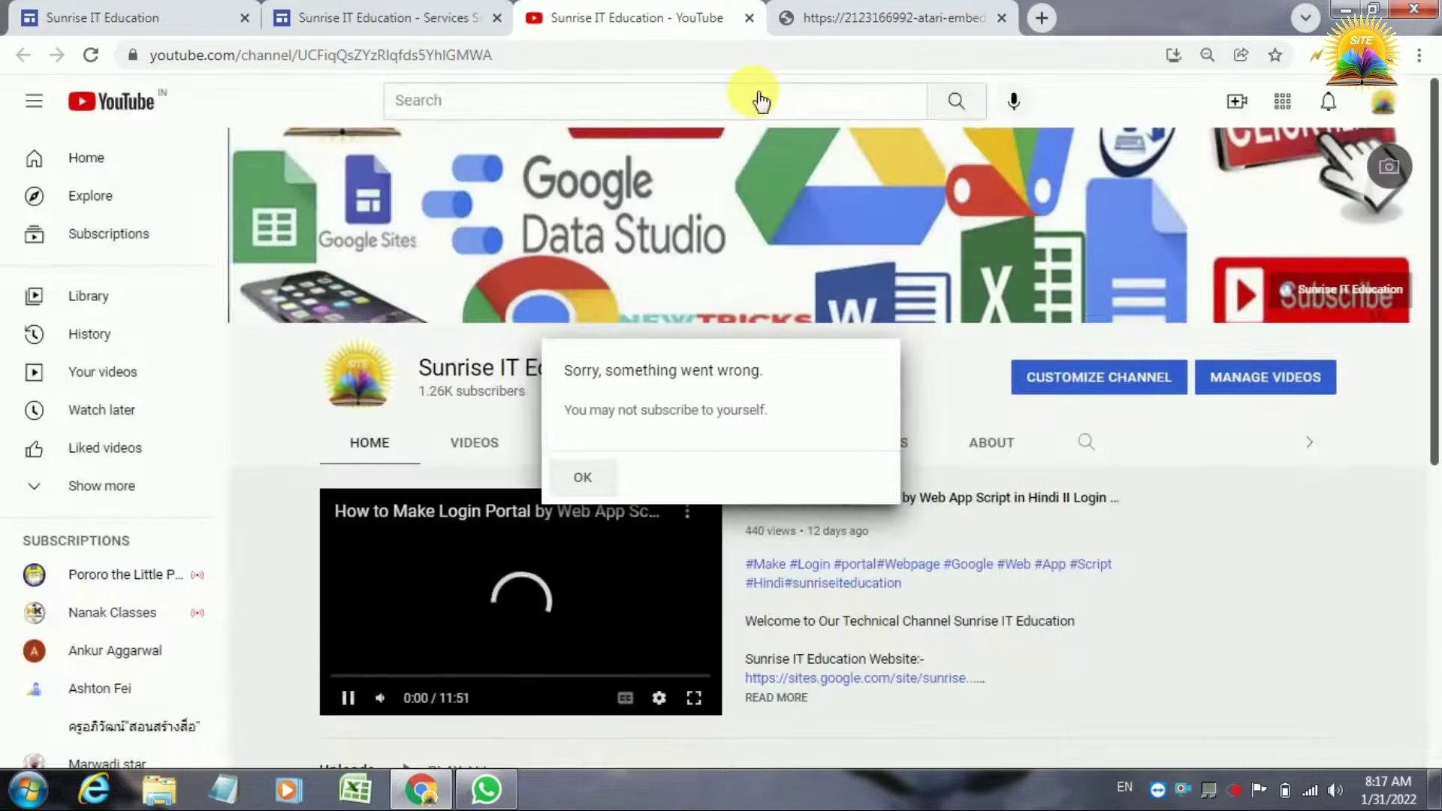
pyautogui.click(749, 18)
pyautogui.click(750, 18)
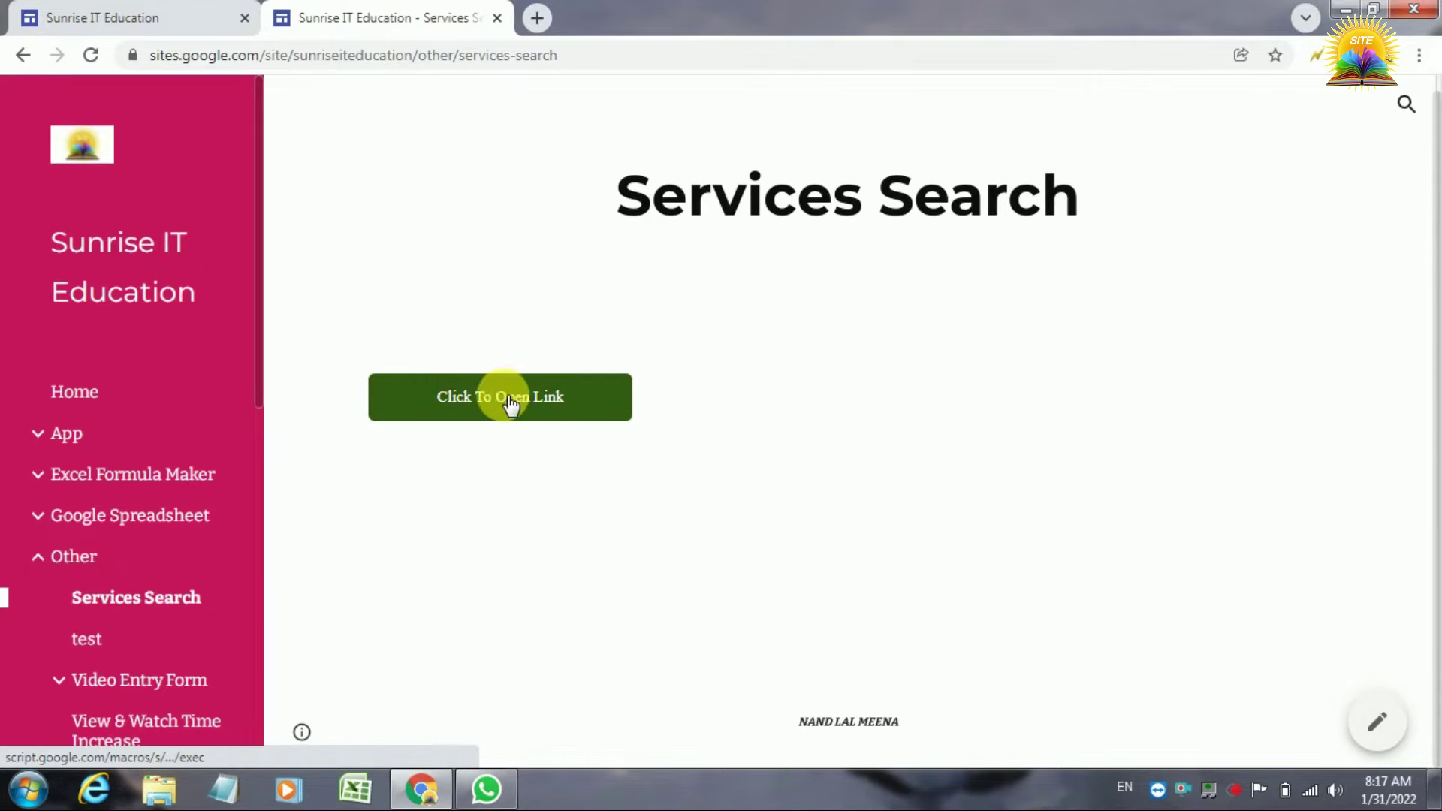
# Open the Services Find web app through the 'Click To Open Link' button
pyautogui.click(492, 413)
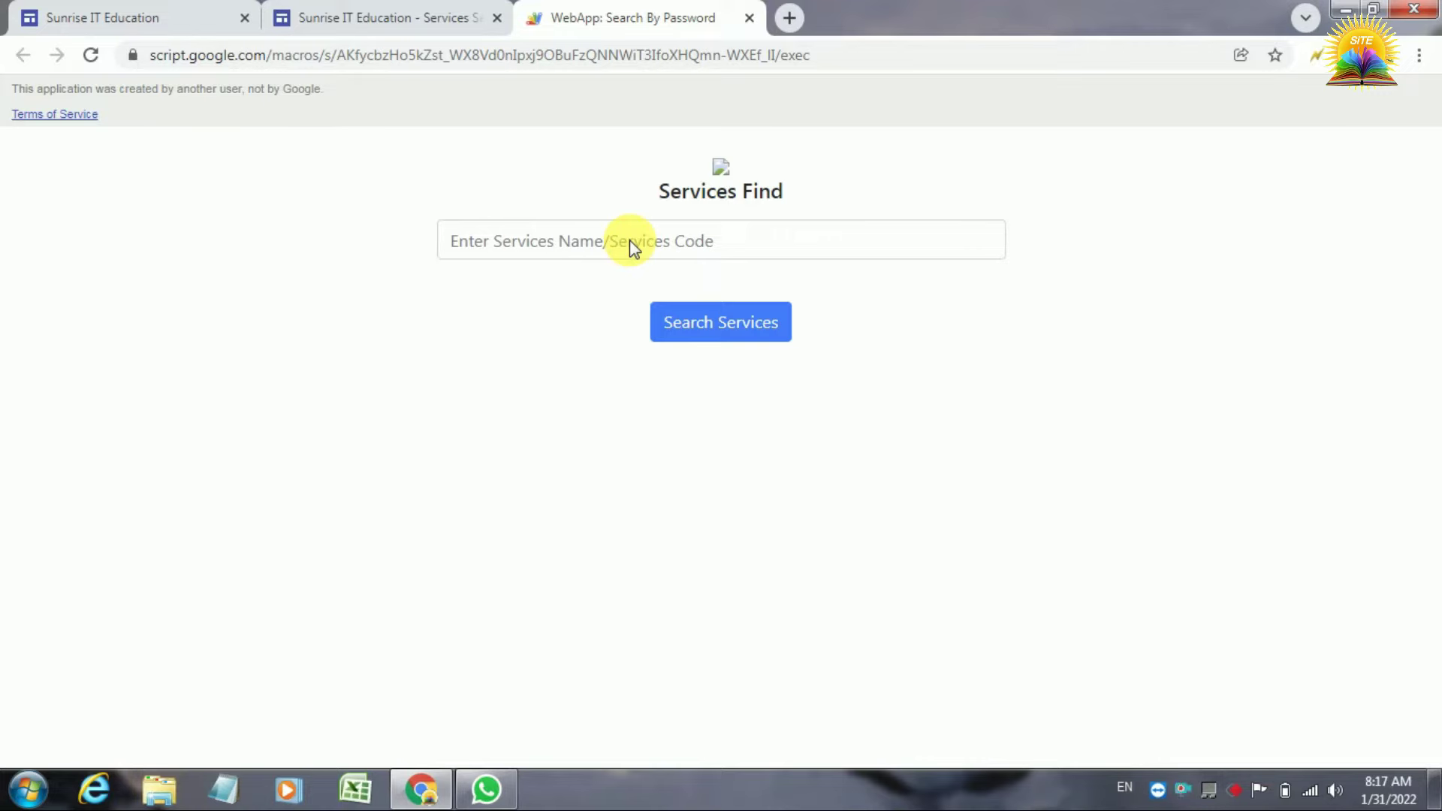
pyautogui.click(436, 15)
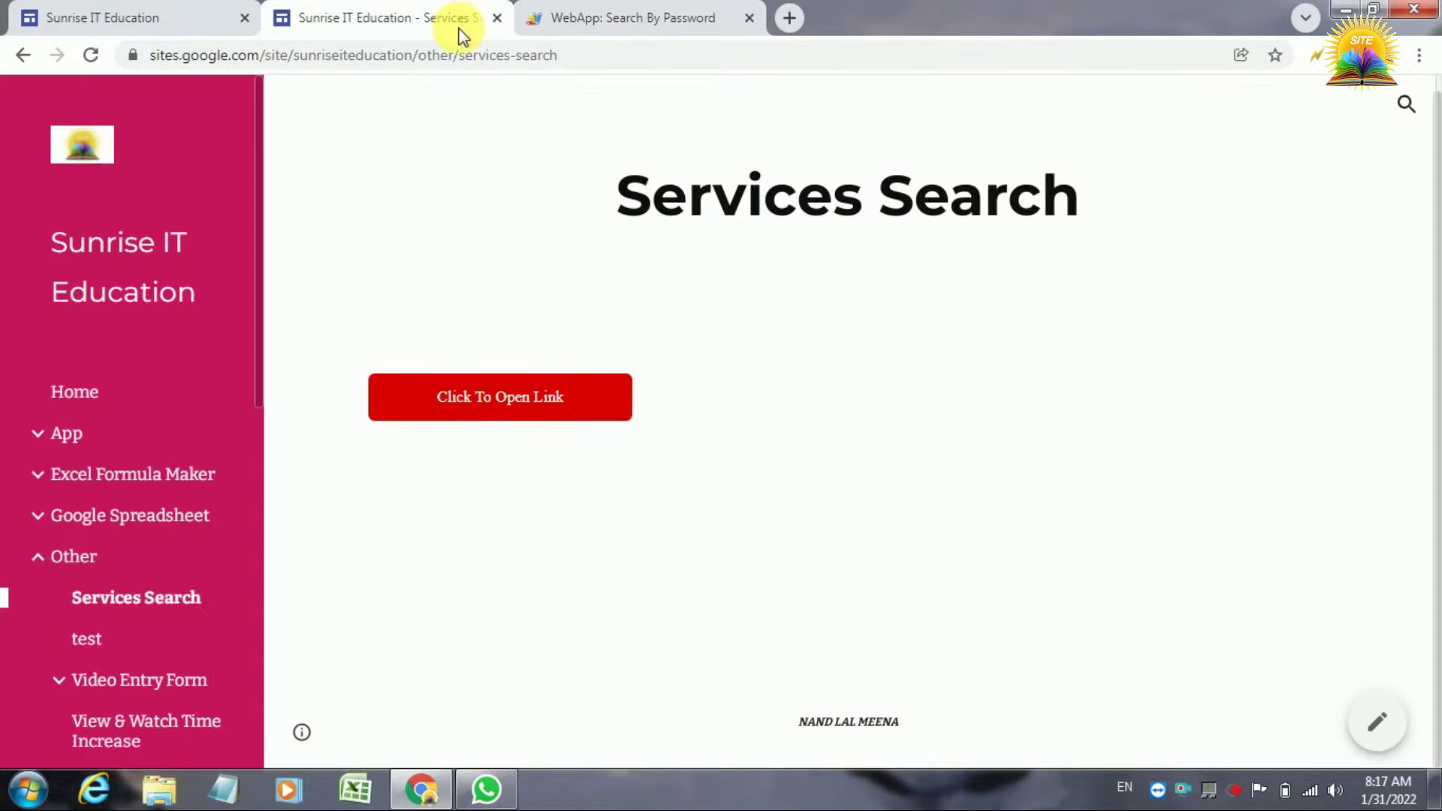
pyautogui.click(554, 422)
pyautogui.click(832, 13)
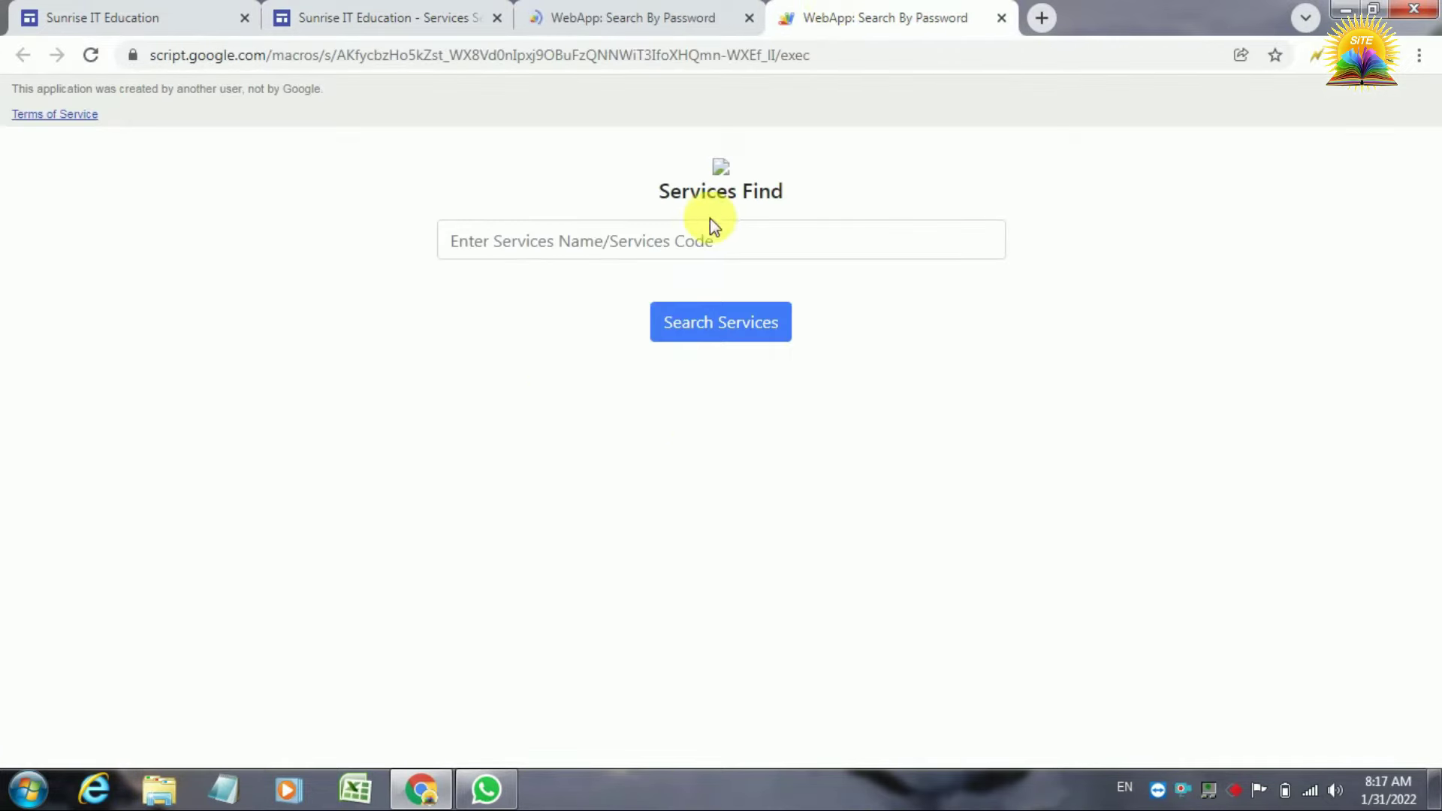
# Zoom the web app to 125% and search for service code 13
pyautogui.click(705, 241)
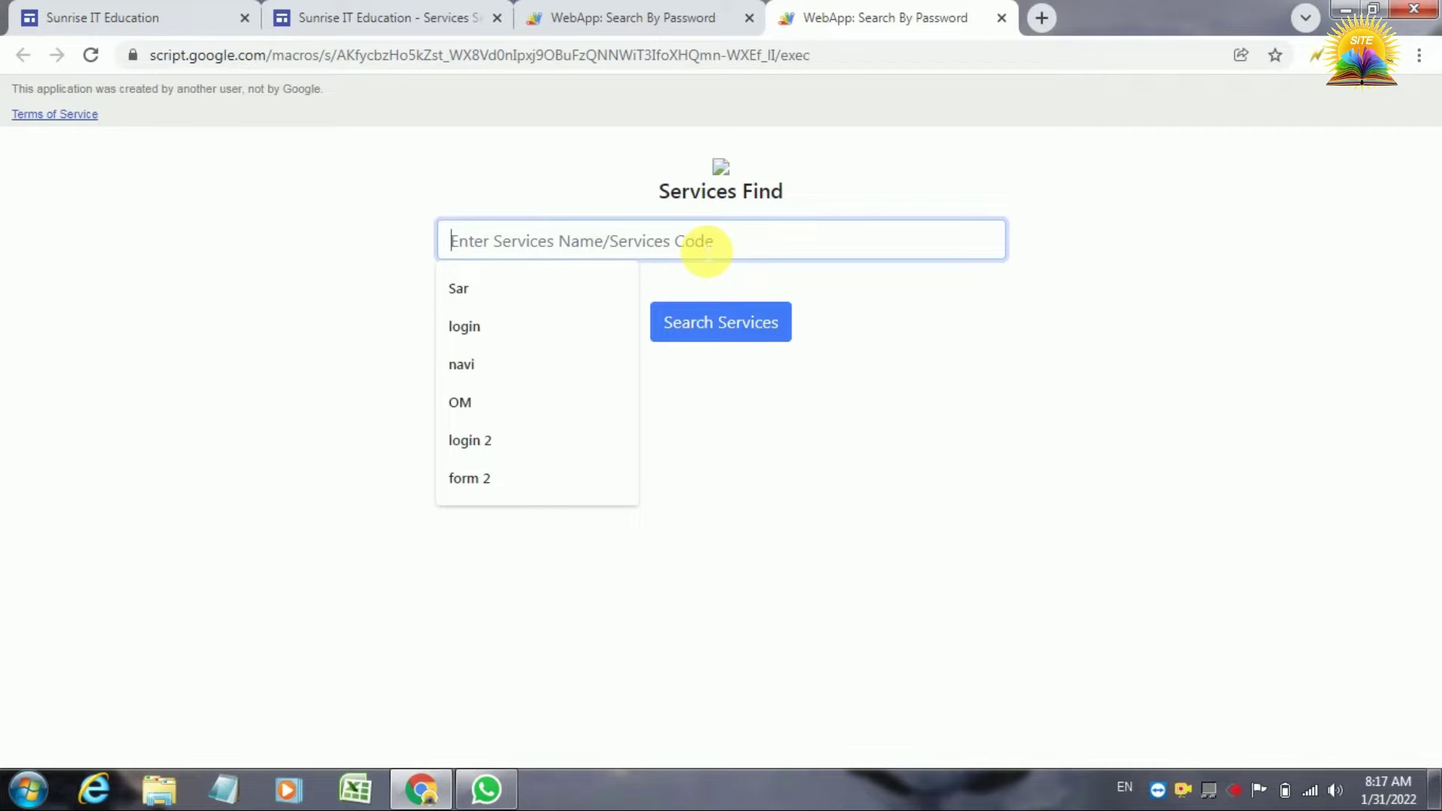
pyautogui.hotkey('ctrl', '+')
pyautogui.hotkey('ctrl', '+')
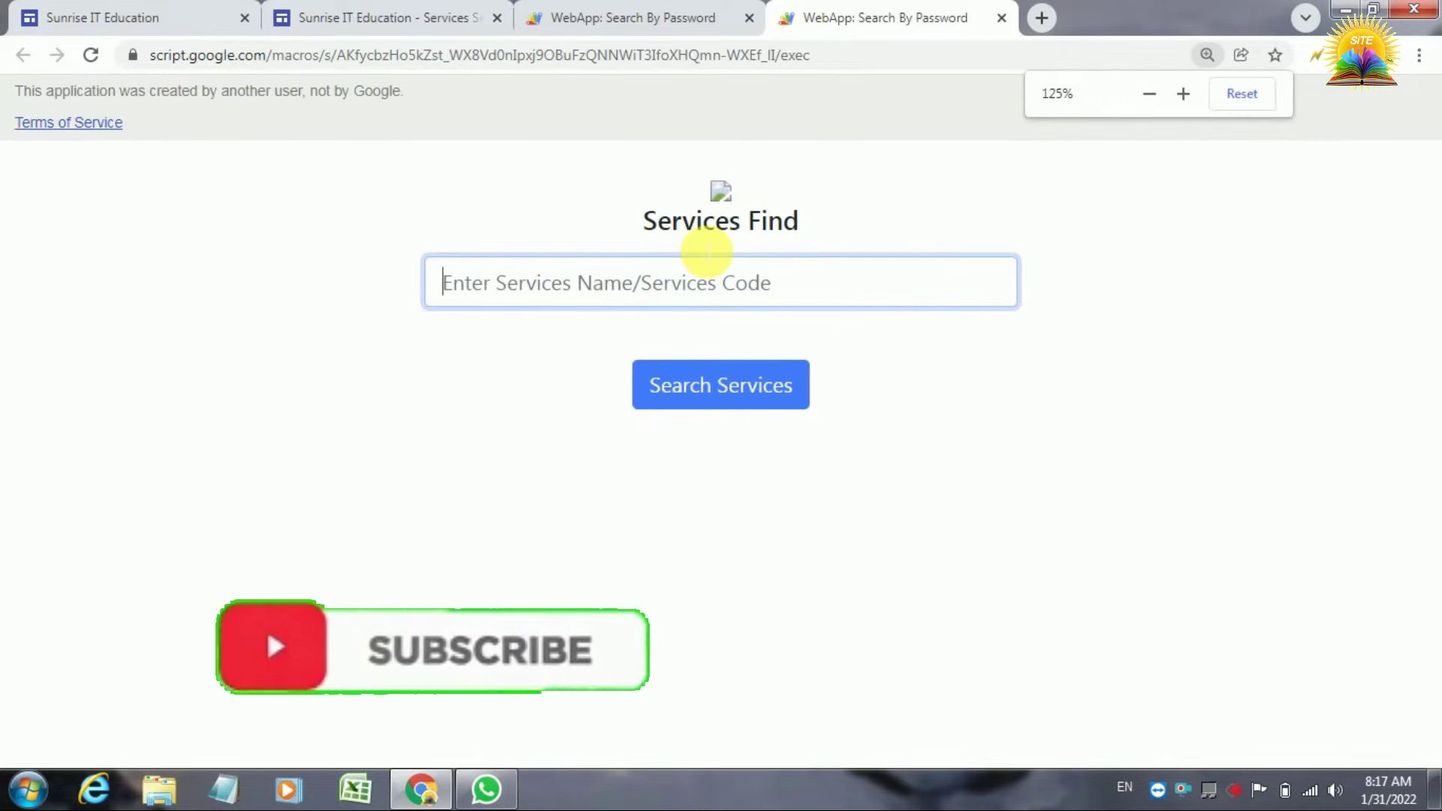
pyautogui.write('13')
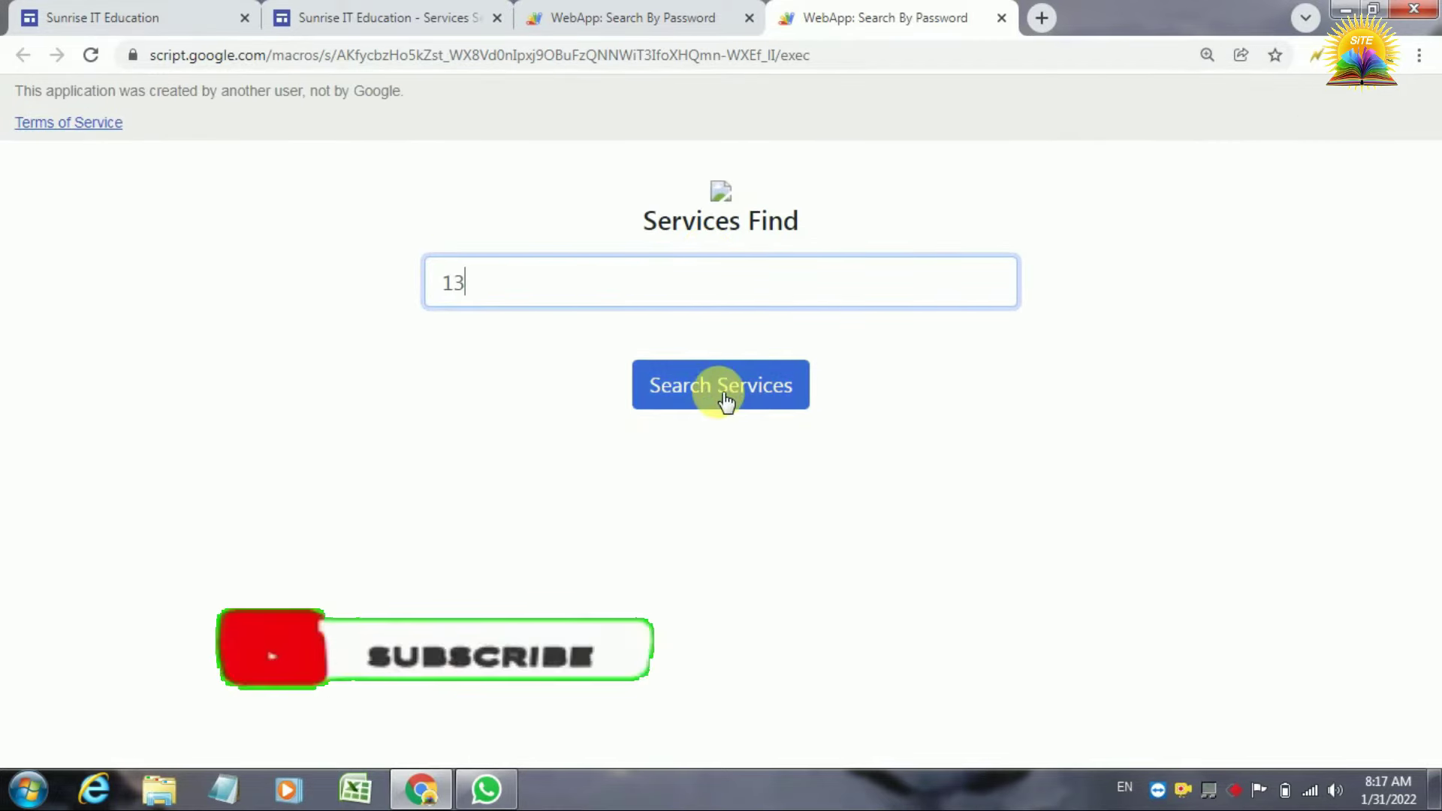
pyautogui.click(725, 400)
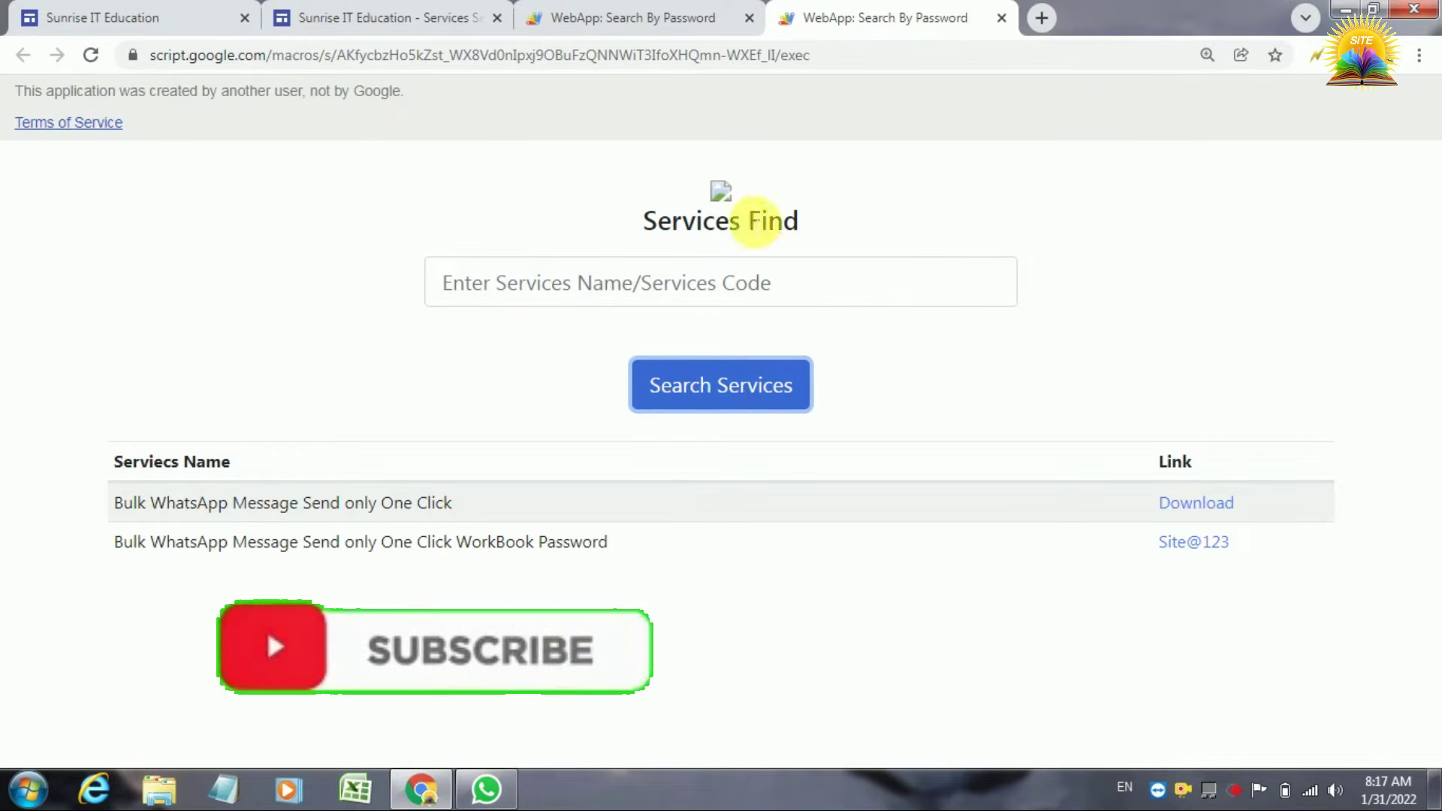
pyautogui.click(669, 9)
# Download Whatsapp Bulk Message Send.xlsm from its Google Drive link and open it in Excel
pyautogui.click(749, 18)
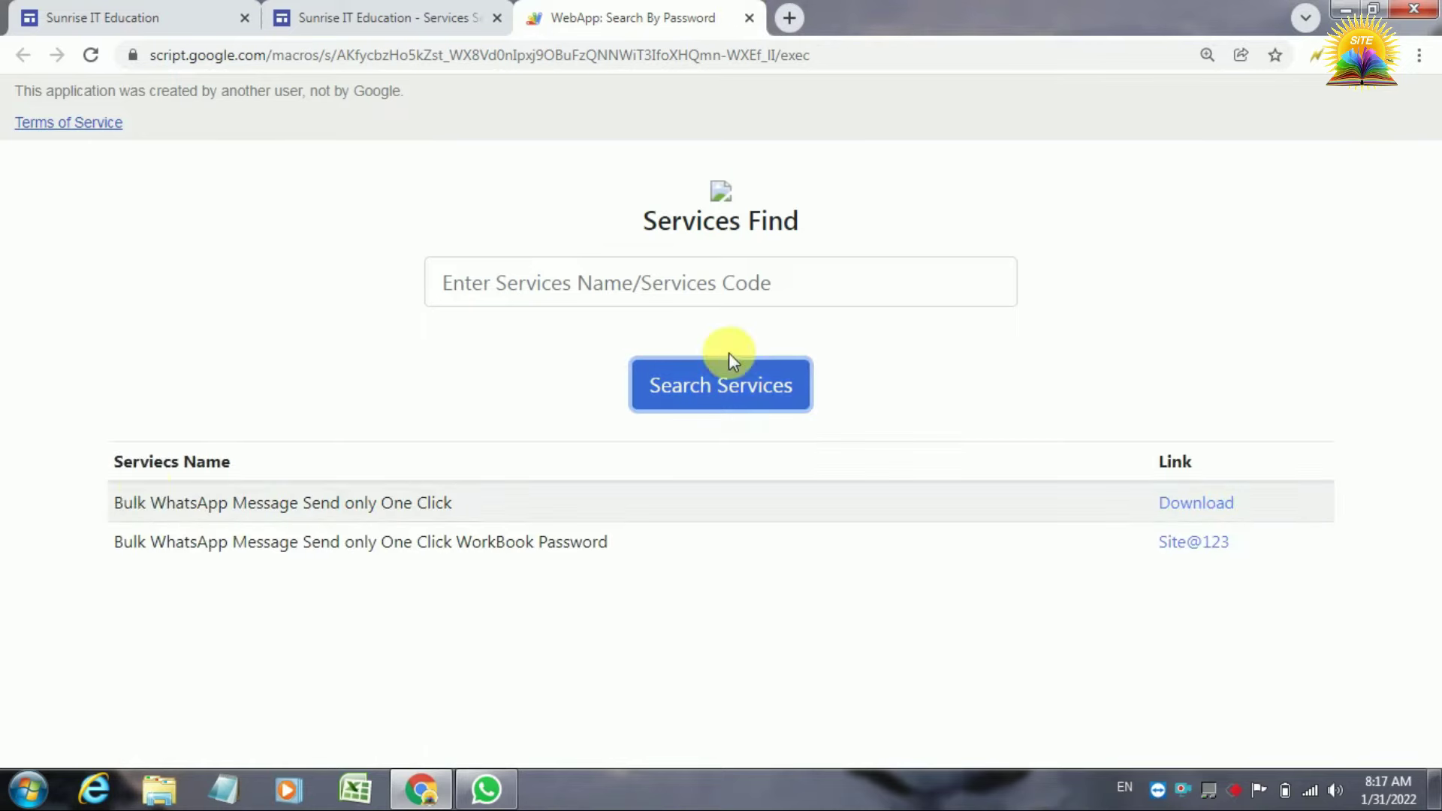
pyautogui.click(1202, 505)
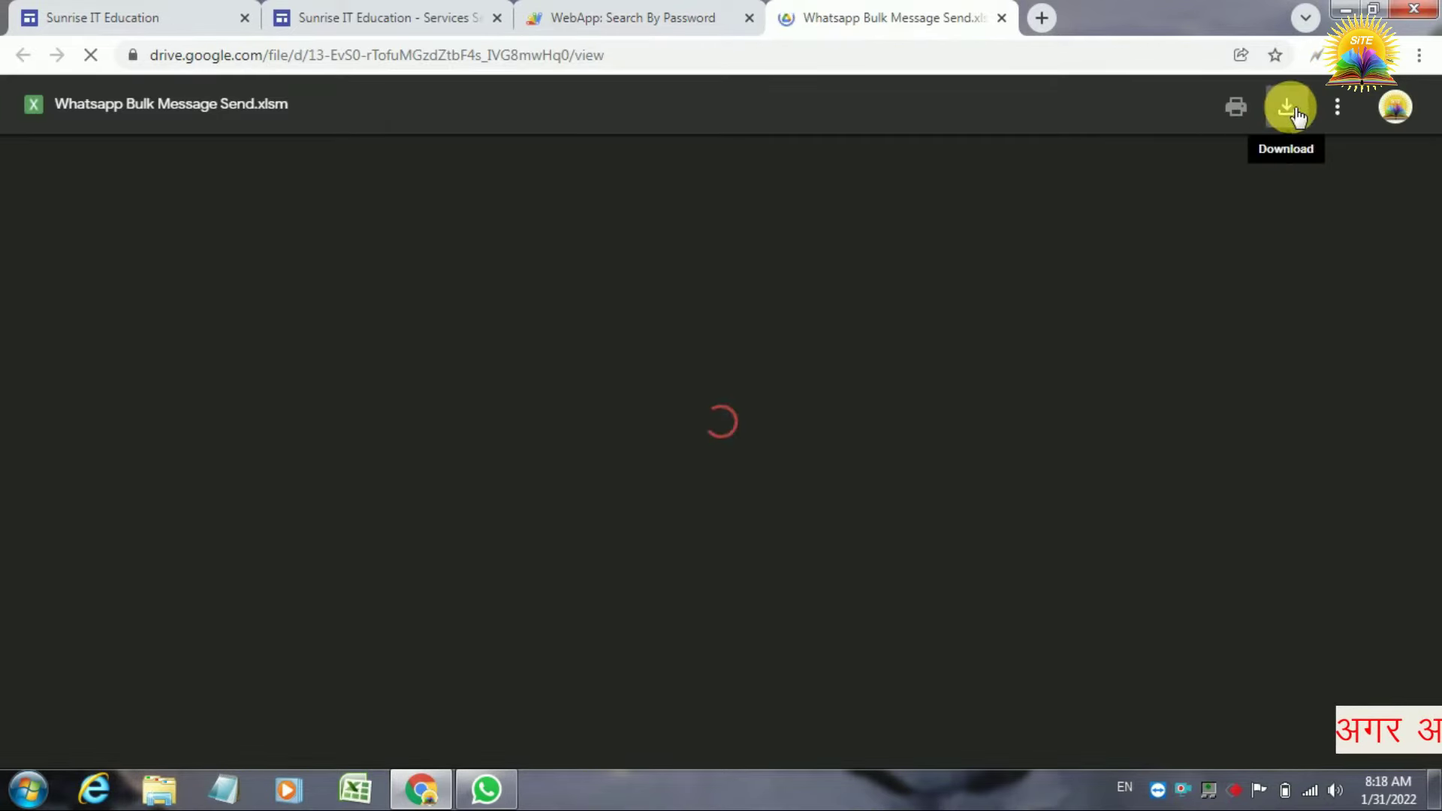
pyautogui.click(1286, 110)
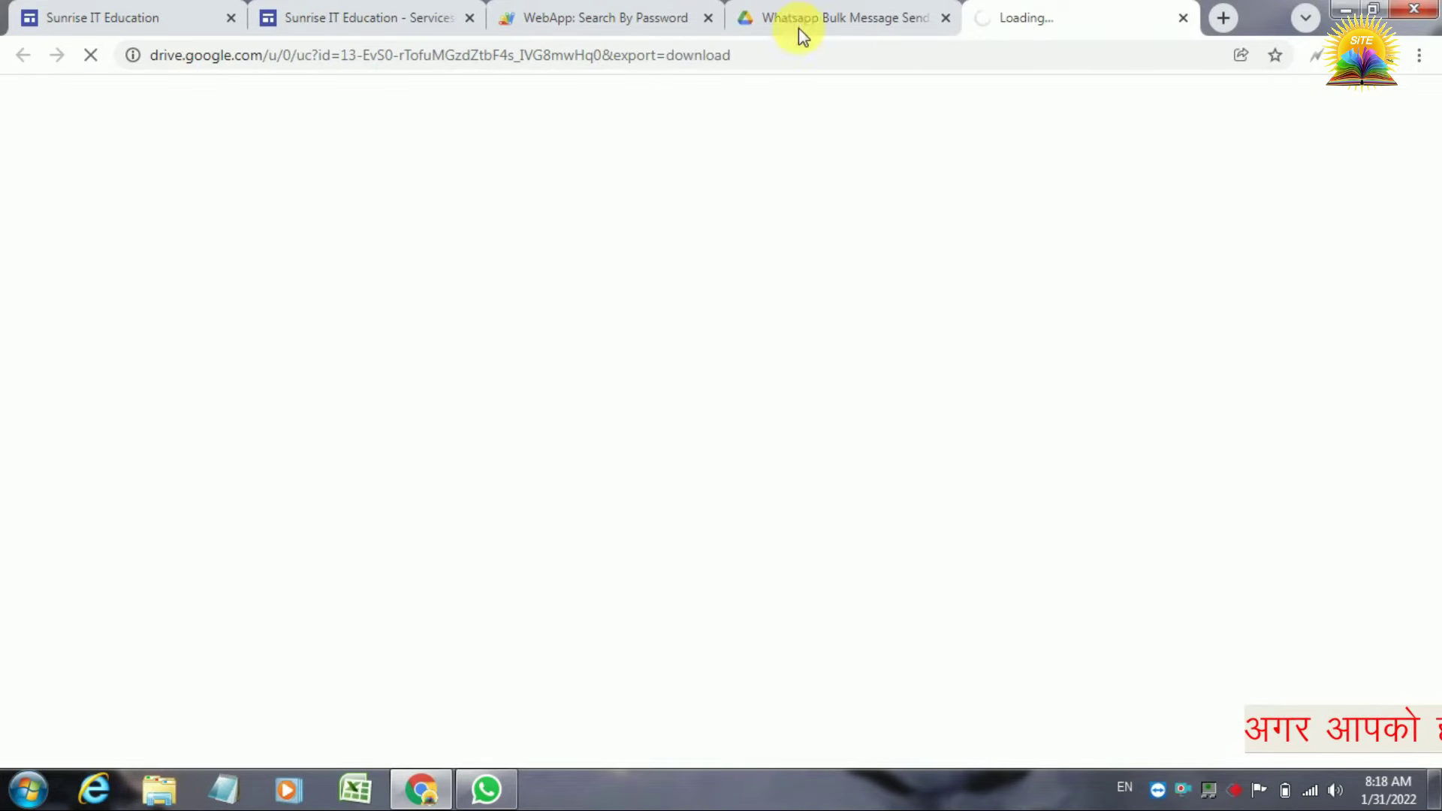
pyautogui.click(917, 7)
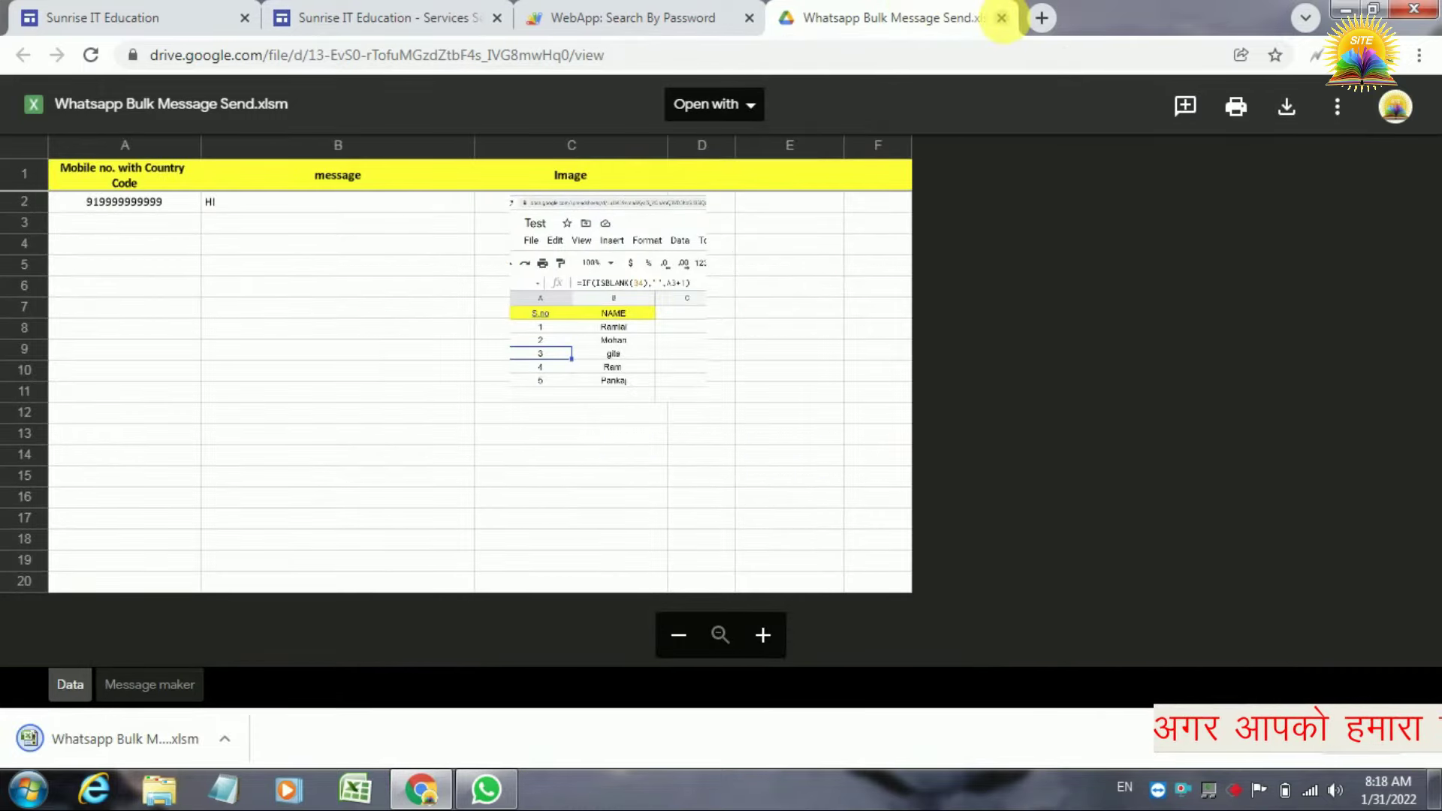
pyautogui.click(1002, 17)
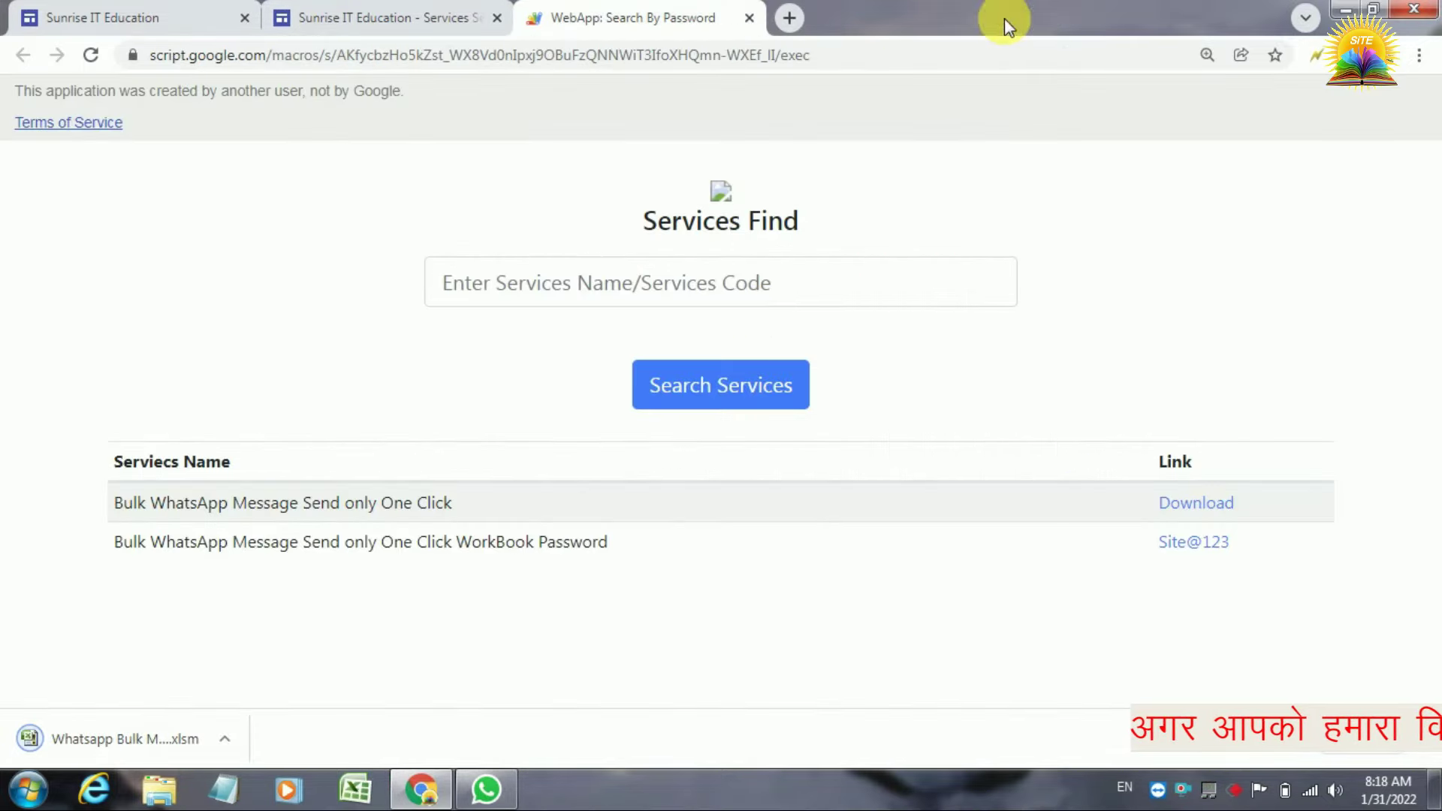
pyautogui.click(134, 739)
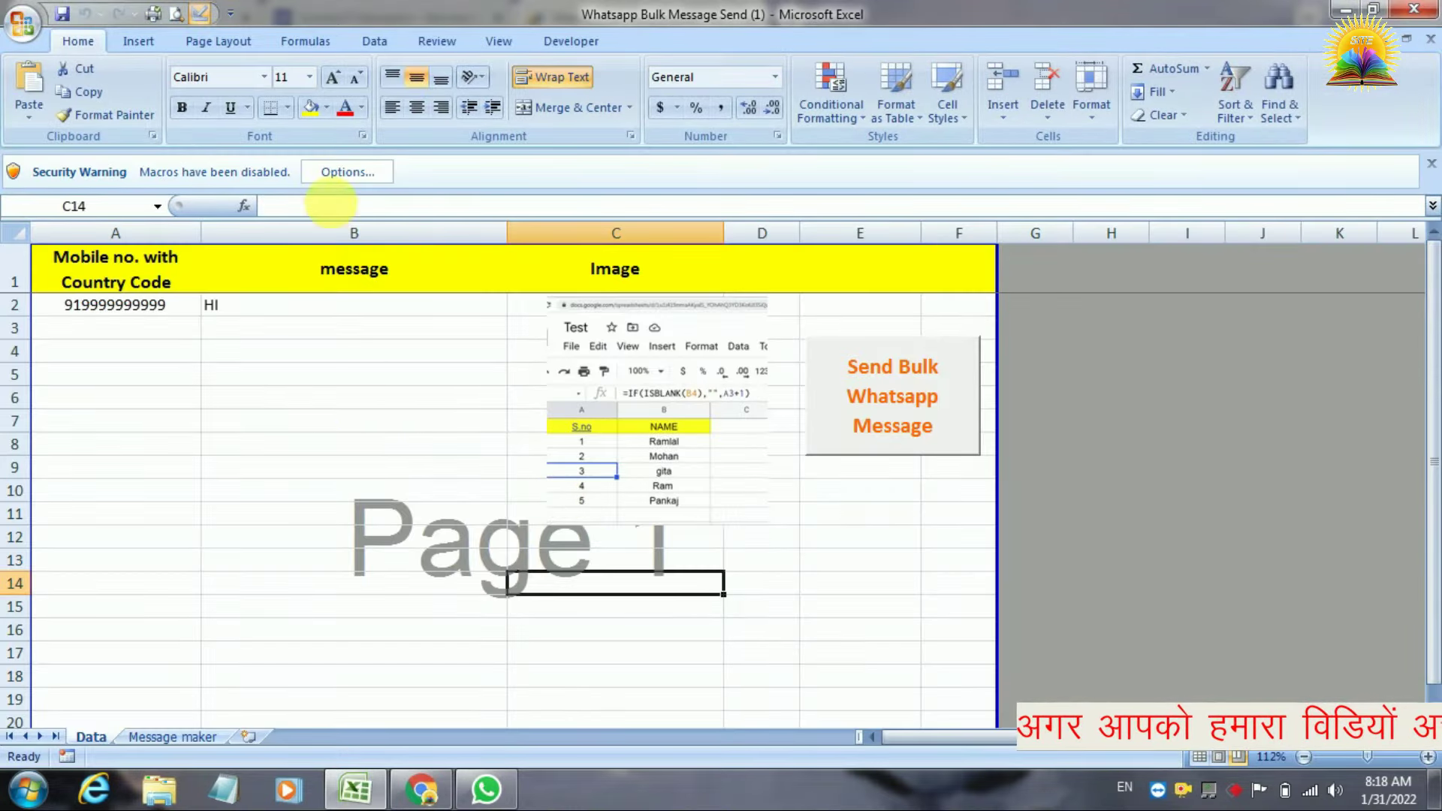
# Dismiss the macro security alert, try the Send Bulk Whatsapp Message button, and close the disabled-macro error
pyautogui.click(347, 174)
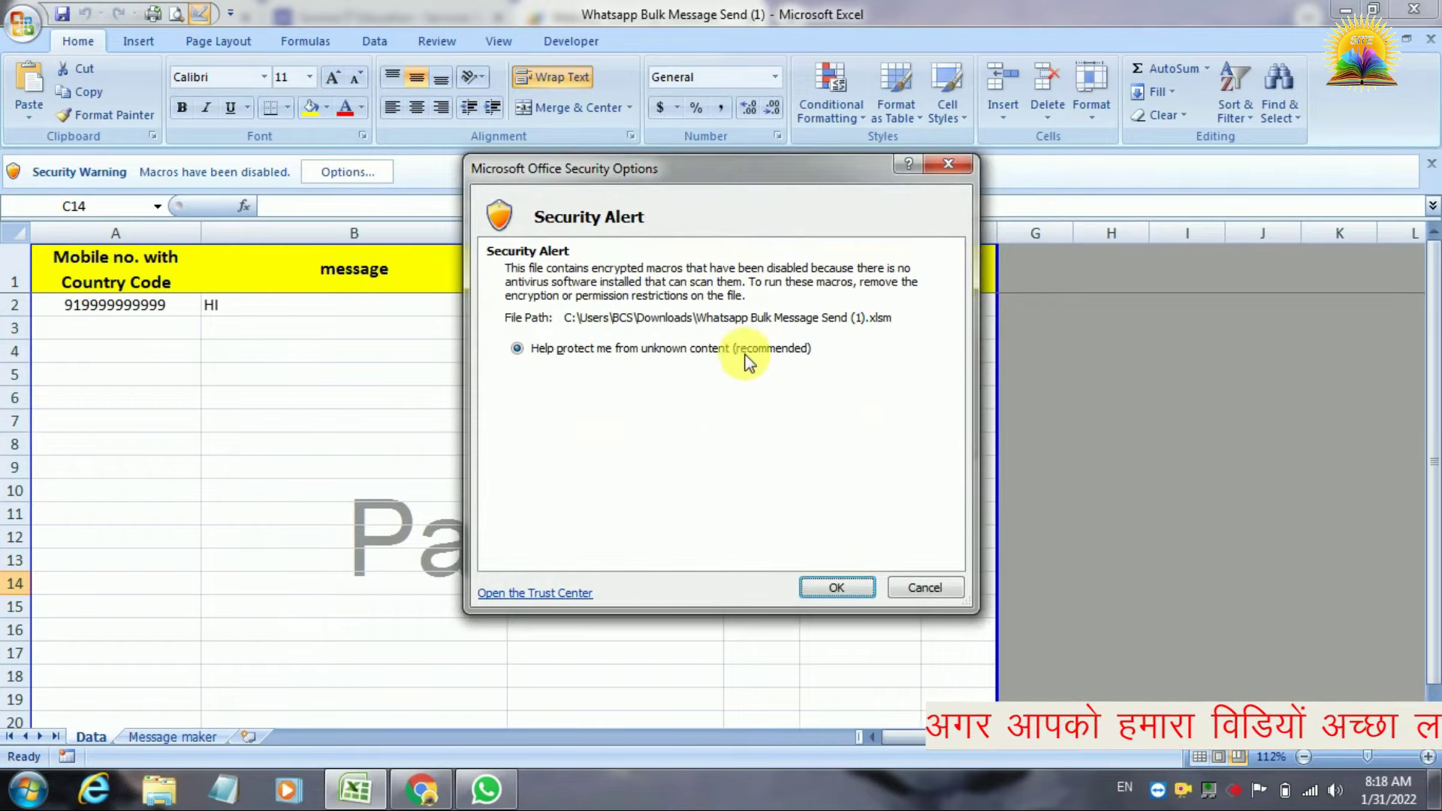
pyautogui.click(818, 588)
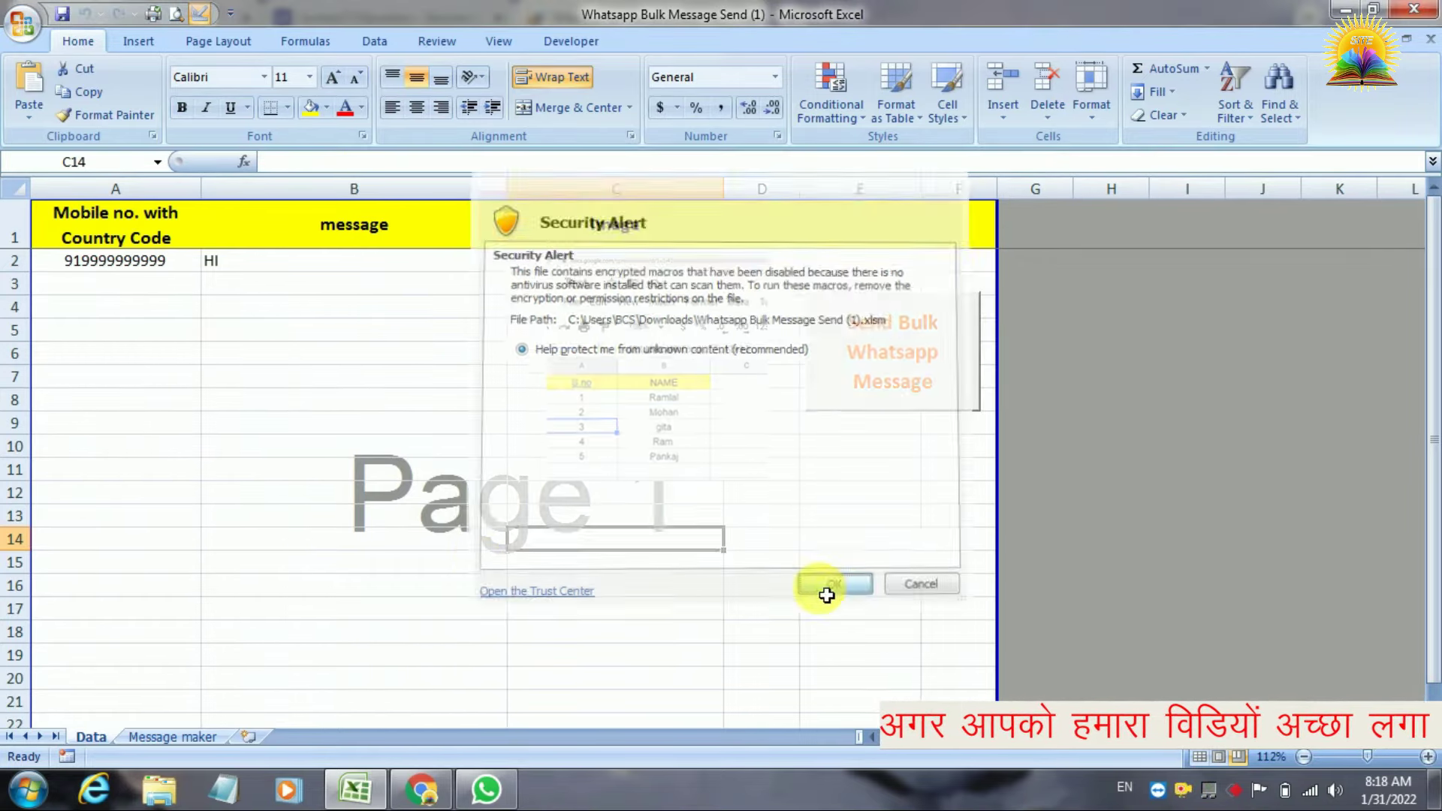
pyautogui.click(398, 584)
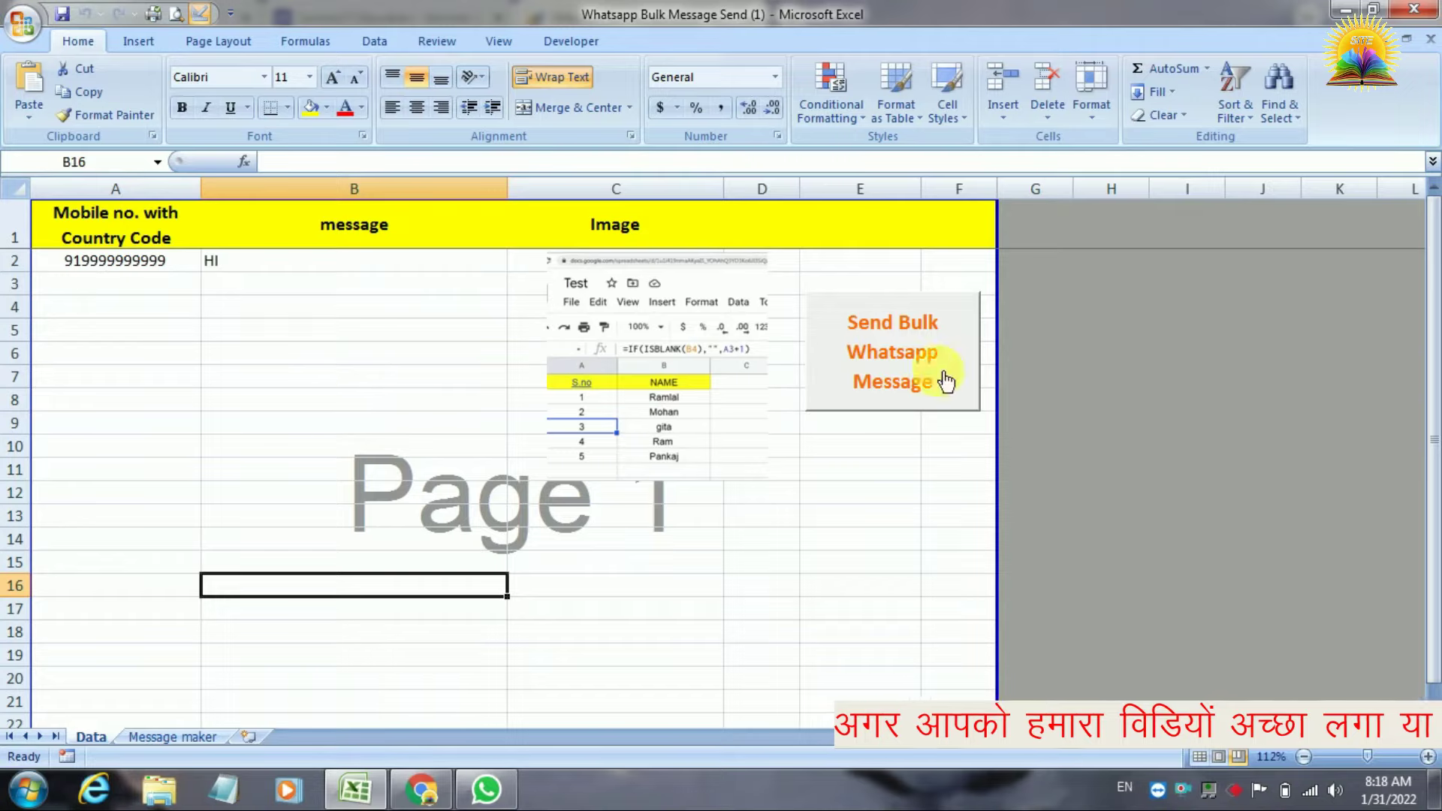
pyautogui.click(916, 368)
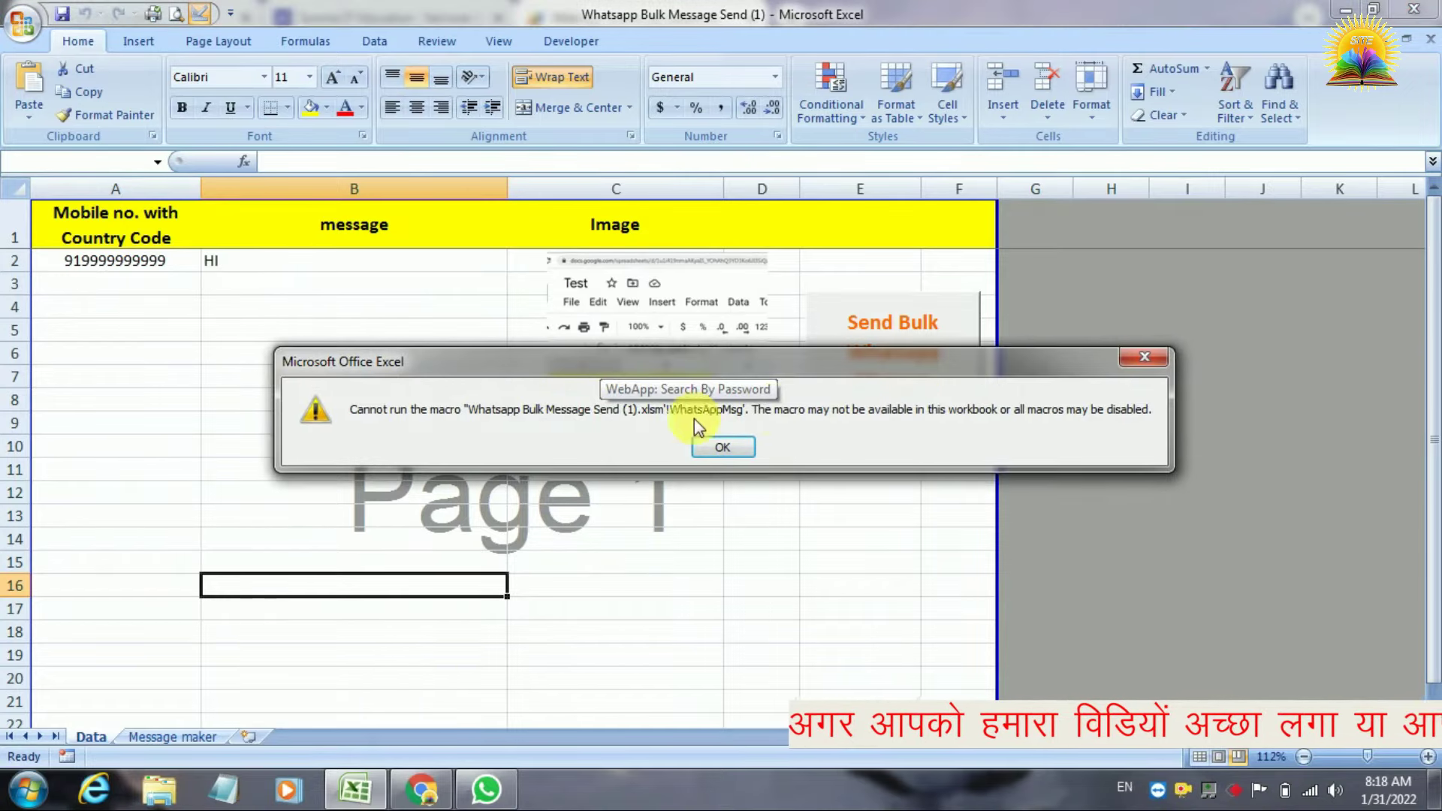
pyautogui.click(717, 449)
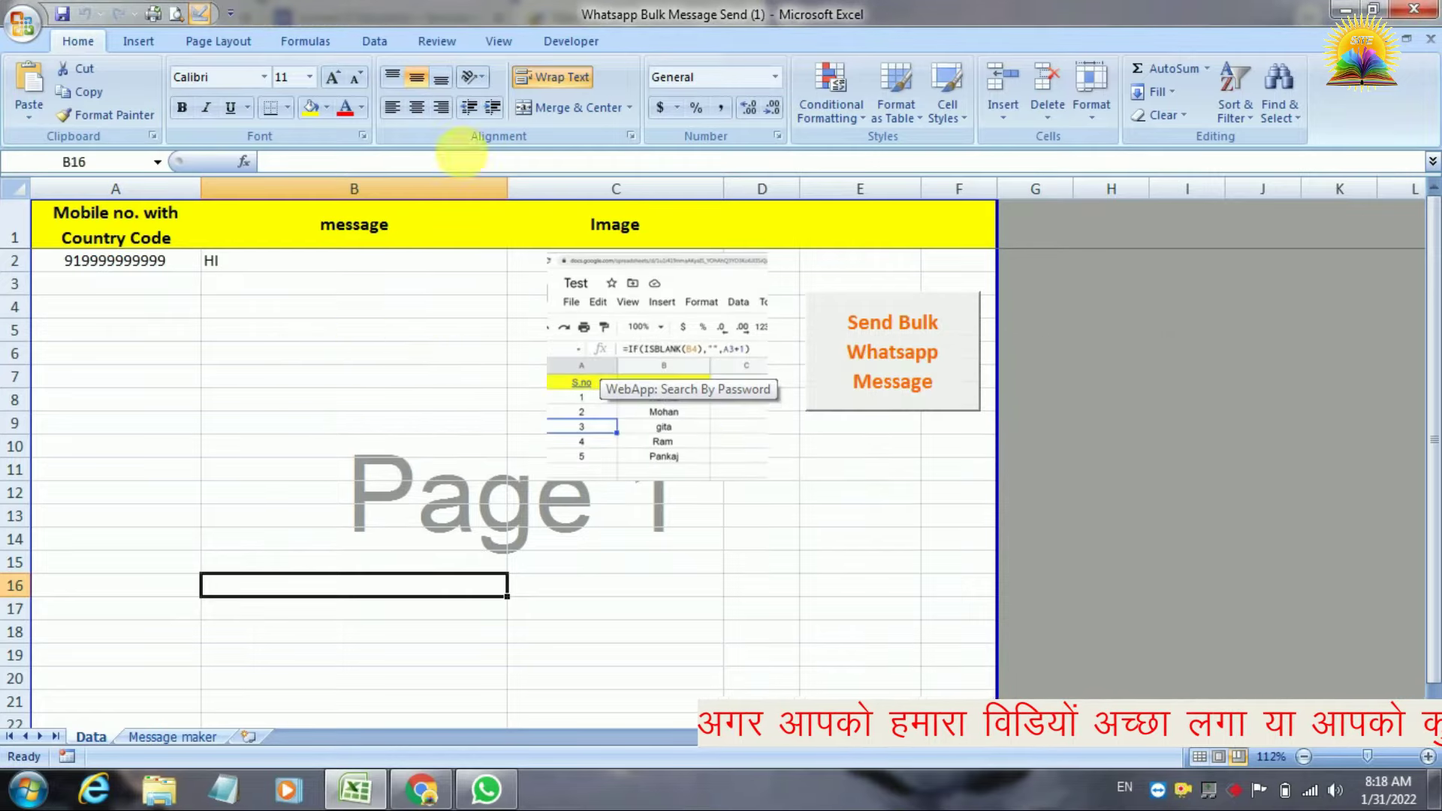
pyautogui.click(438, 42)
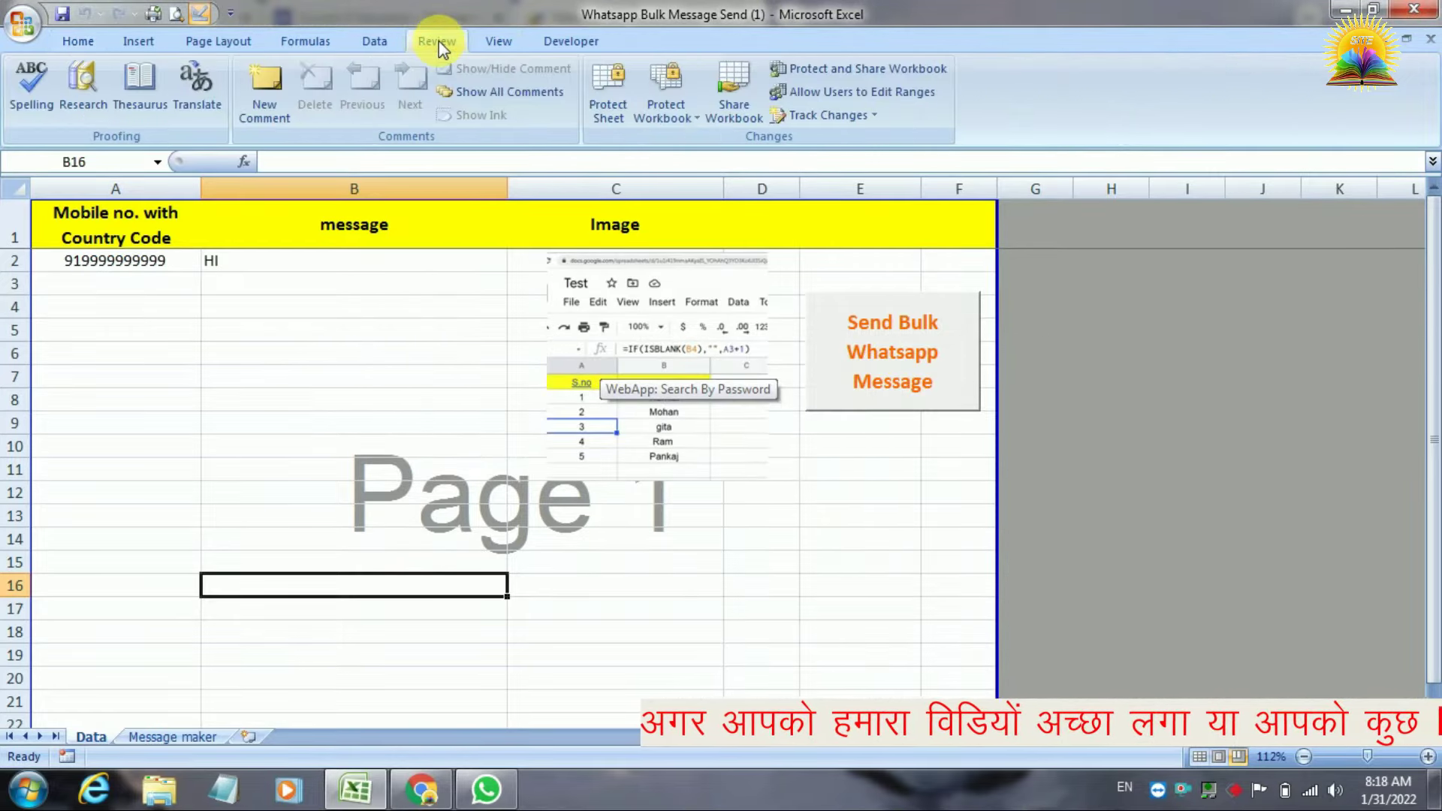
pyautogui.click(675, 91)
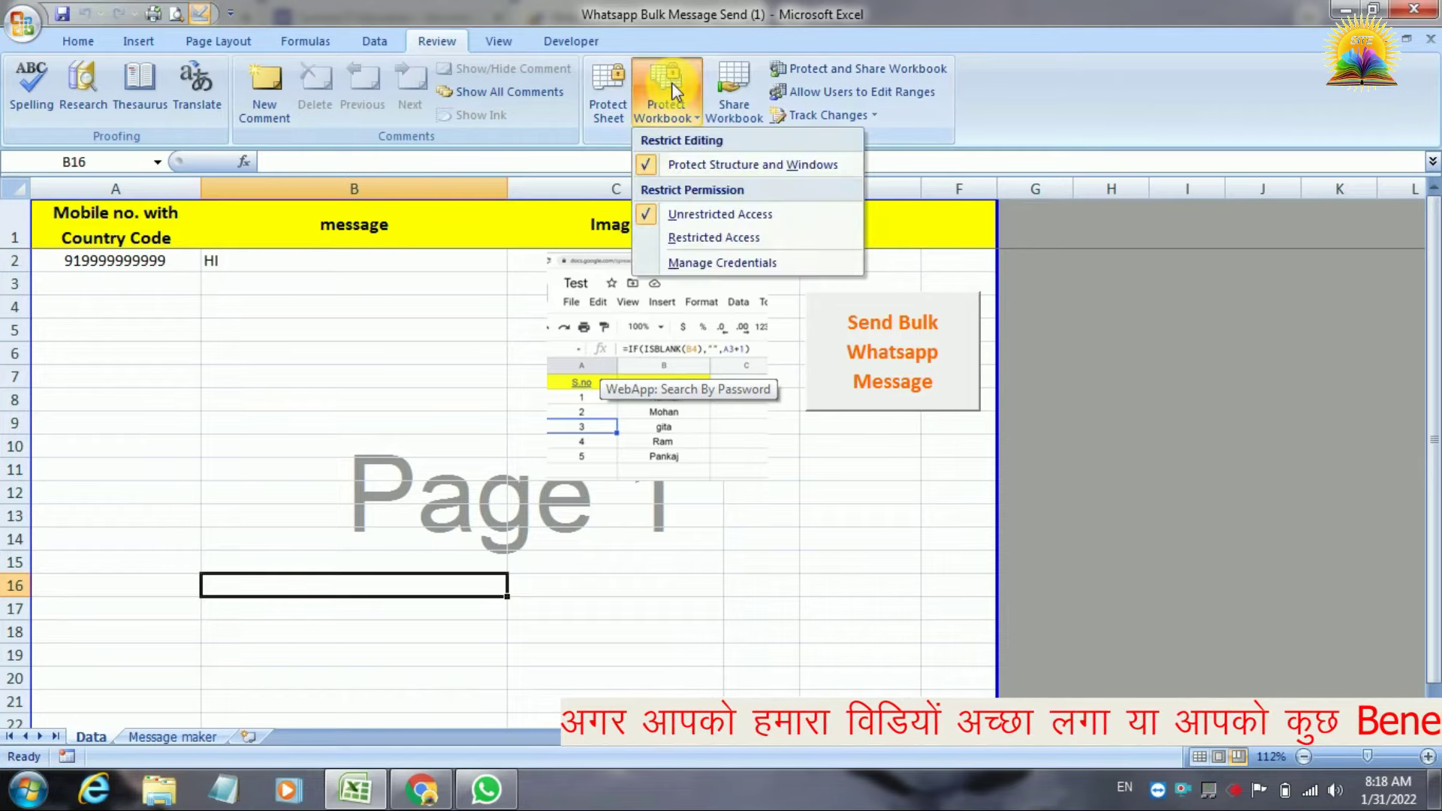
pyautogui.click(682, 167)
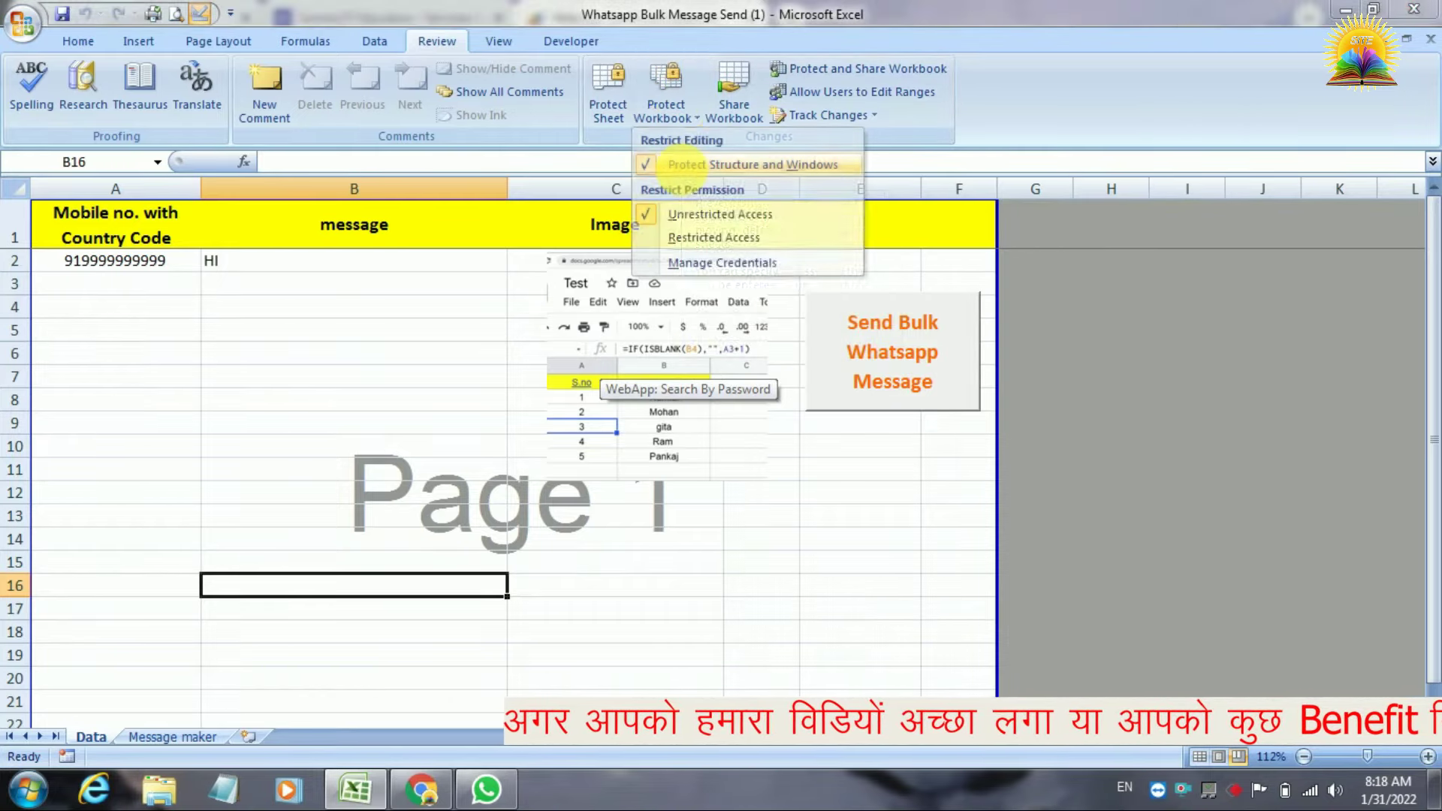
pyautogui.click(420, 788)
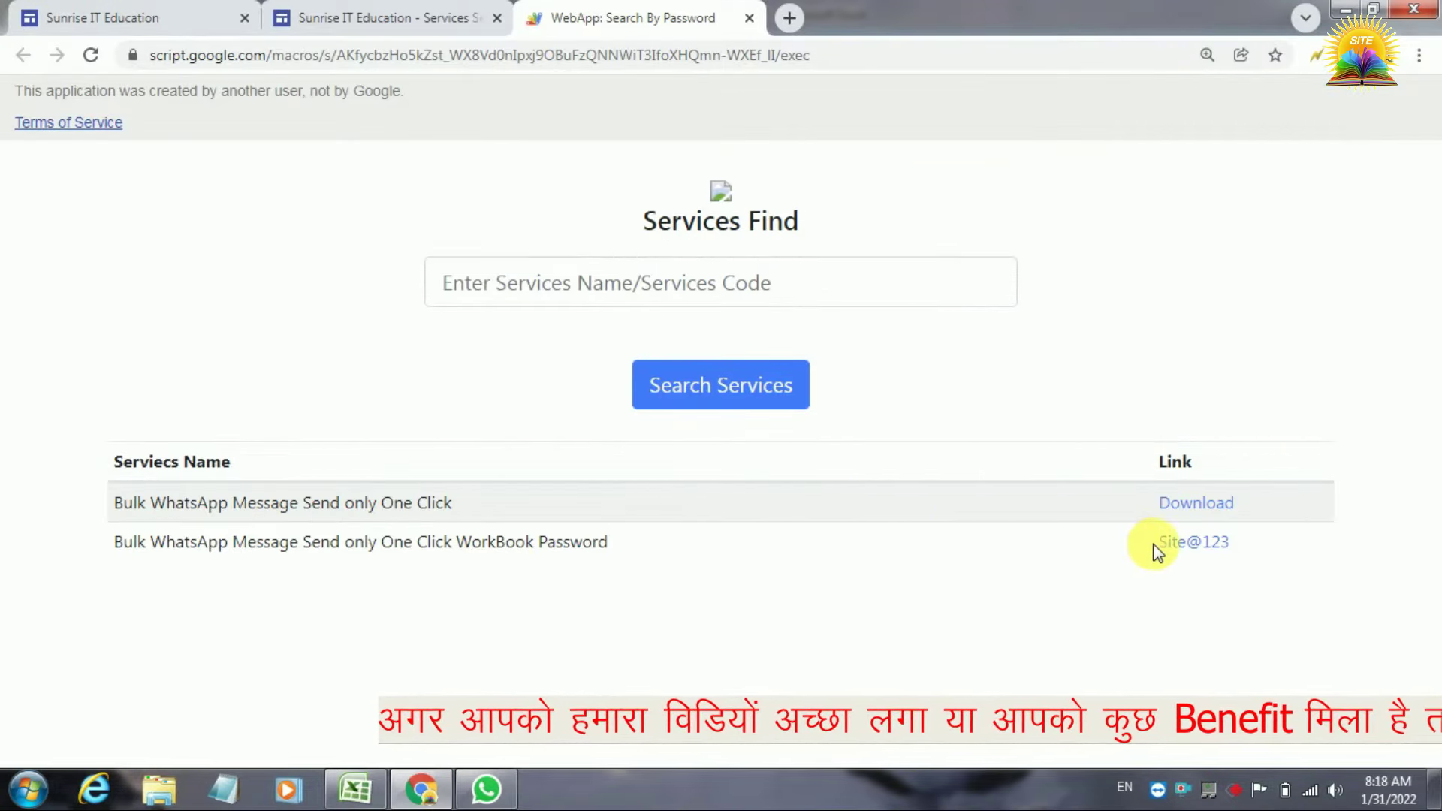
pyautogui.moveTo(1157, 542); pyautogui.dragTo(1232, 542)
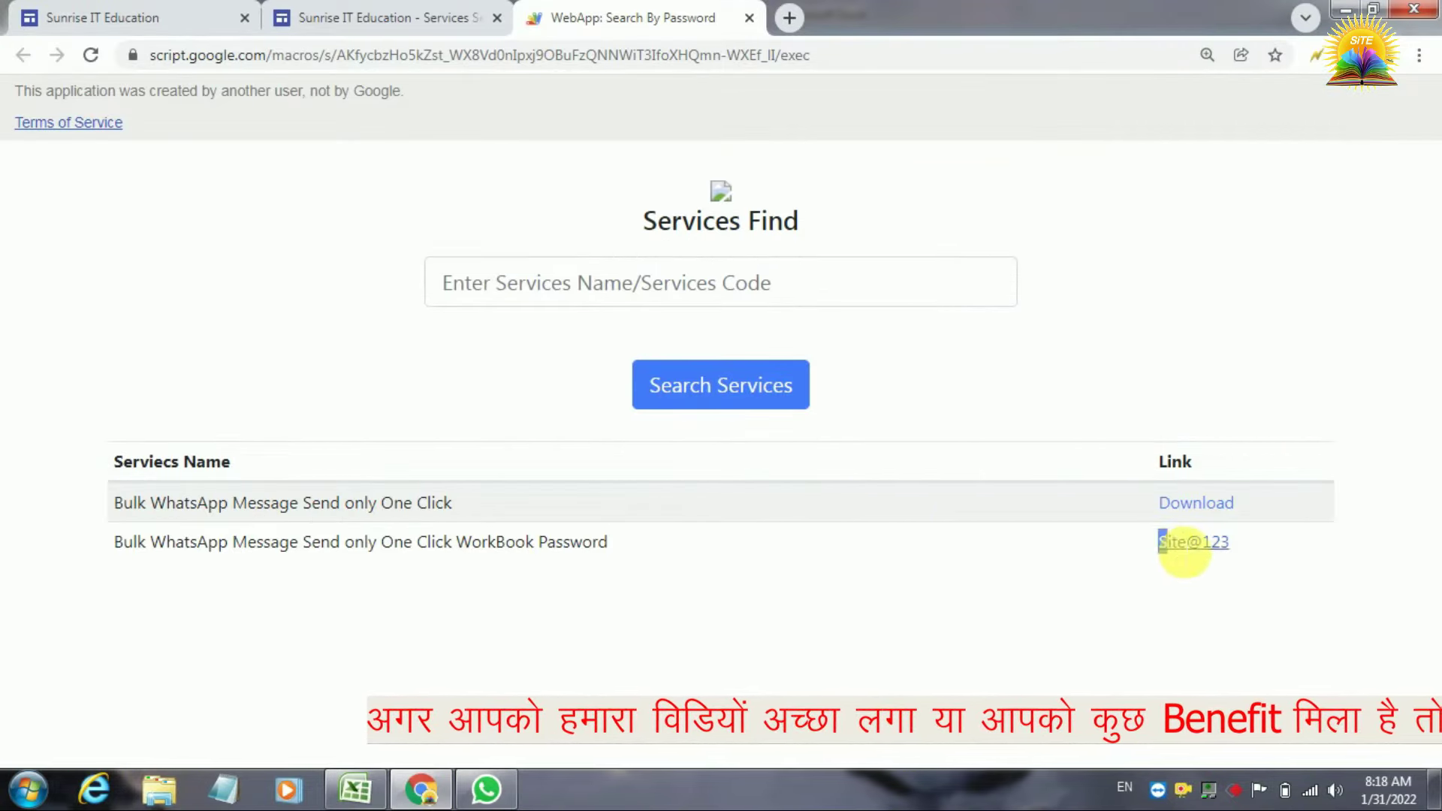
pyautogui.rightClick(1229, 550)
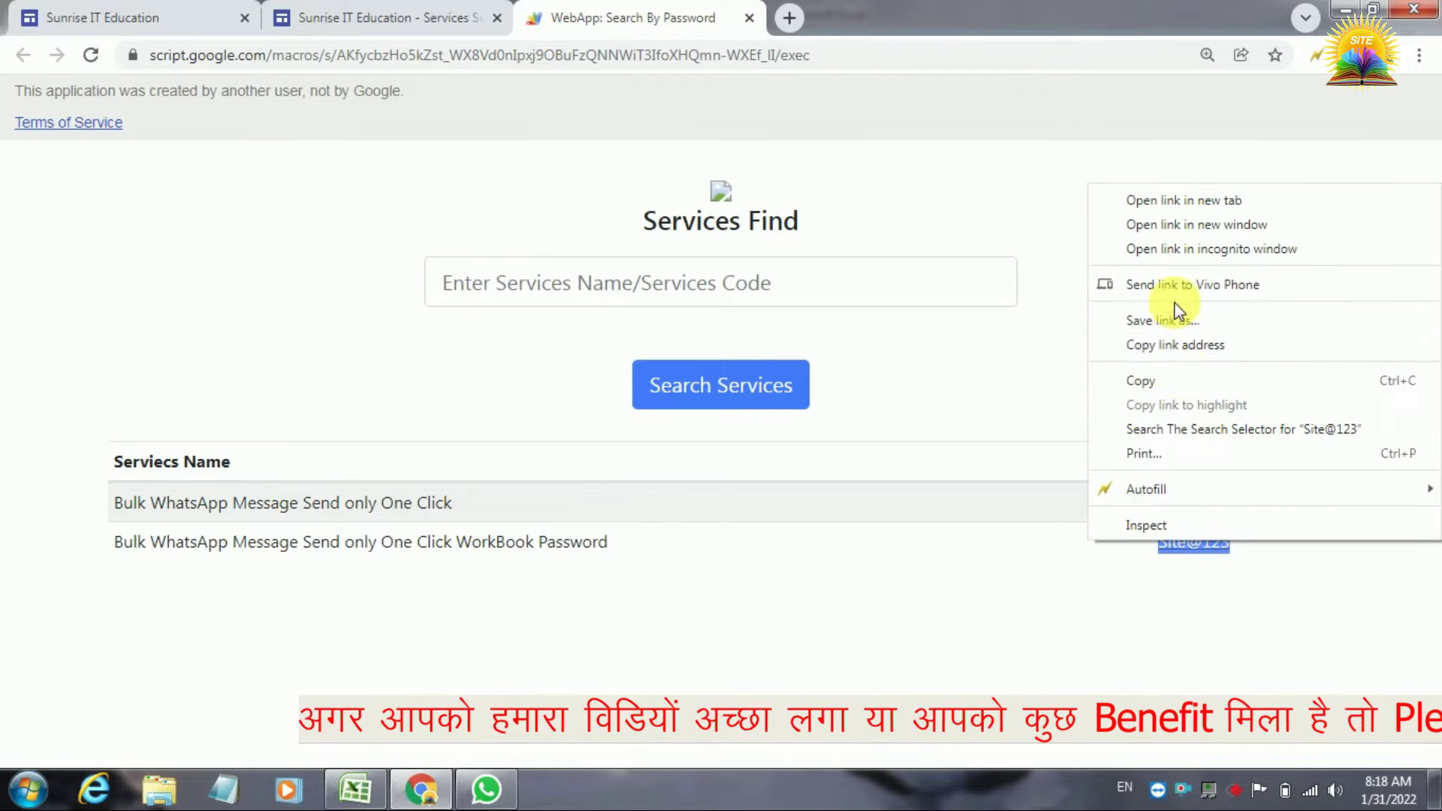
pyautogui.click(1155, 383)
pyautogui.click(366, 785)
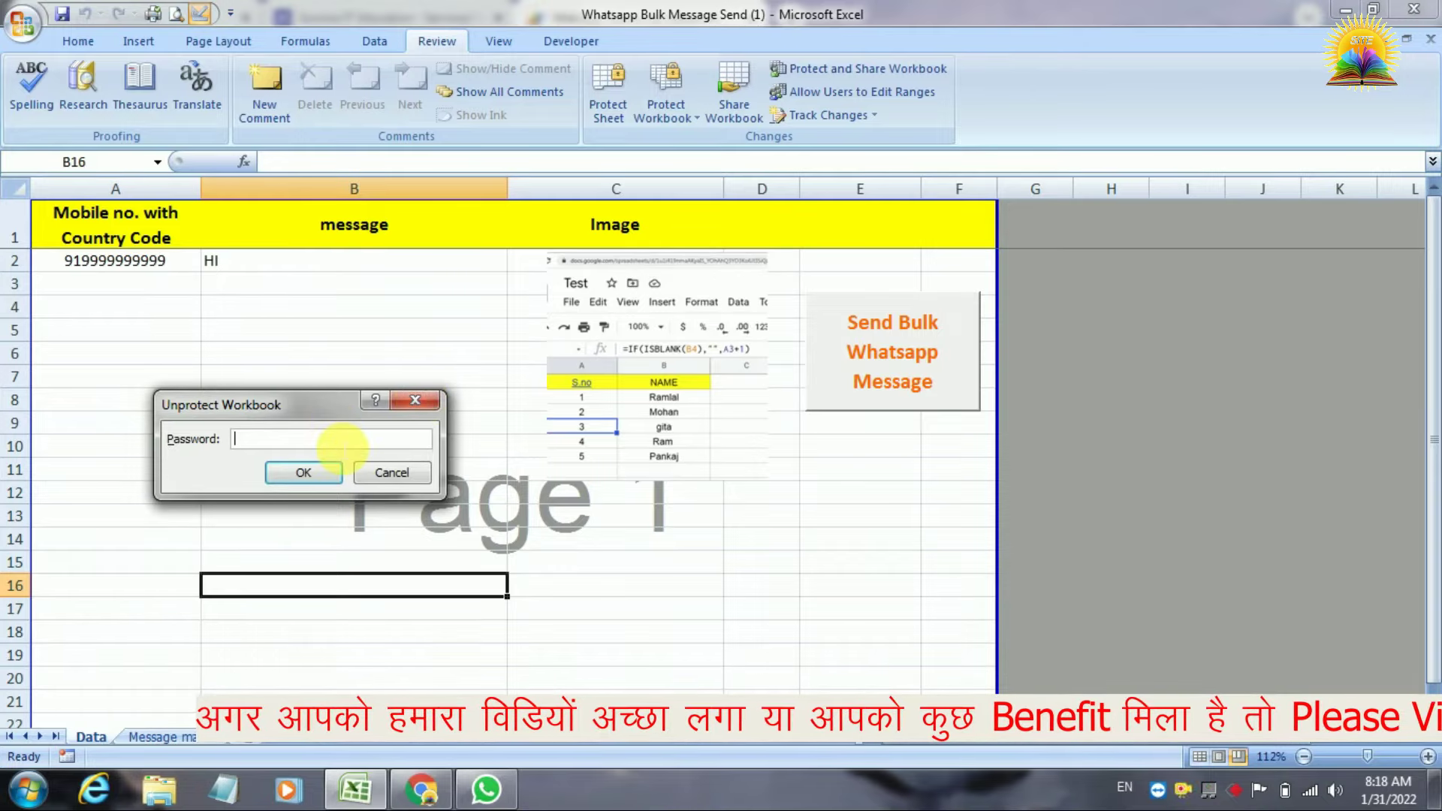
pyautogui.rightClick(336, 442)
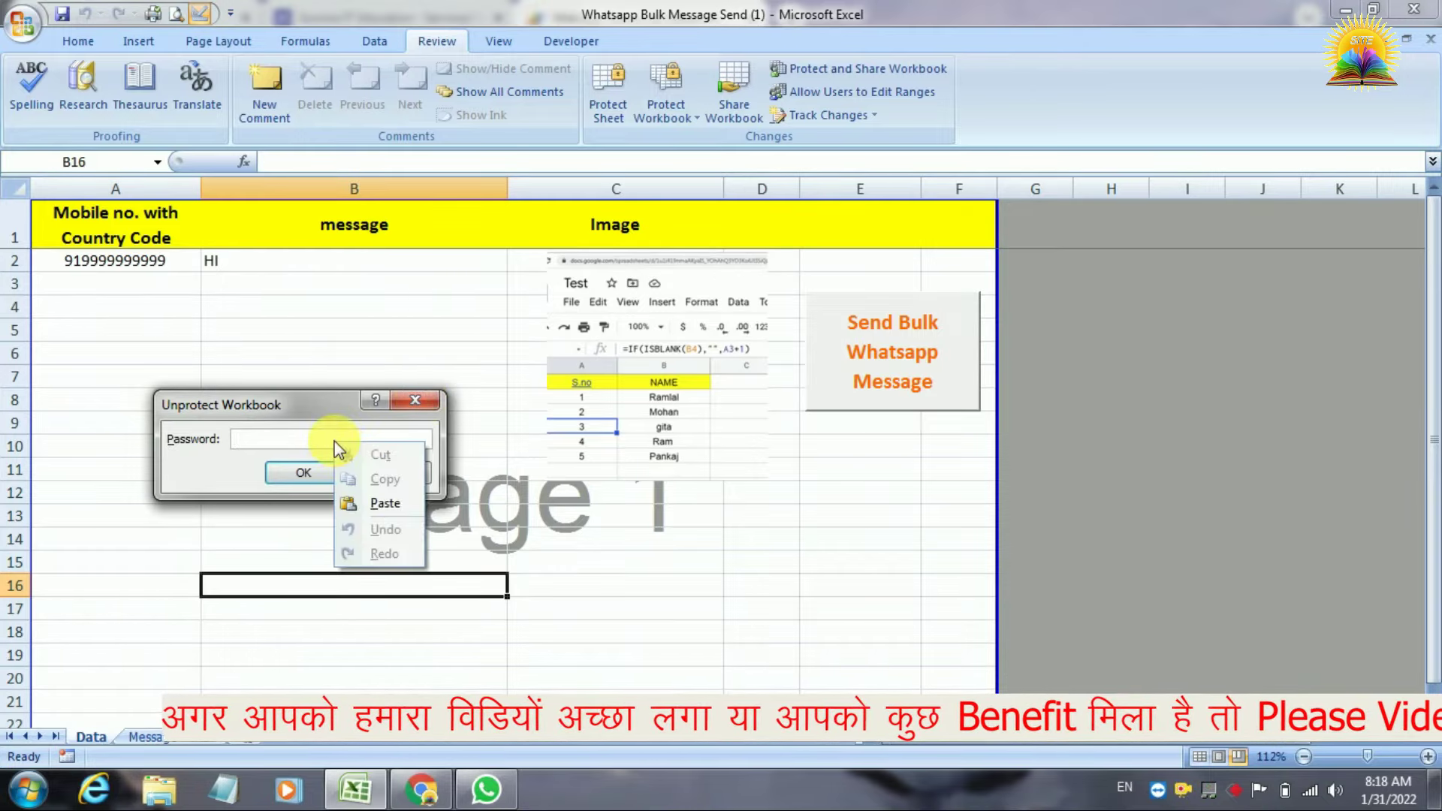
pyautogui.click(367, 502)
pyautogui.click(301, 473)
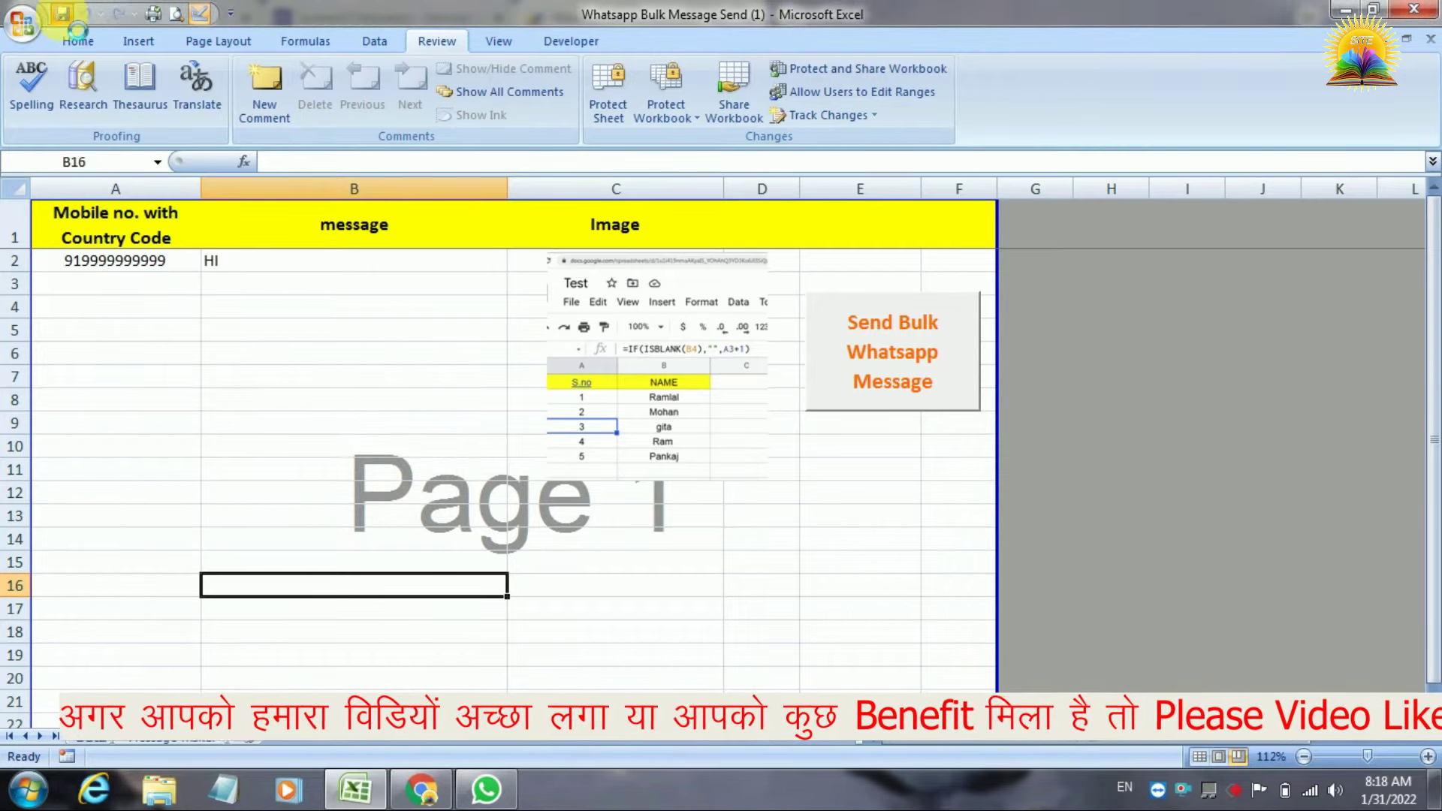
pyautogui.click(310, 398)
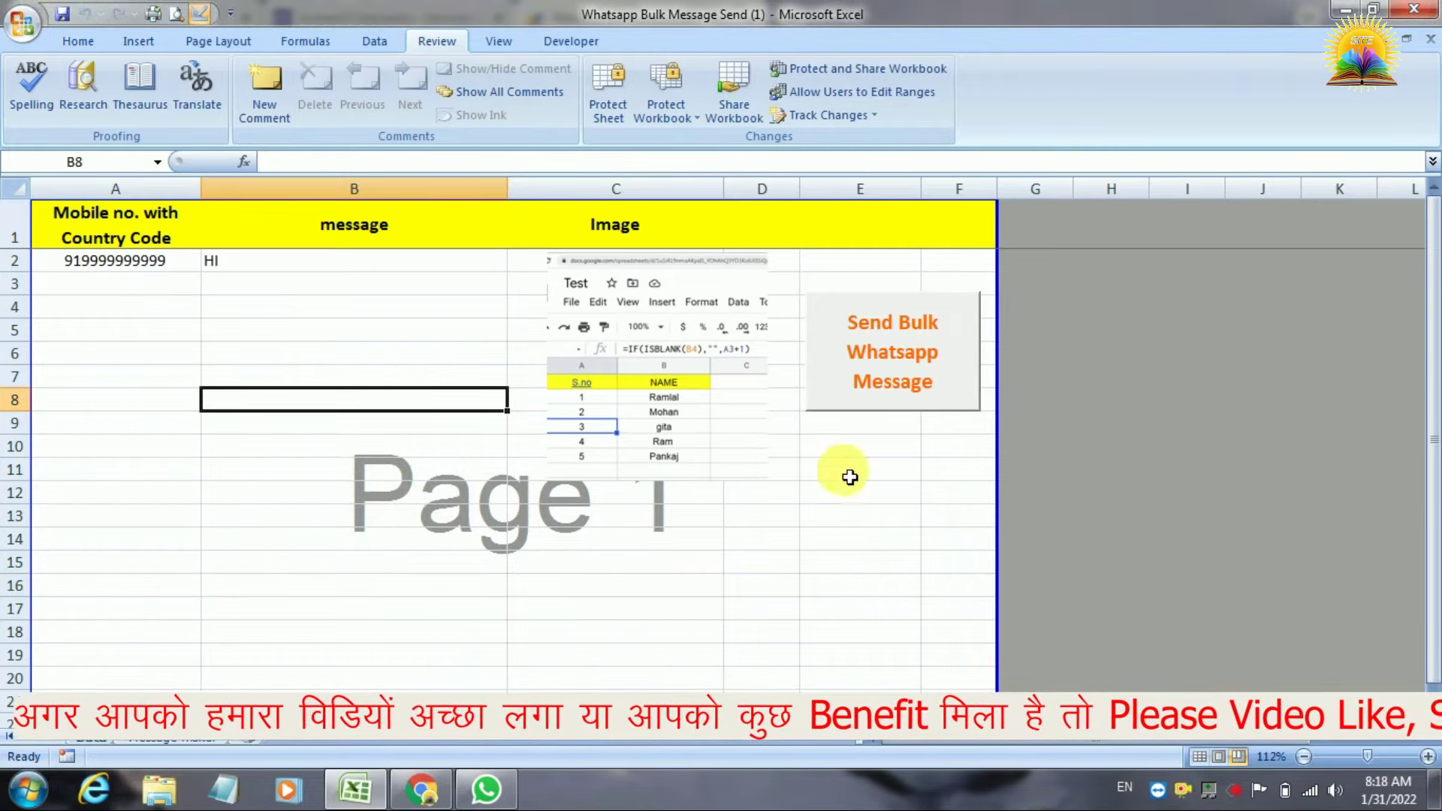
# Close Excel and cut Whatsapp Bulk Message Send.xlsm out of the Downloads folder via Chrome's downloads list
pyautogui.click(1418, 9)
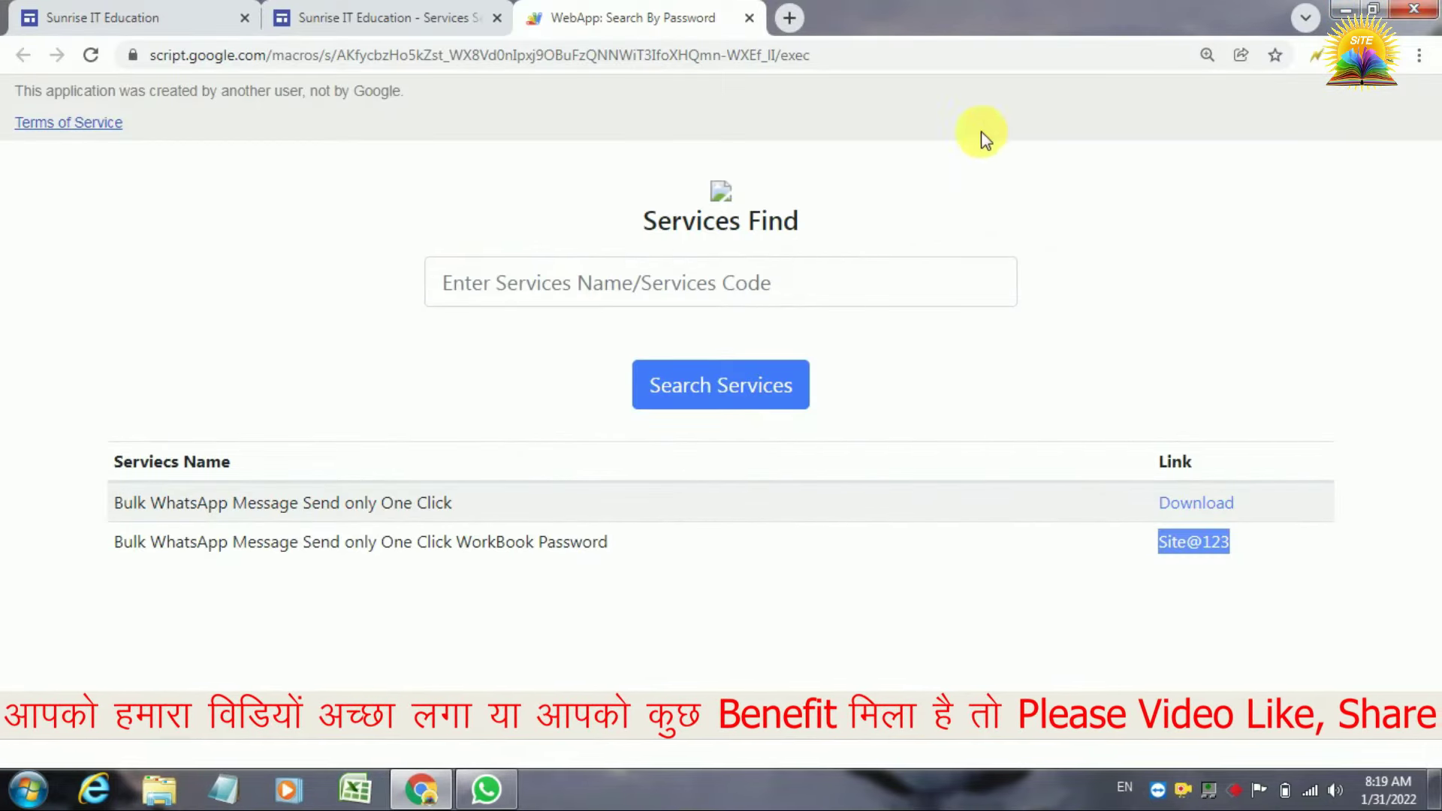
pyautogui.click(793, 25)
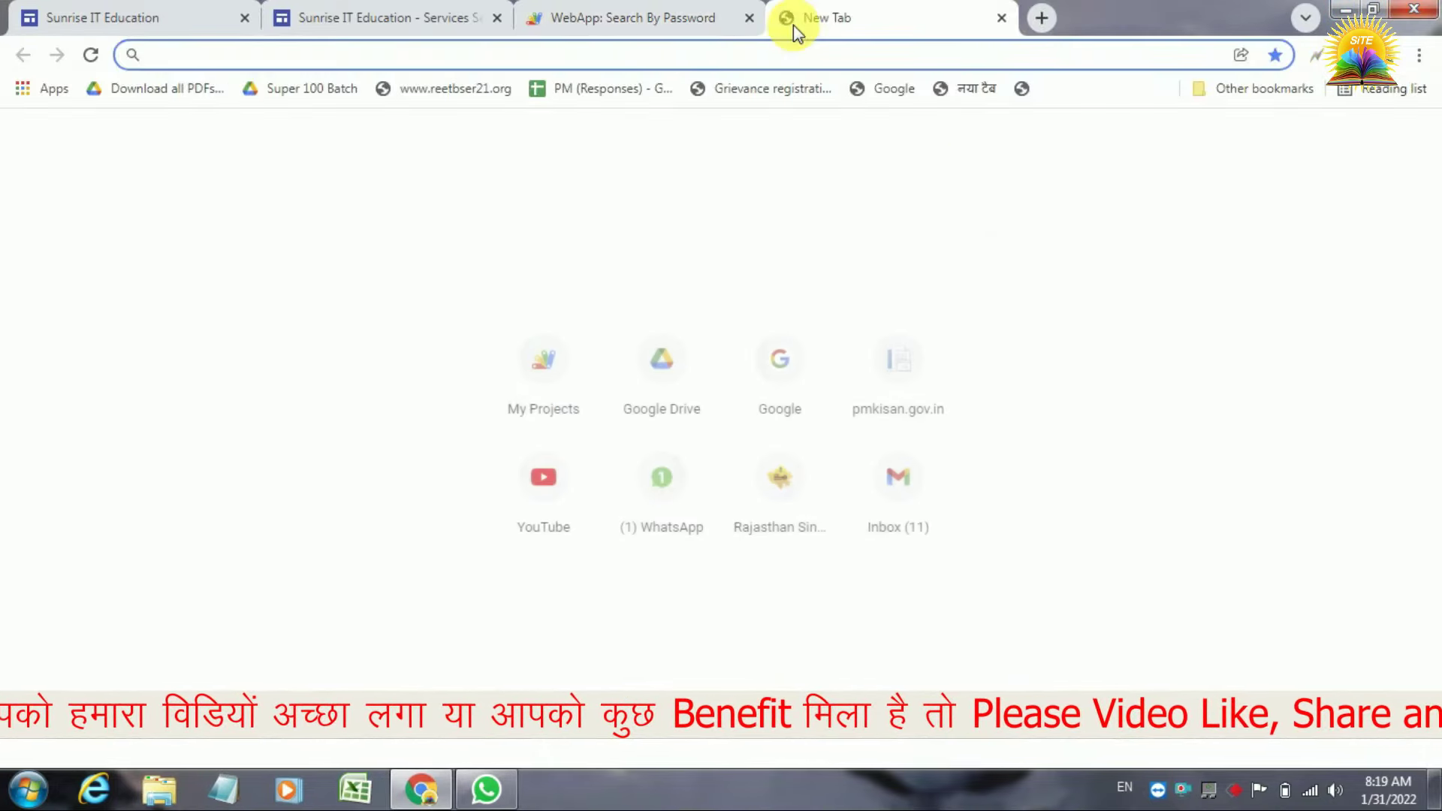
pyautogui.hotkey('ctrl', 'j')
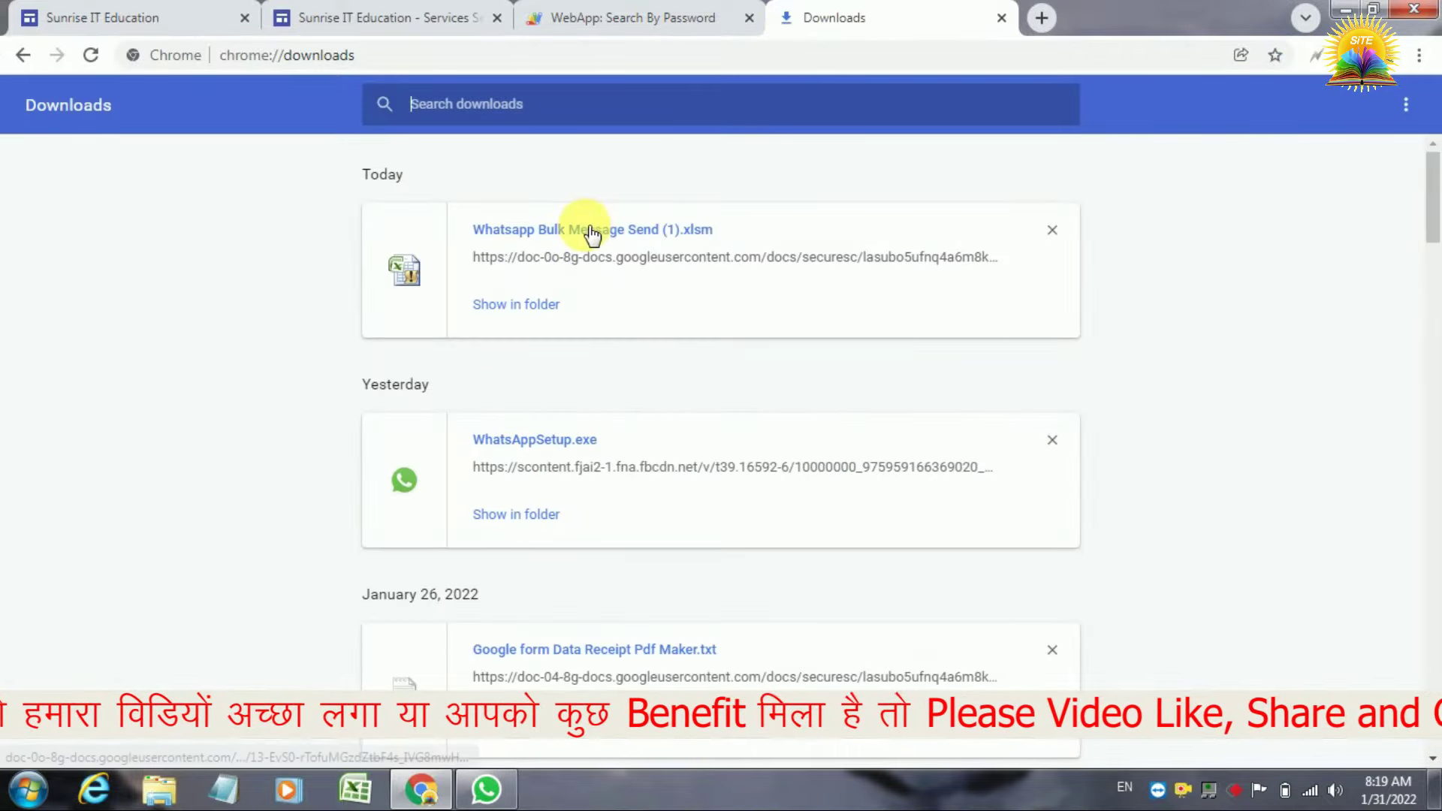
pyautogui.click(535, 305)
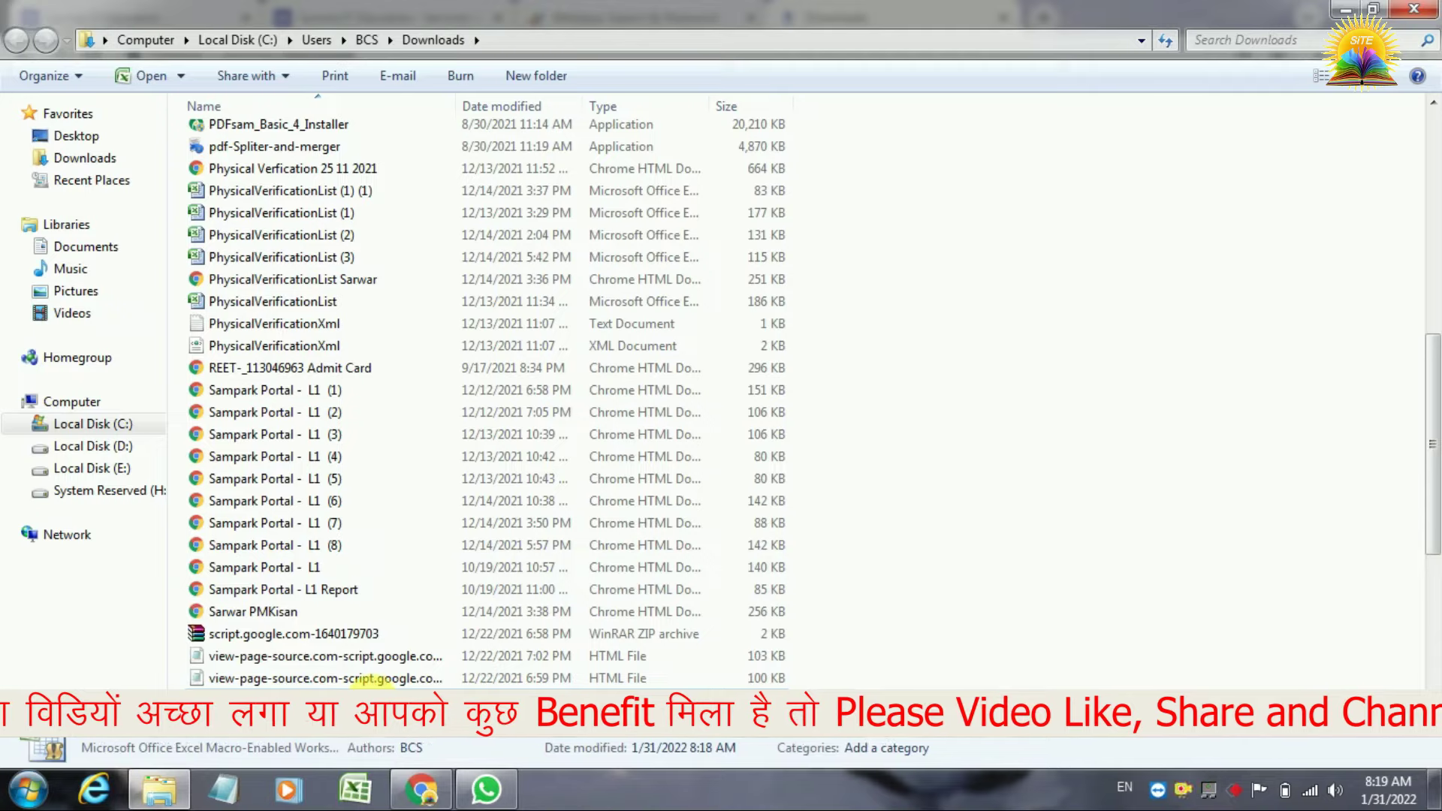
pyautogui.rightClick(372, 676)
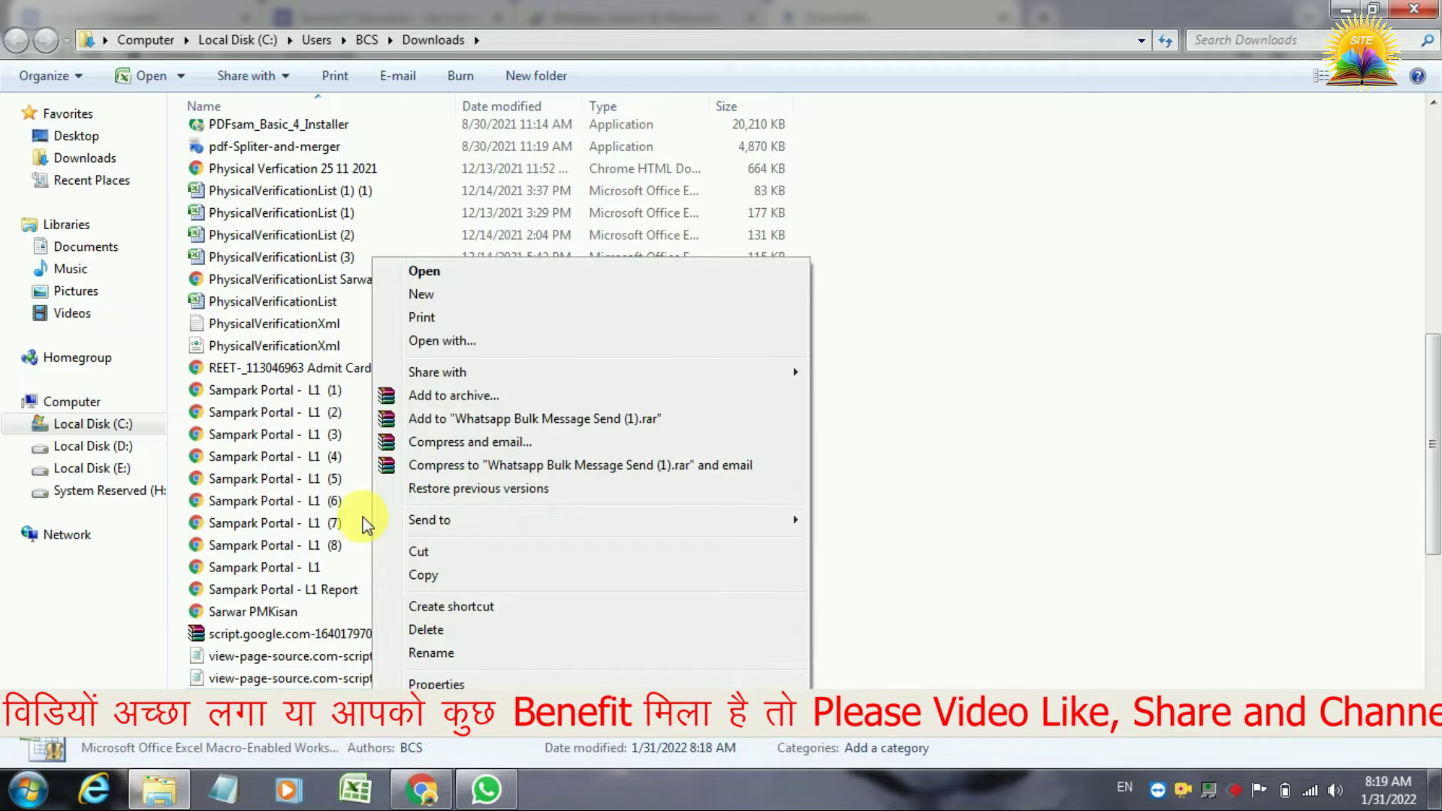
pyautogui.click(426, 554)
# Paste the workbook onto the desktop and open it in Excel
pyautogui.click(1414, 8)
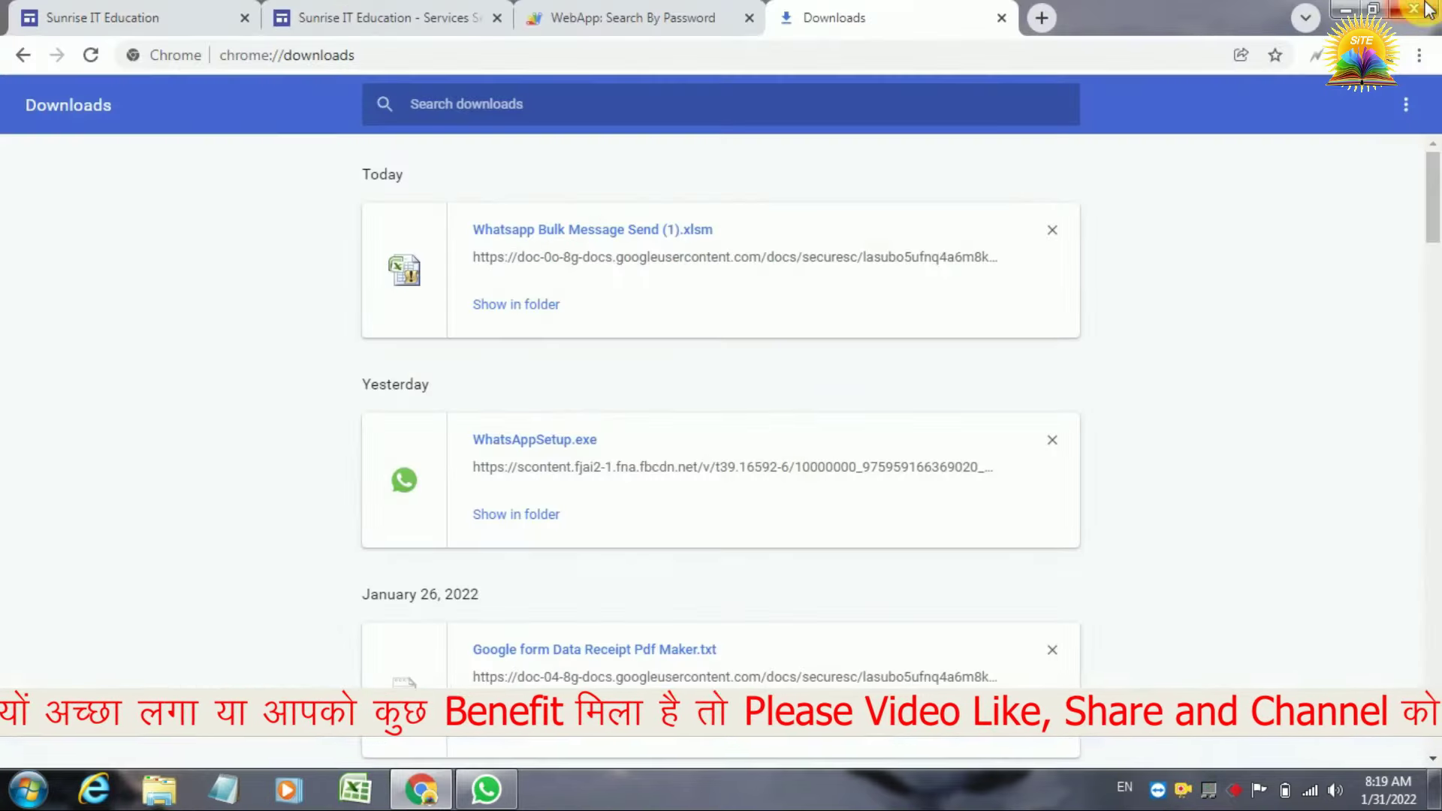
pyautogui.click(1425, 9)
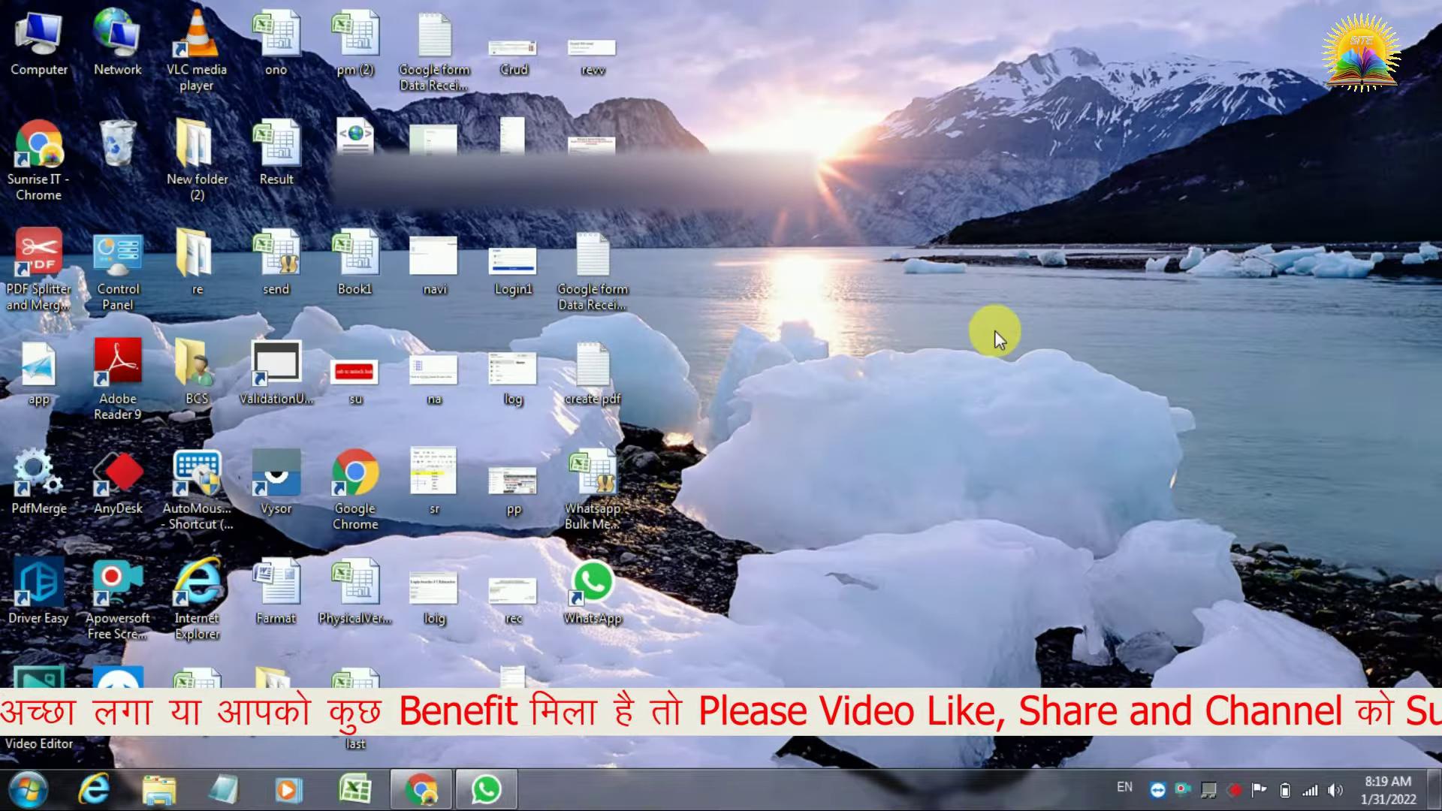
pyautogui.rightClick(994, 330)
pyautogui.click(1040, 418)
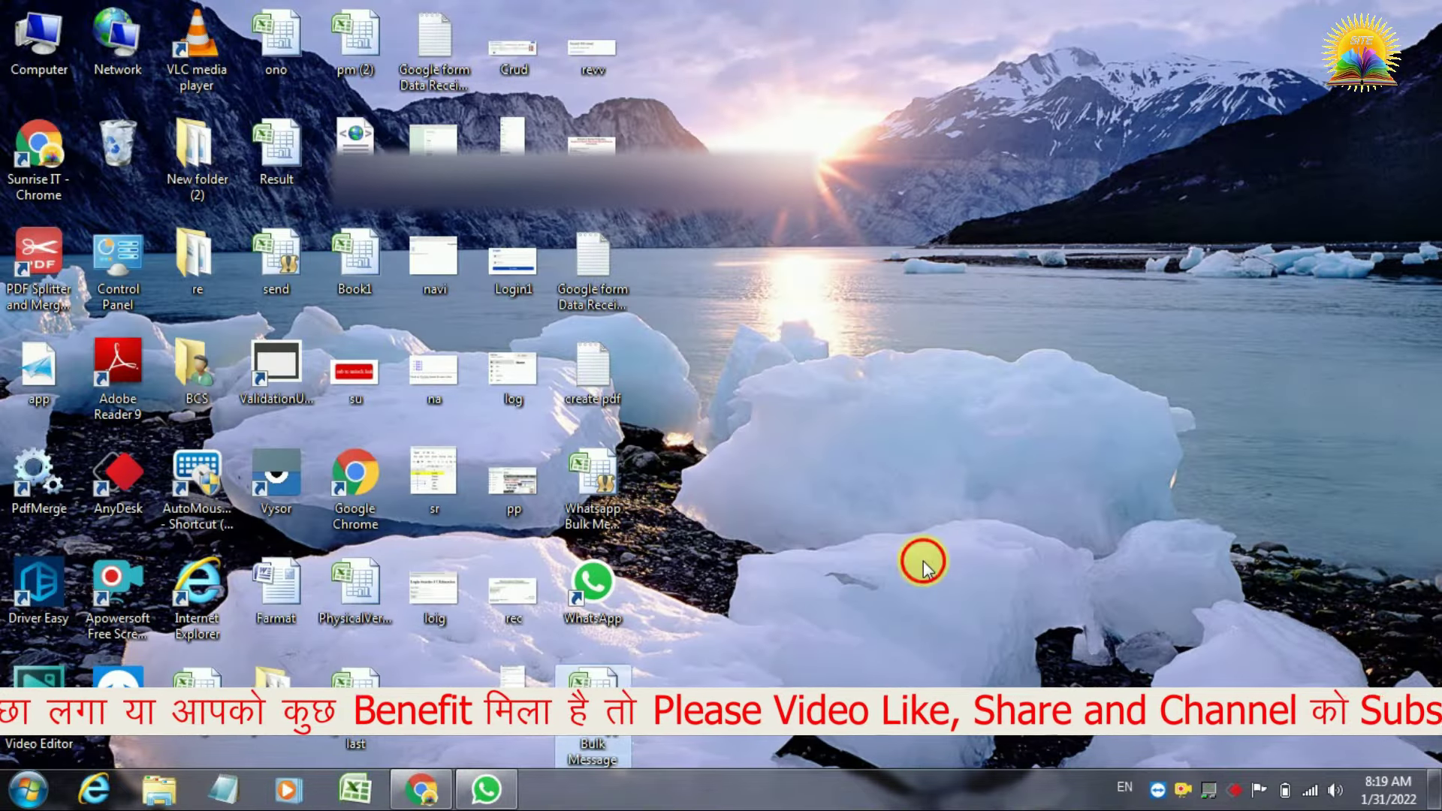
pyautogui.doubleClick(595, 680)
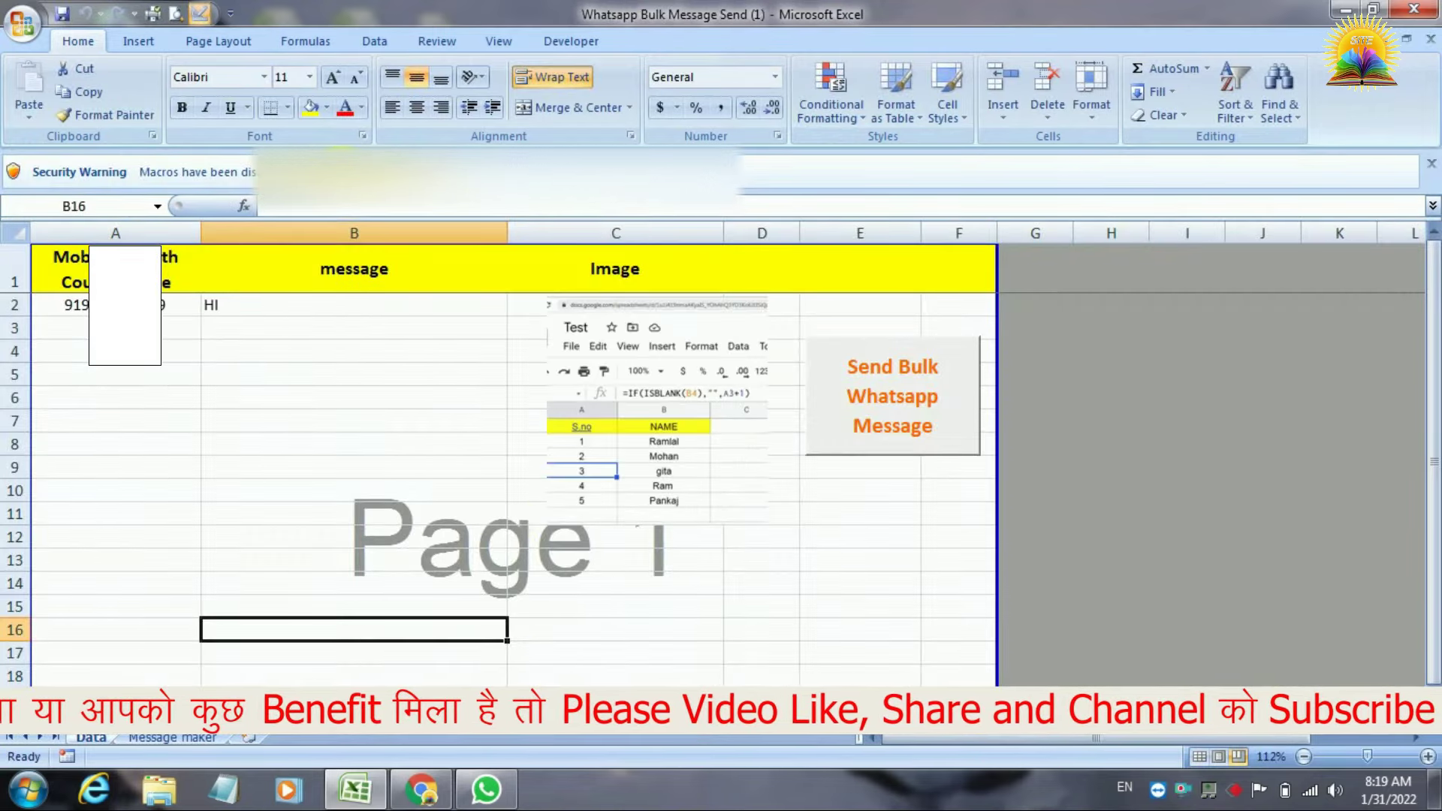
# Enable the workbook's macros from the Security Warning bar options
pyautogui.click(315, 172)
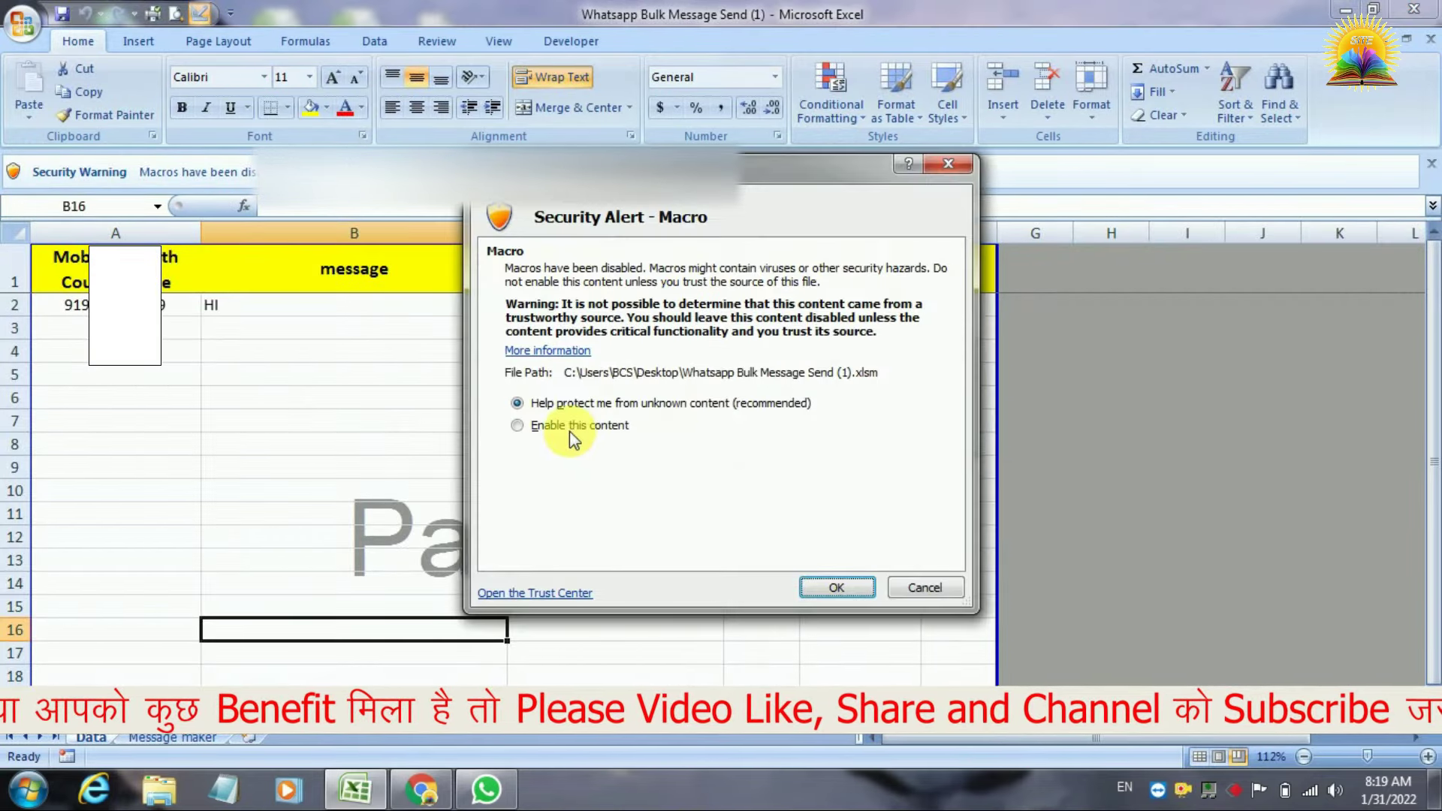
pyautogui.click(567, 427)
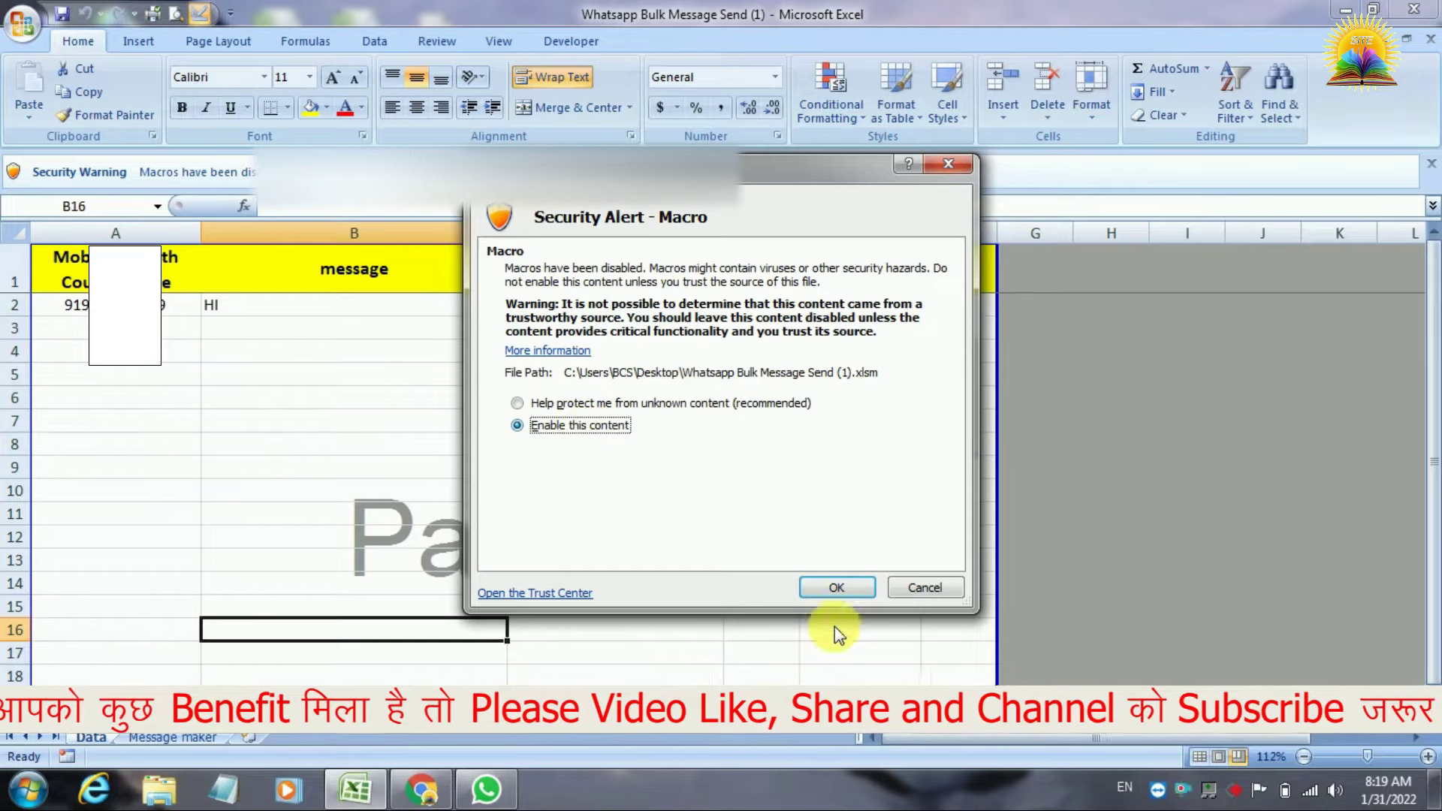
pyautogui.click(837, 588)
pyautogui.click(742, 583)
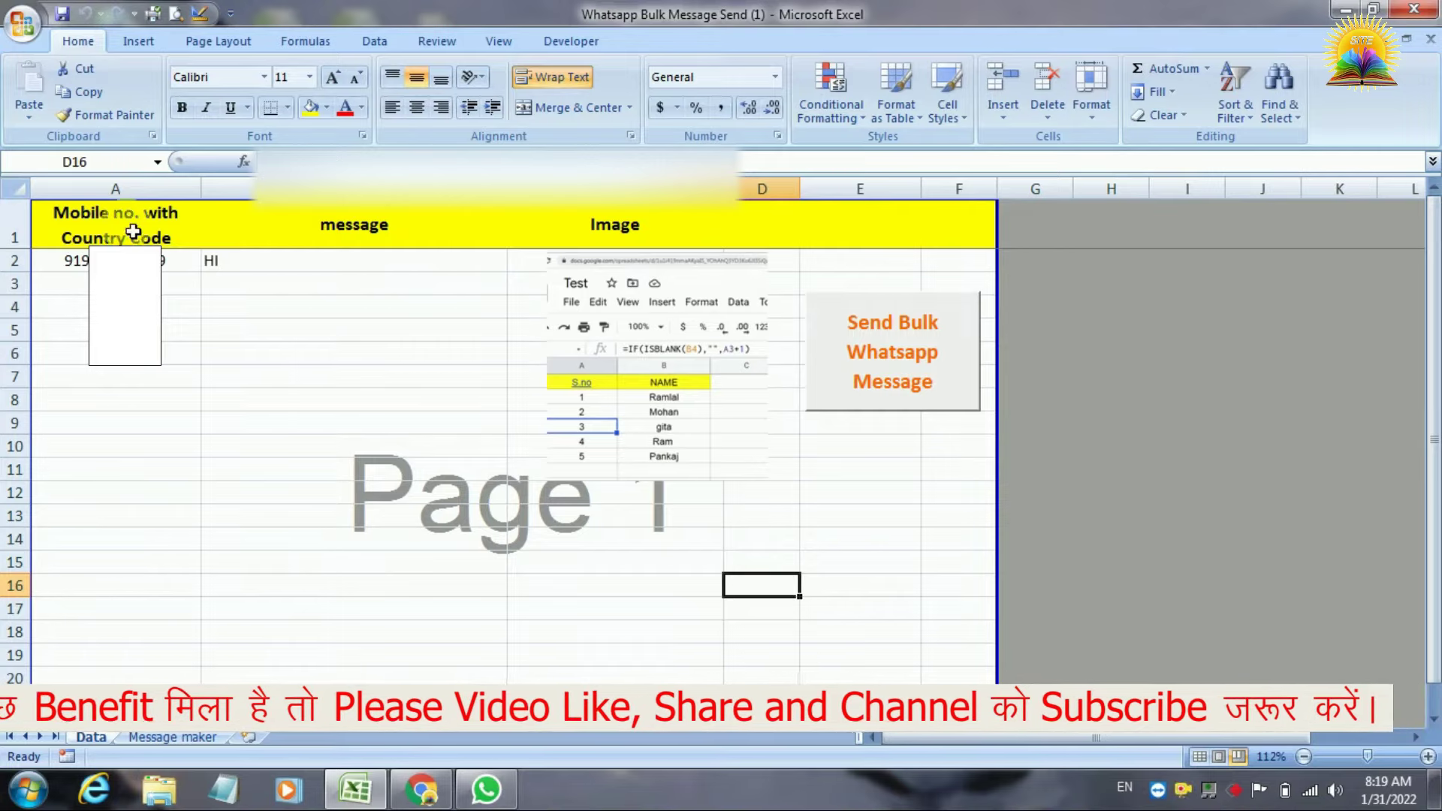
# Replace the mobile number in A2 with a new number that includes the country code
pyautogui.doubleClick(82, 263)
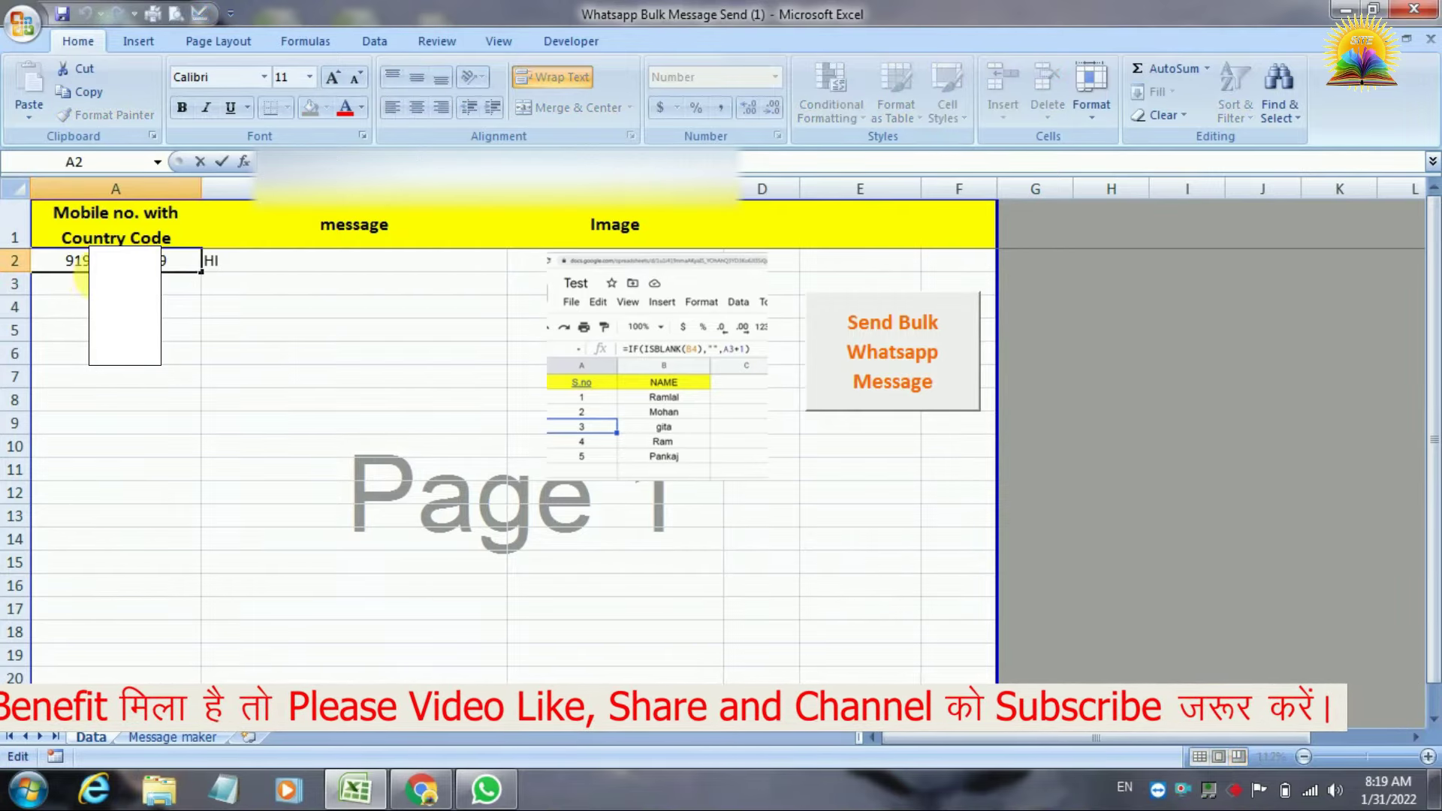
pyautogui.moveTo(83, 263); pyautogui.dragTo(216, 267)
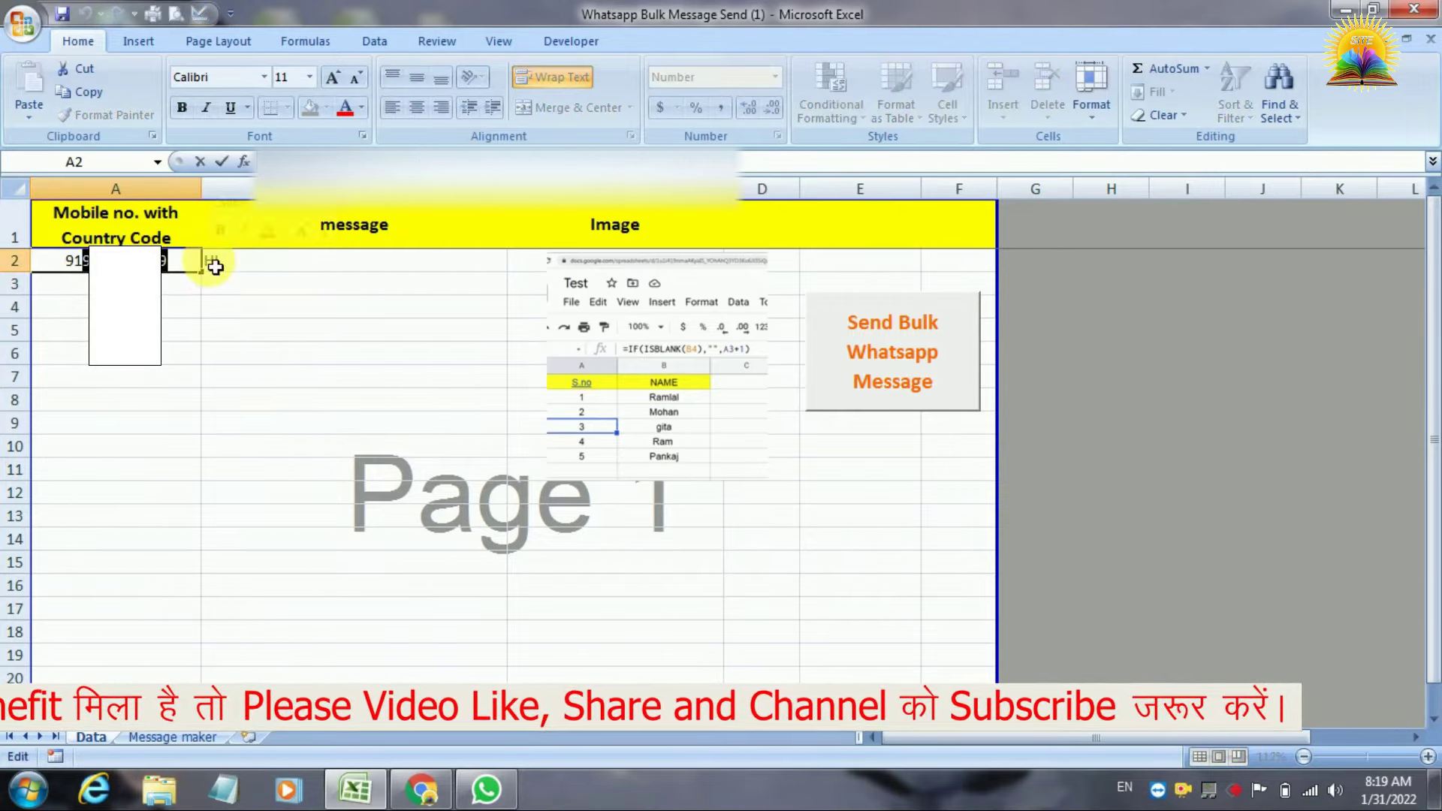
pyautogui.press('BackSpace')
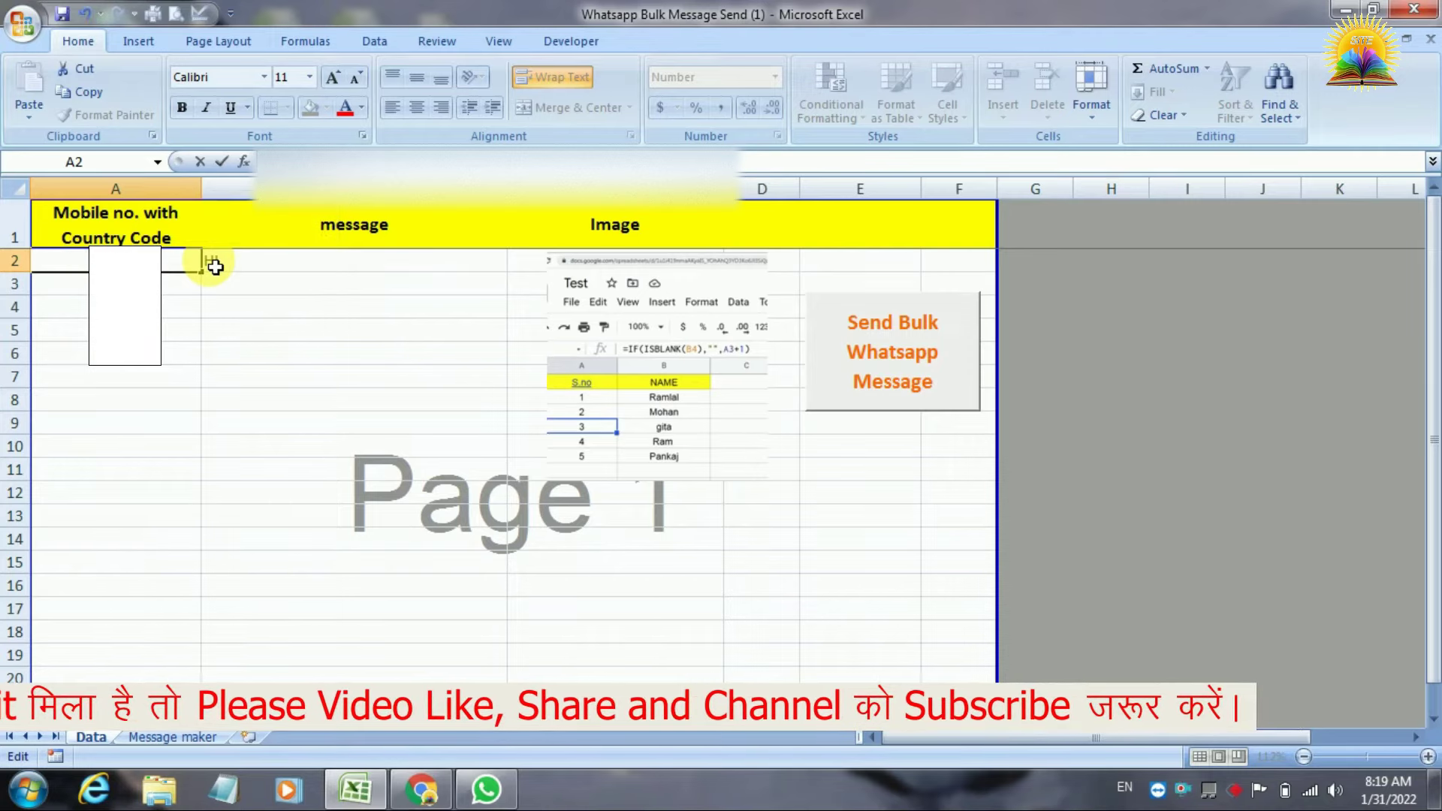
pyautogui.write('91')
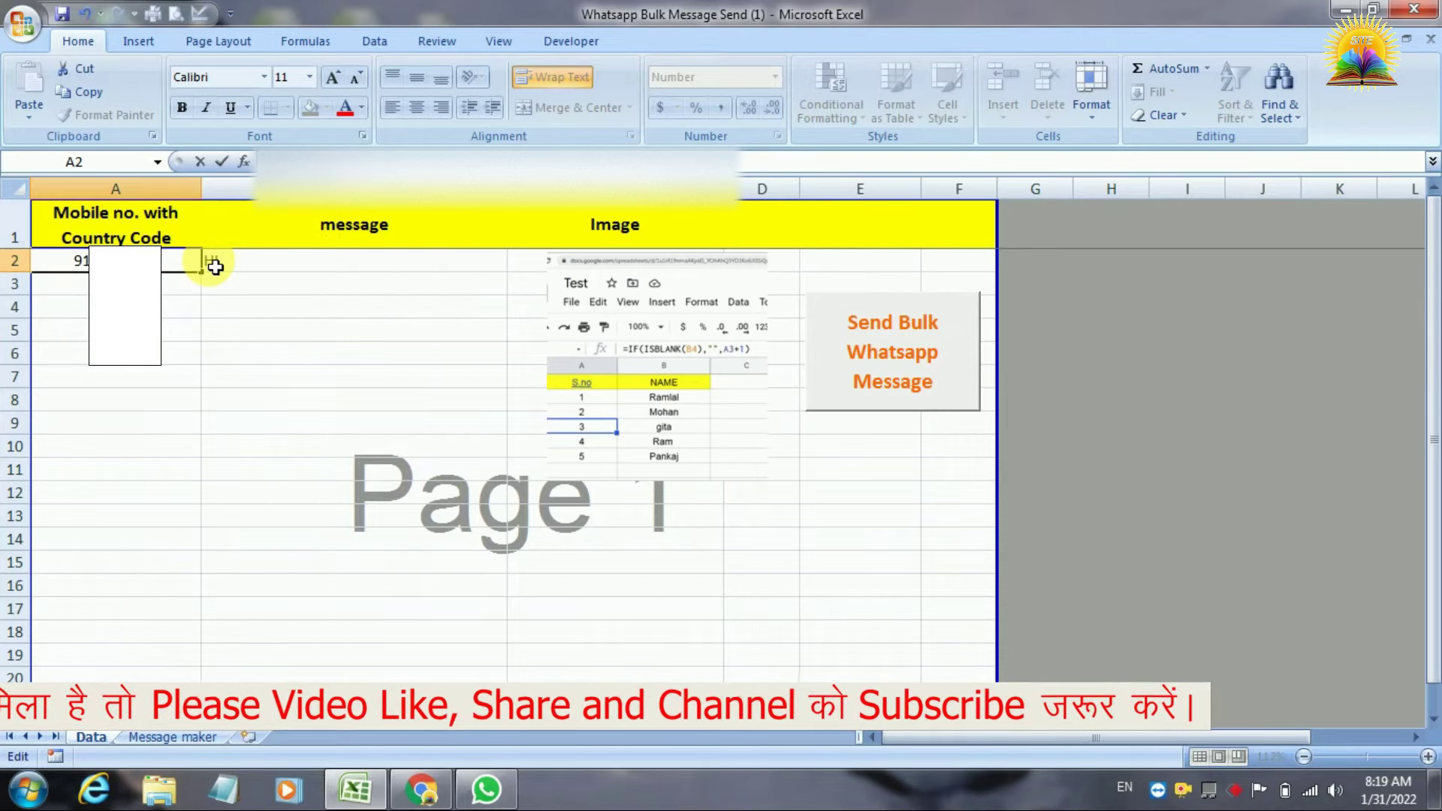
pyautogui.write('8')
pyautogui.press('Return')
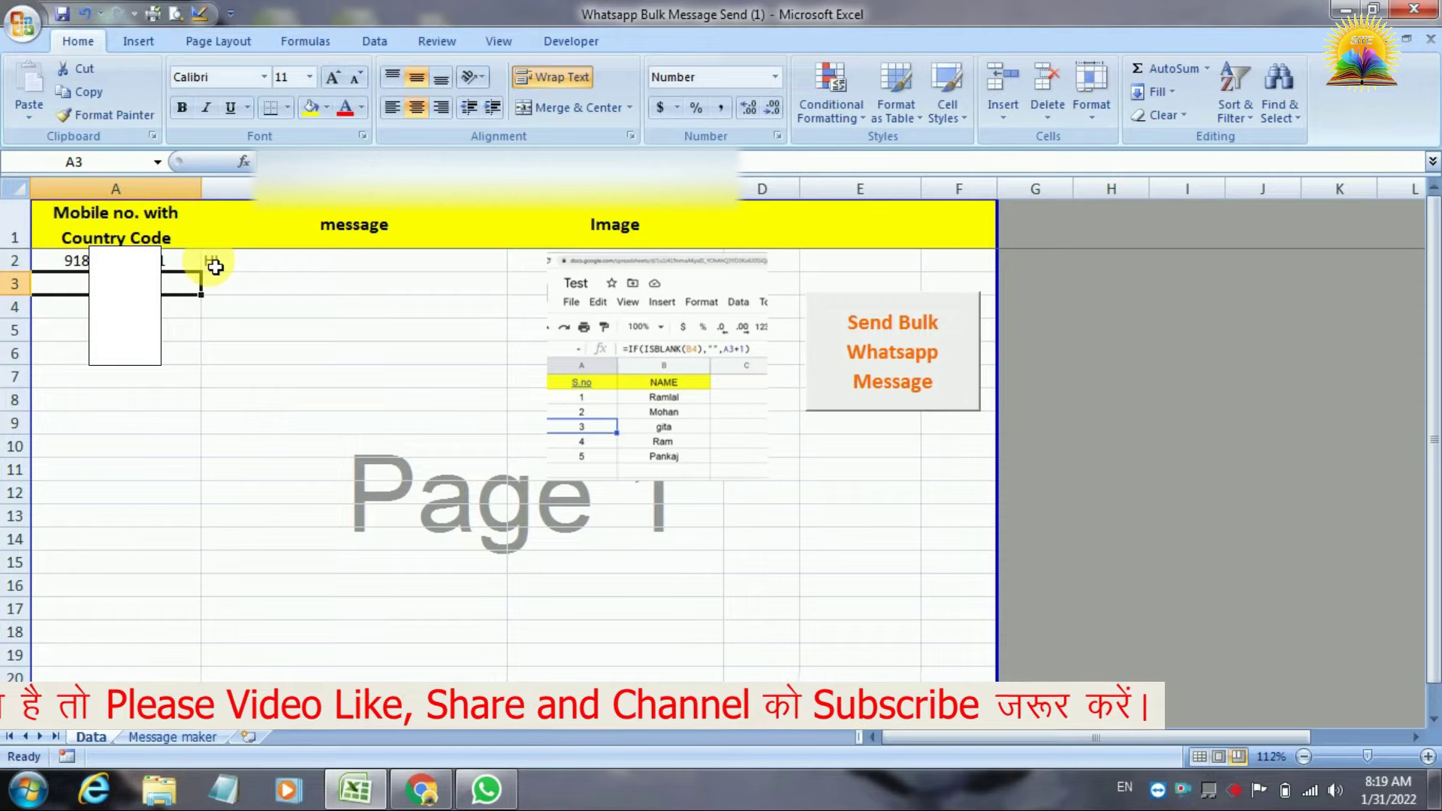
# Enter a second mobile number with country code in A3 and the message 'Welcome' in B3
pyautogui.write('919')
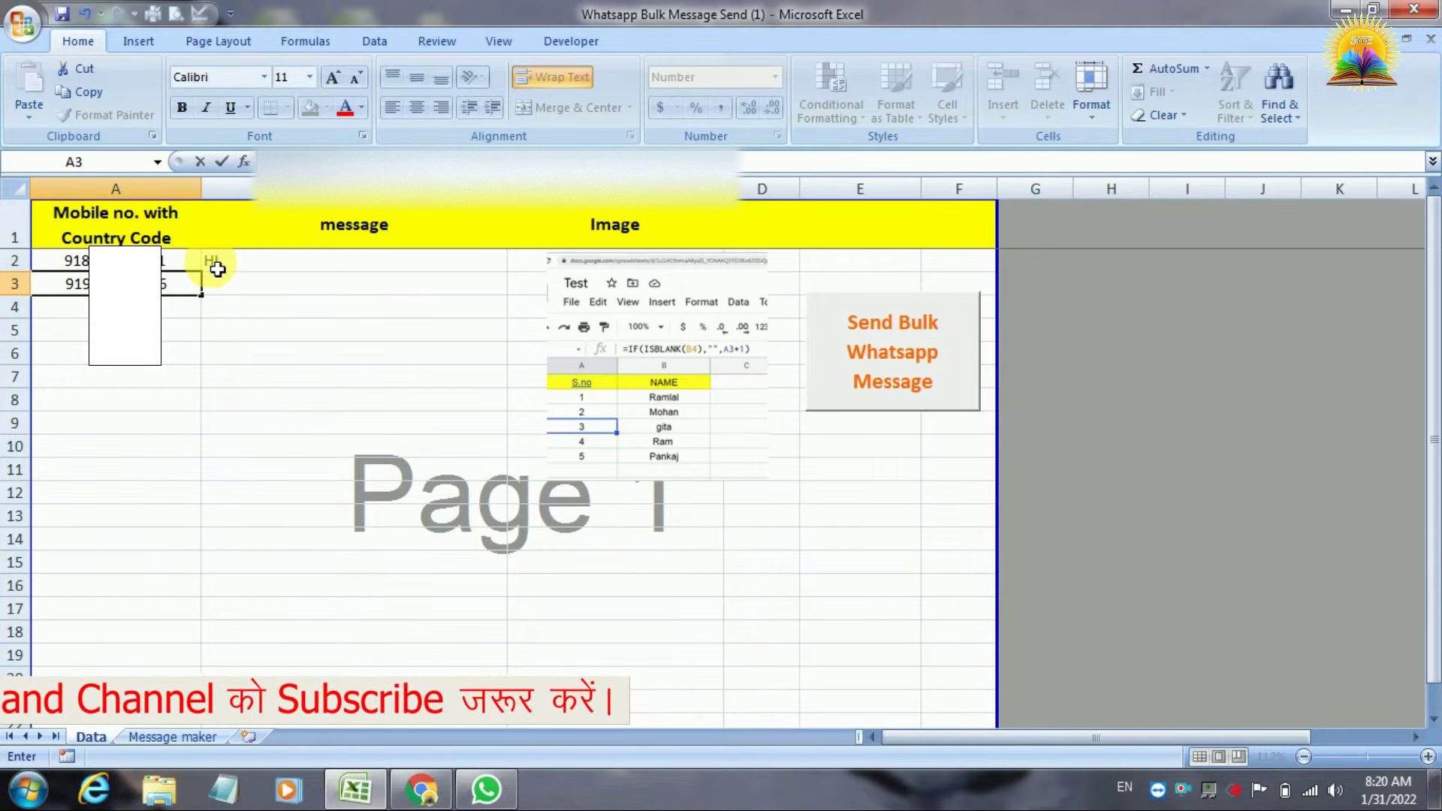
pyautogui.click(269, 402)
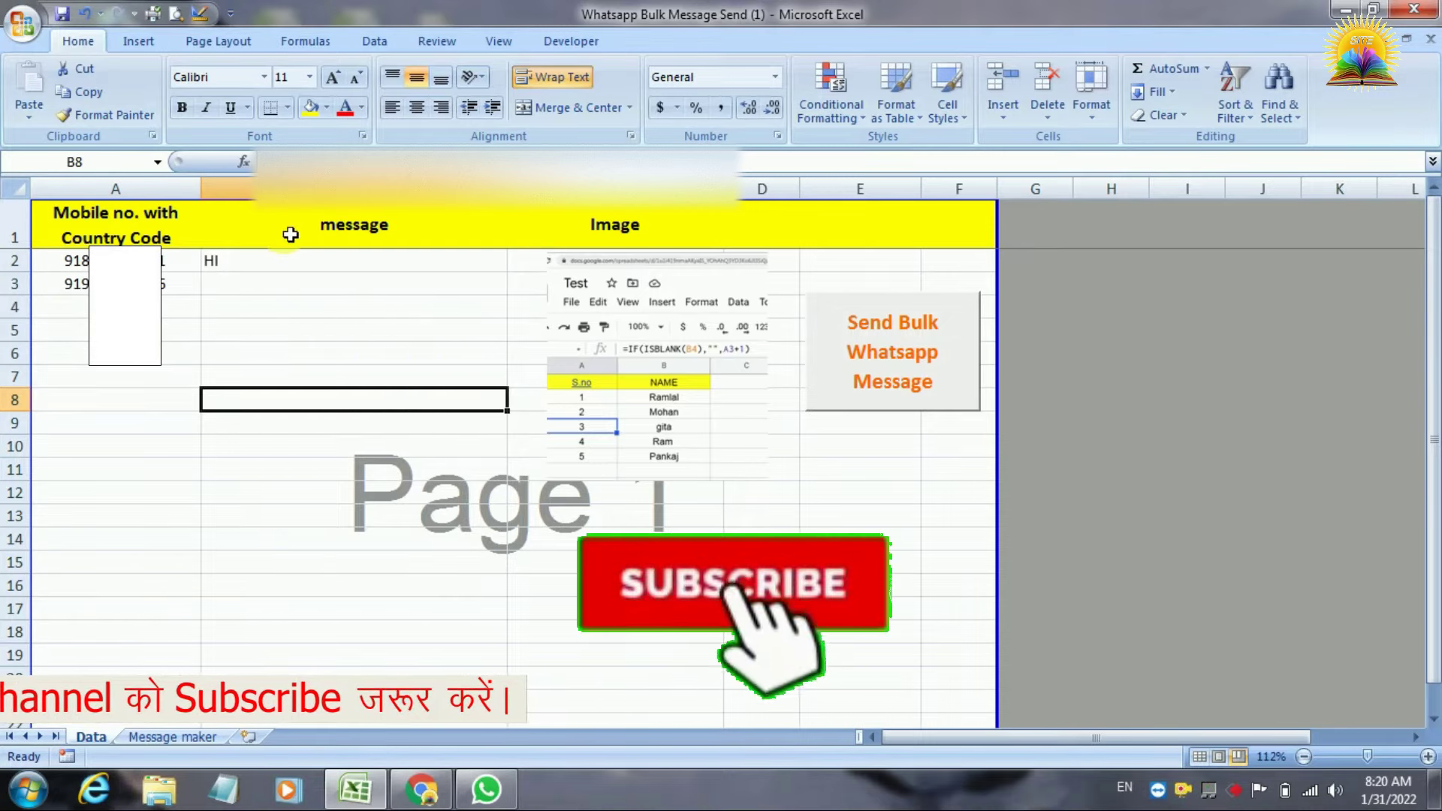
pyautogui.click(269, 291)
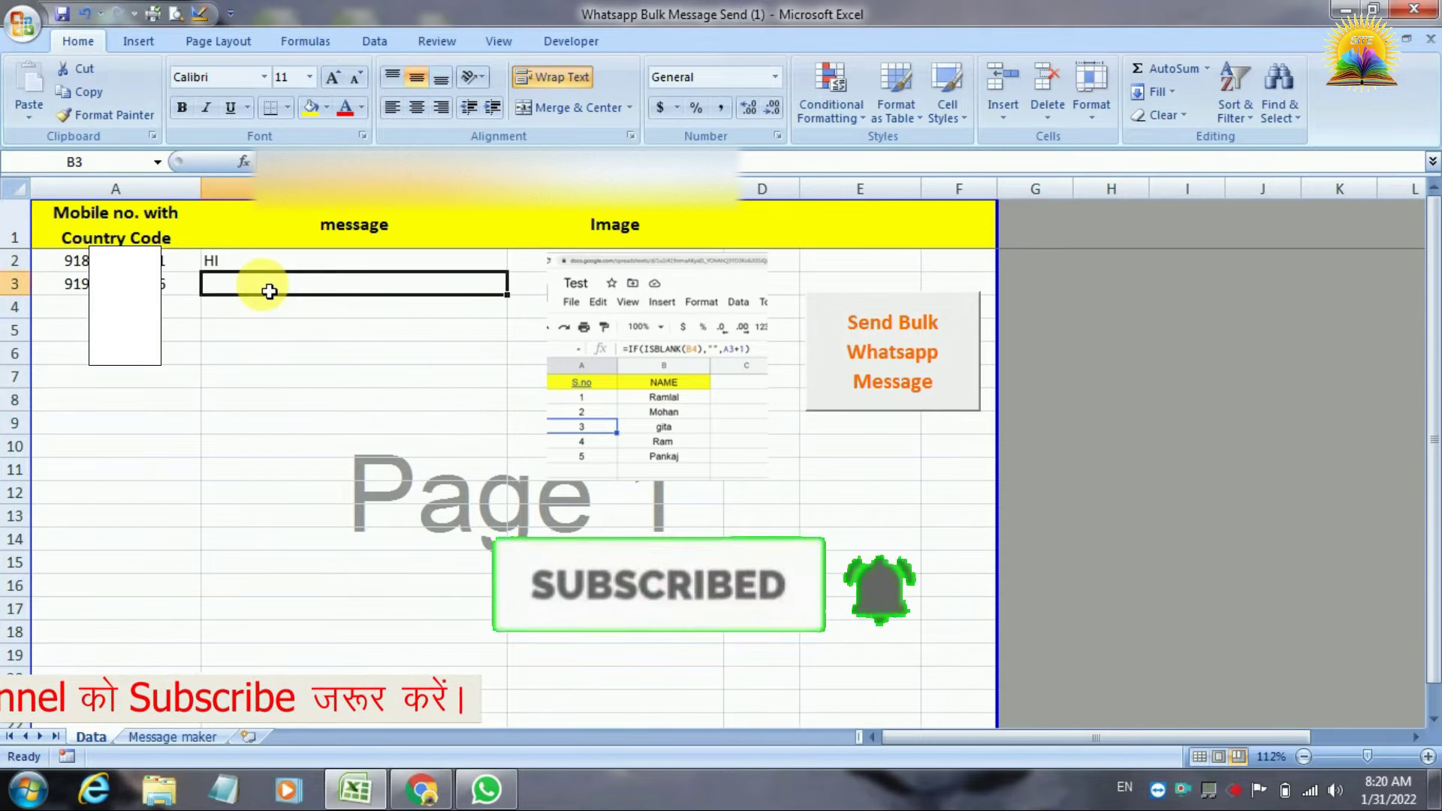
pyautogui.write('Welcome')
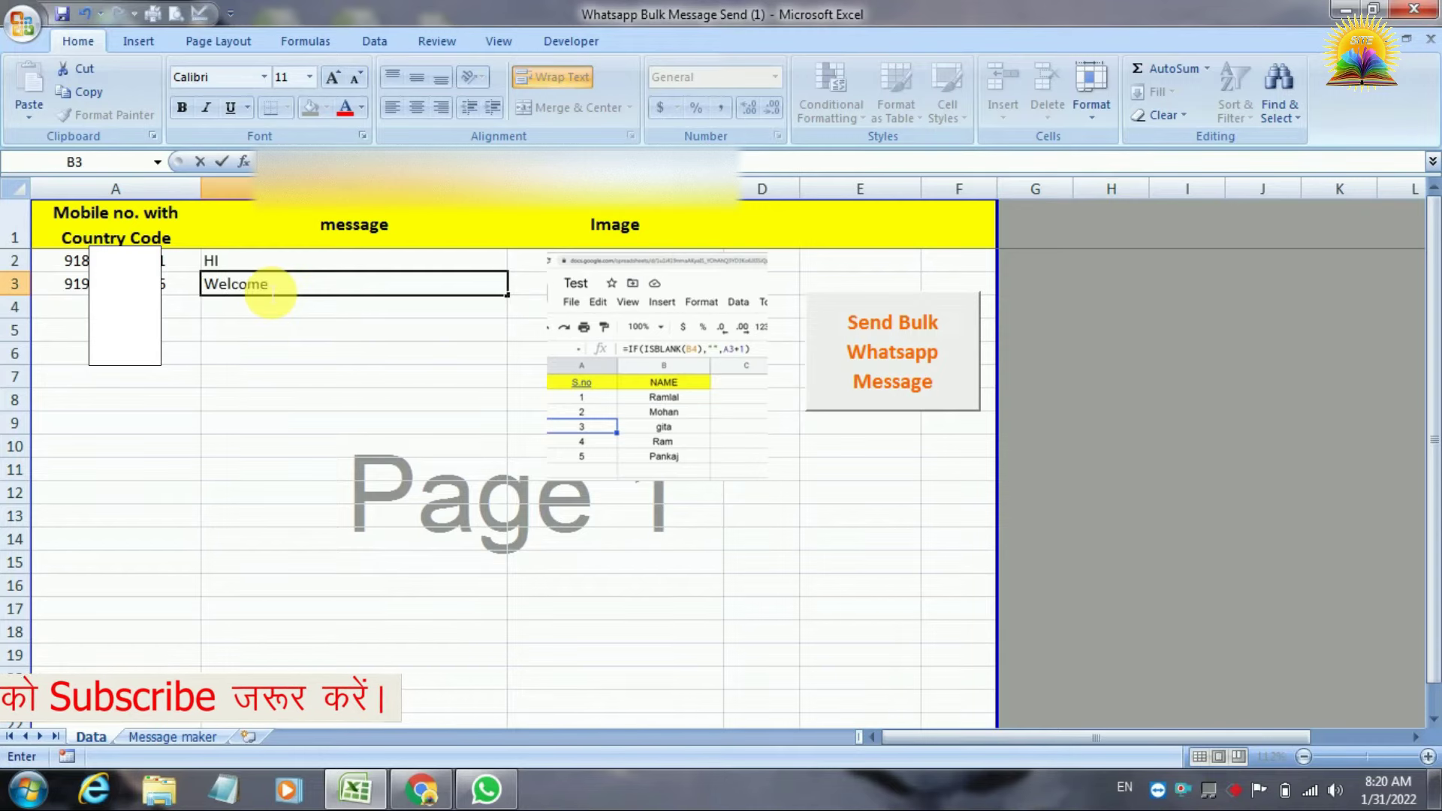
pyautogui.press('Return')
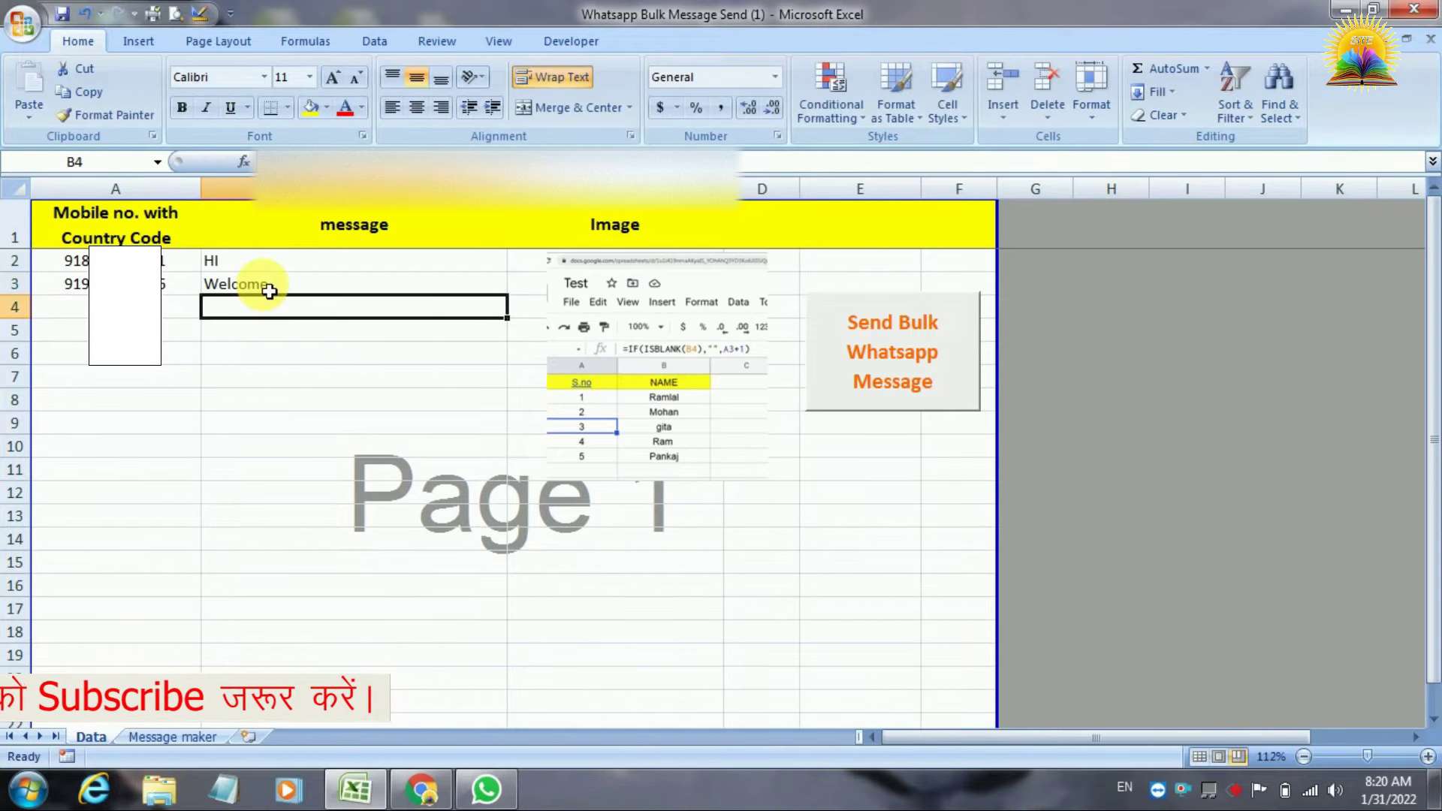
# Delete the old screenshot picture from the Image column
pyautogui.click(347, 426)
pyautogui.click(645, 351)
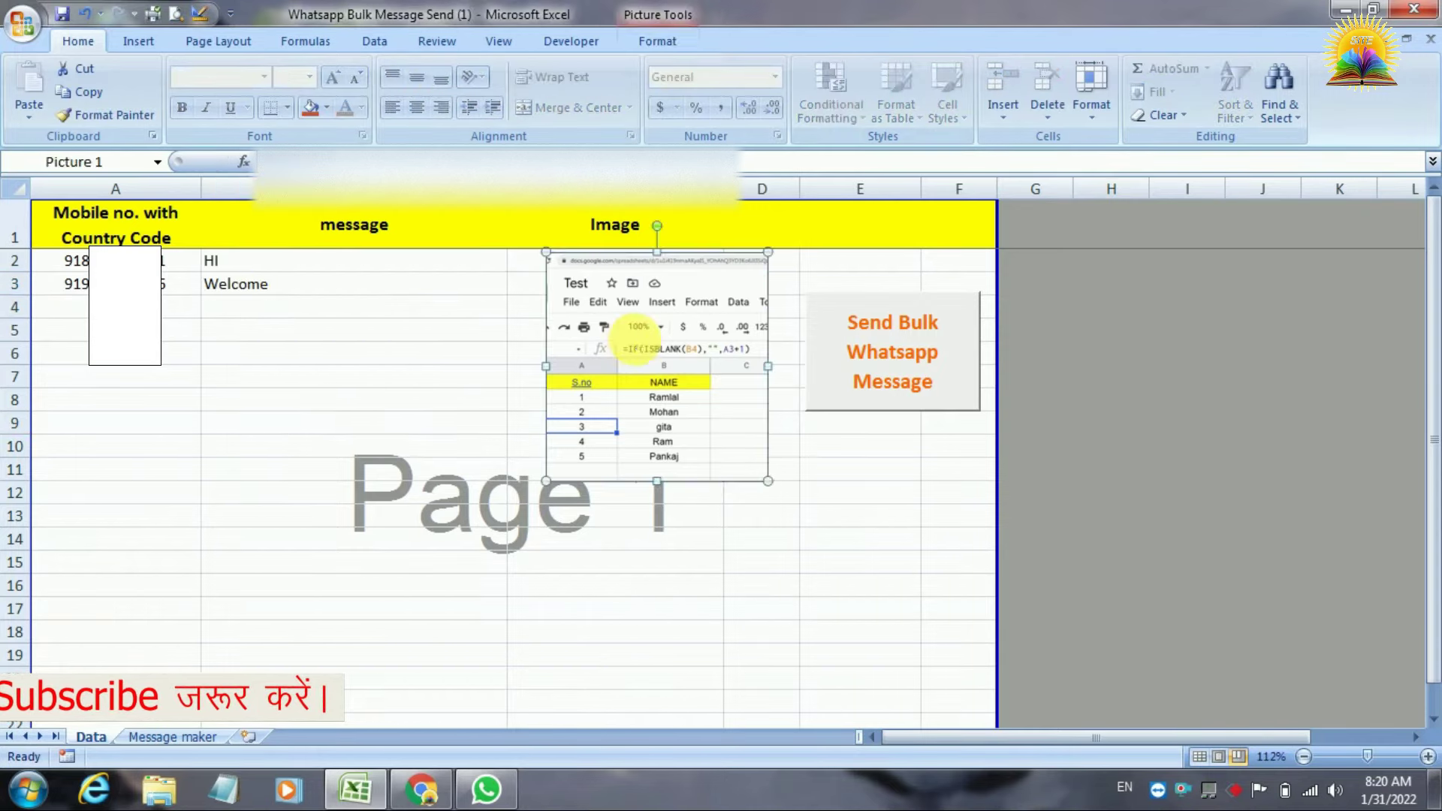
pyautogui.moveTo(635, 340); pyautogui.dragTo(655, 364)
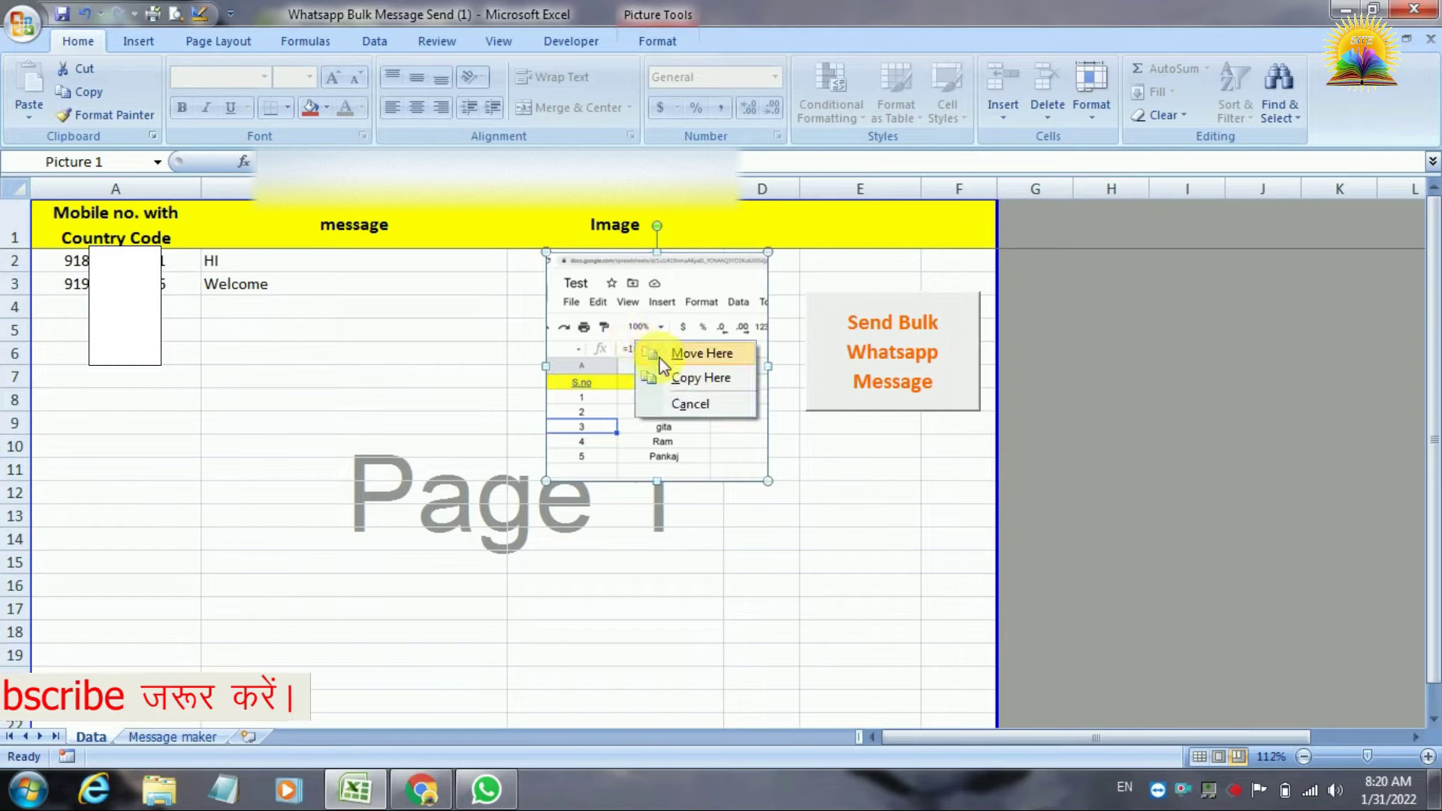
pyautogui.doubleClick(613, 331)
pyautogui.rightClick(613, 331)
pyautogui.click(629, 335)
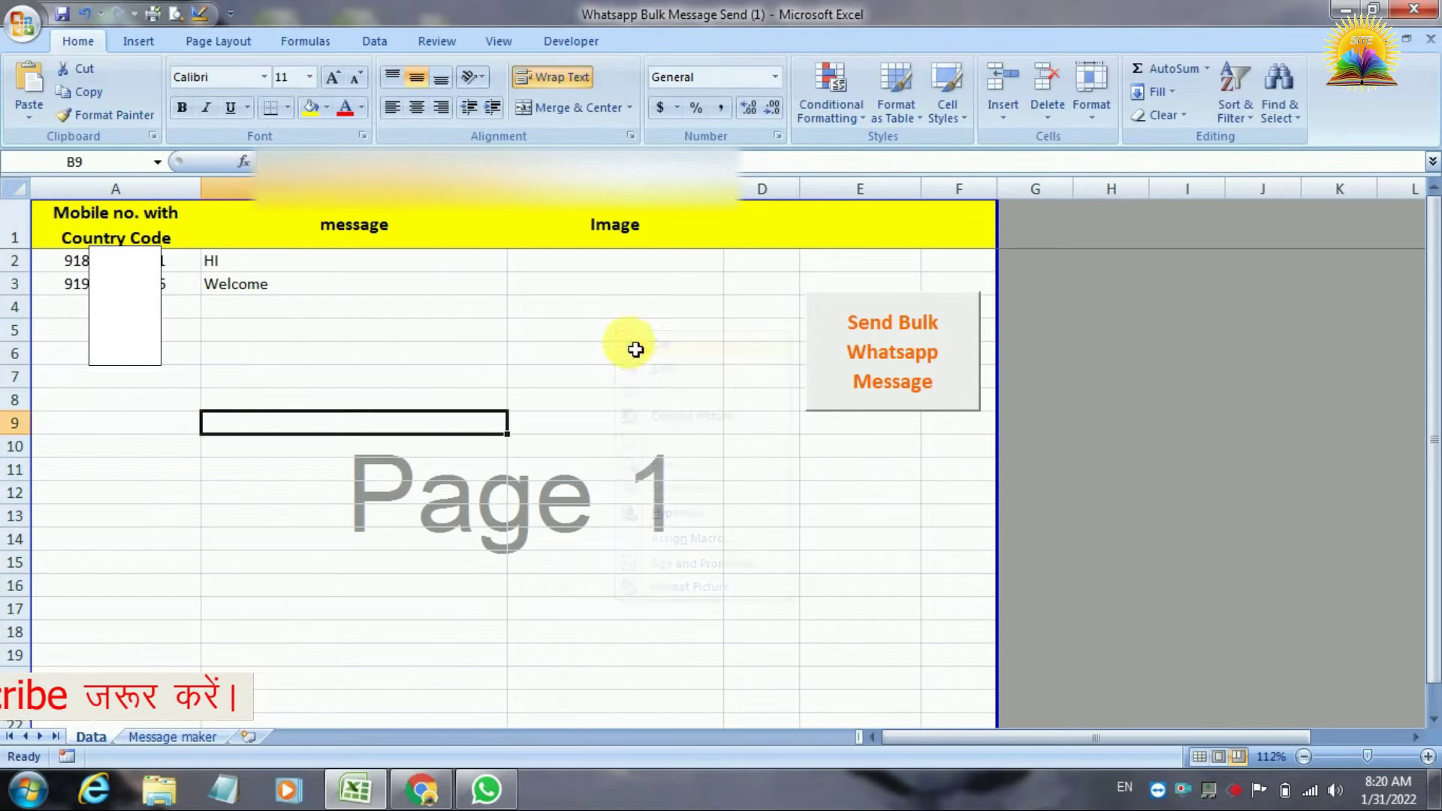
# Insert the 'su' picture from the Desktop and place it in column C near rows 4–6
pyautogui.click(137, 40)
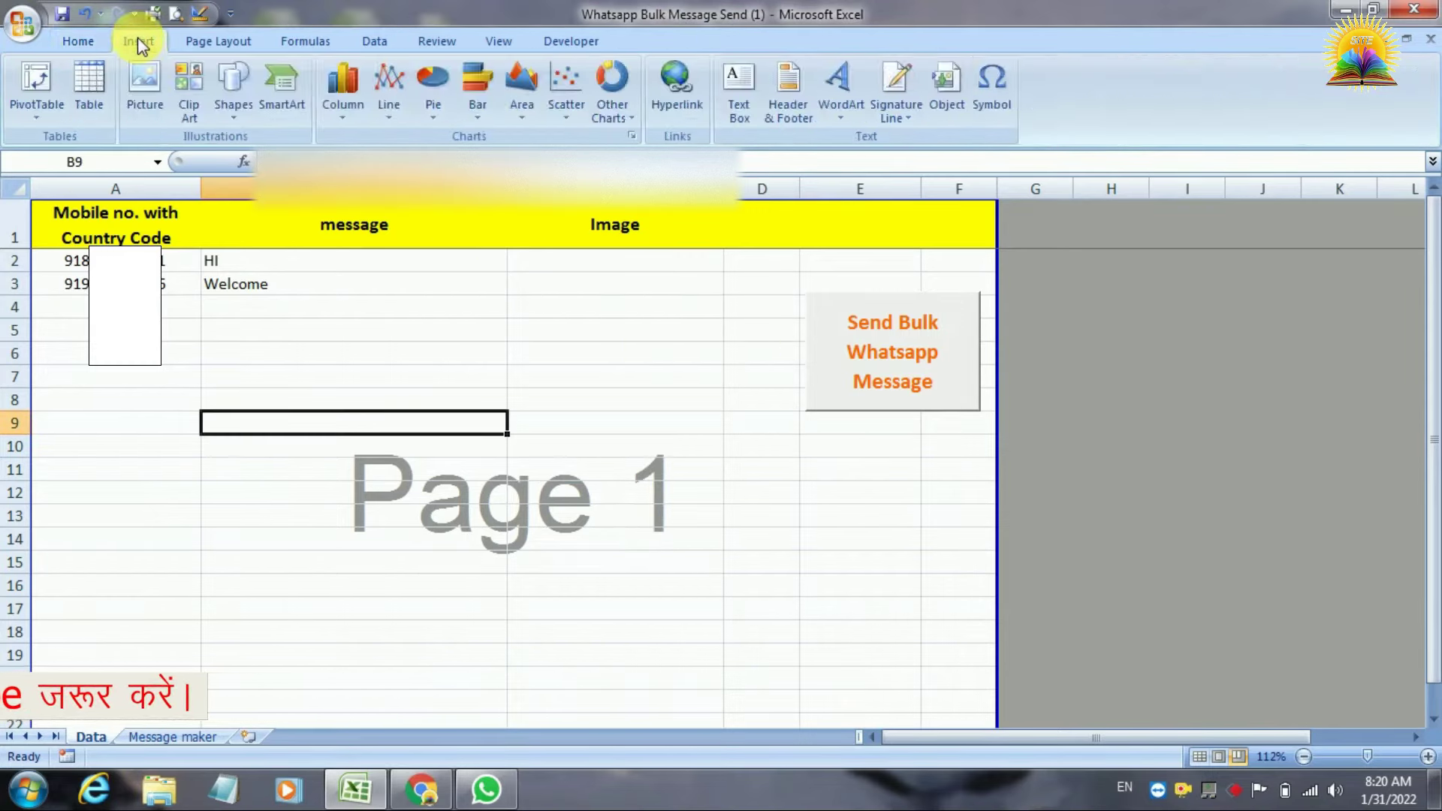
pyautogui.click(152, 78)
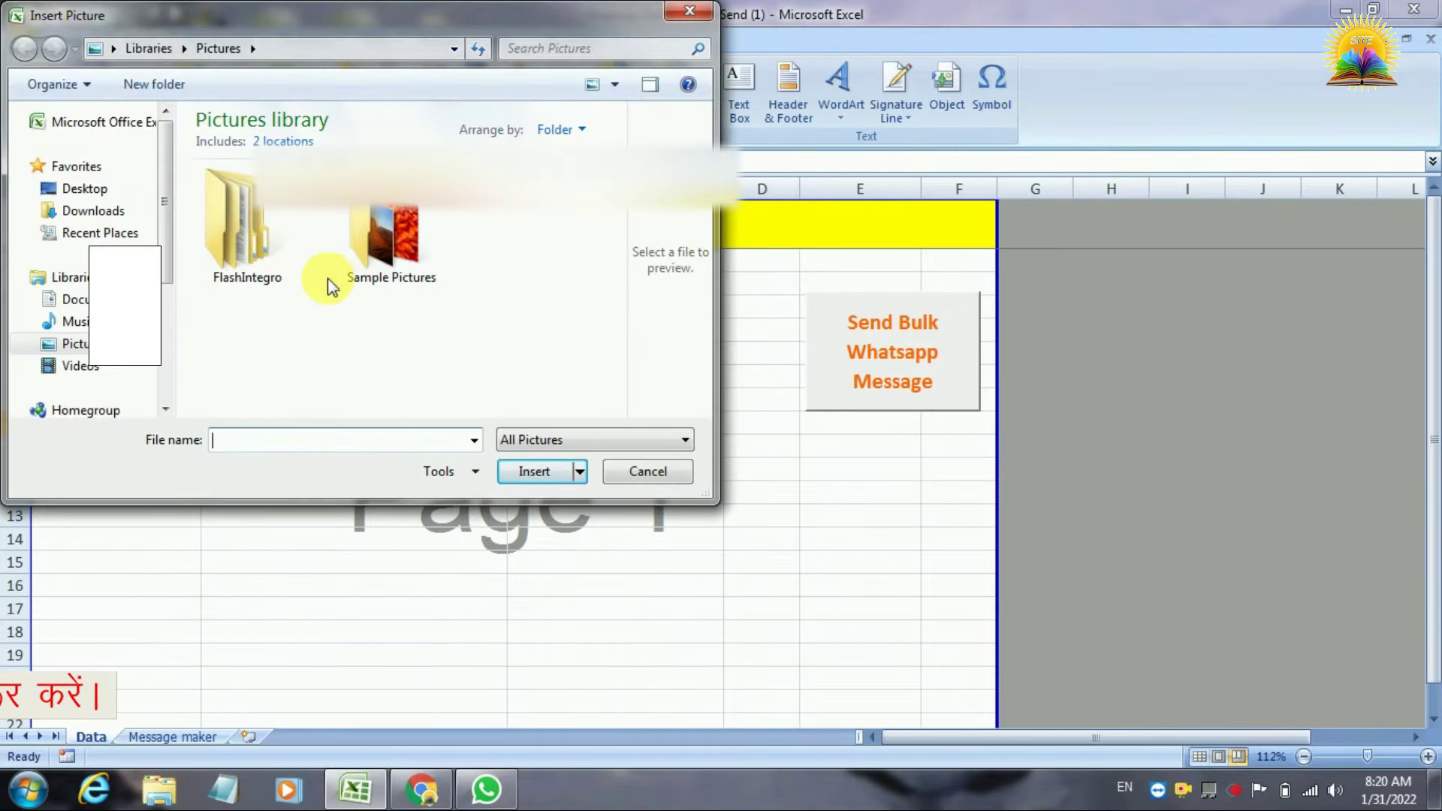
pyautogui.click(111, 197)
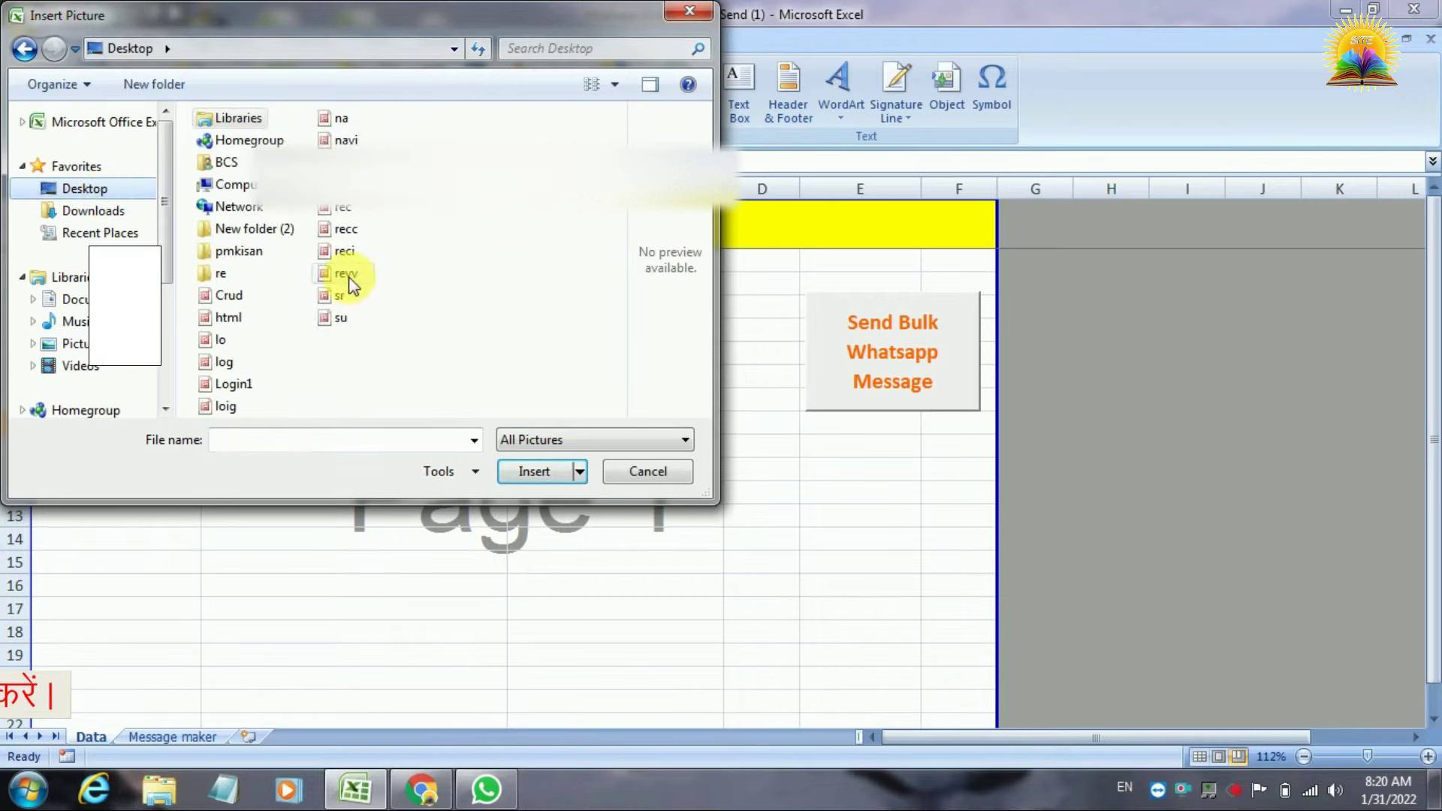
pyautogui.click(342, 318)
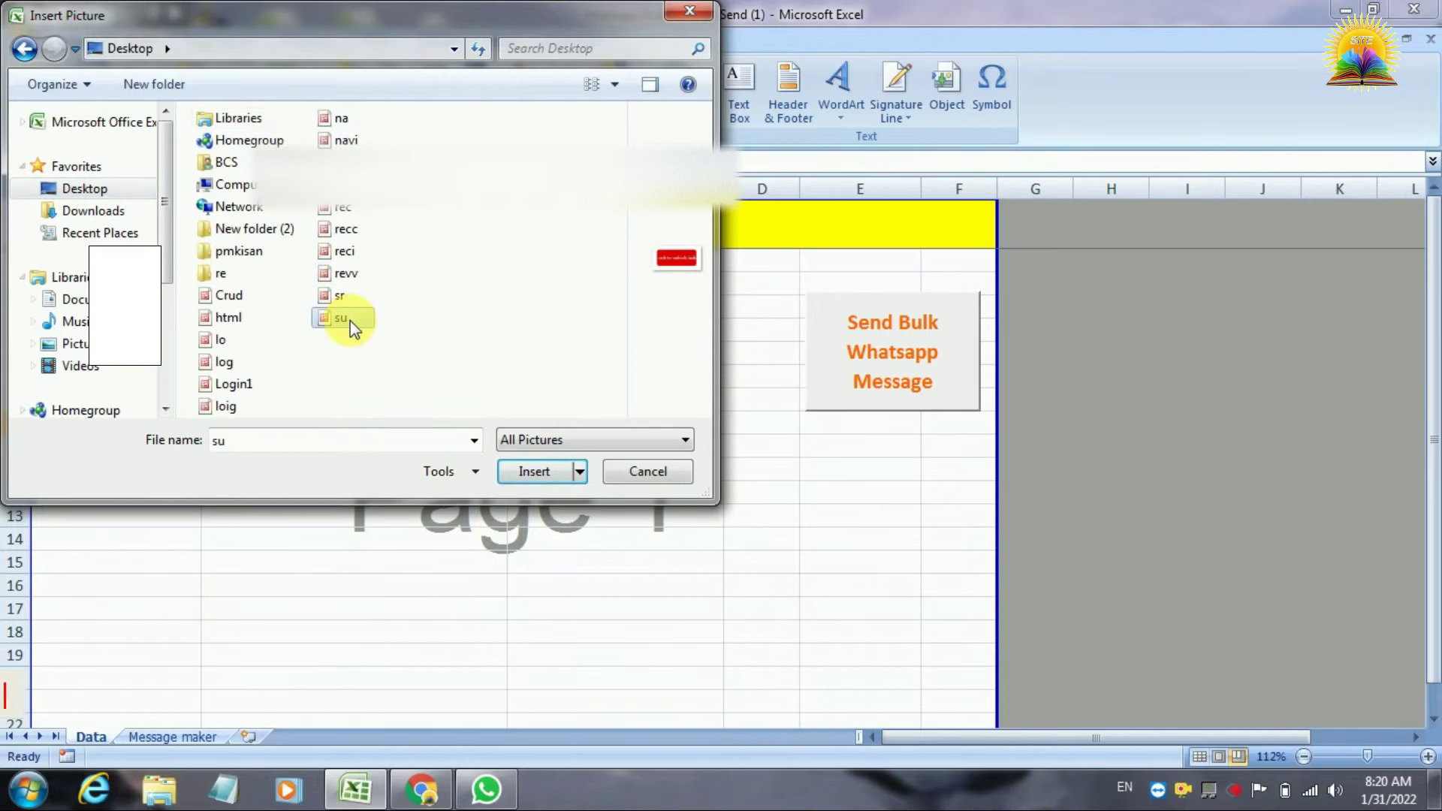
pyautogui.click(529, 473)
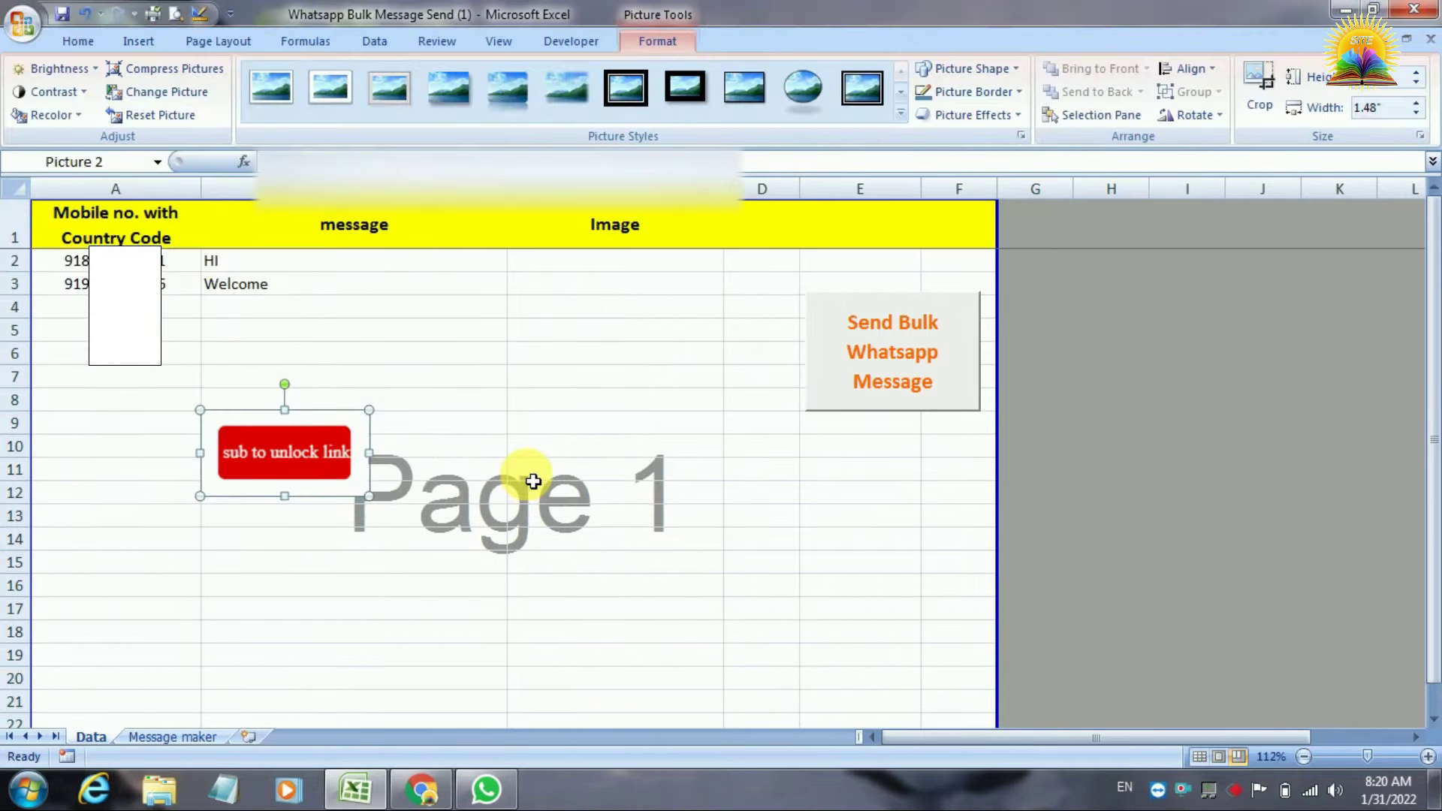
pyautogui.moveTo(361, 473)
pyautogui.mouseDown()
pyautogui.moveTo(575, 387)
pyautogui.moveTo(644, 338)
pyautogui.mouseUp()
pyautogui.click(737, 534)
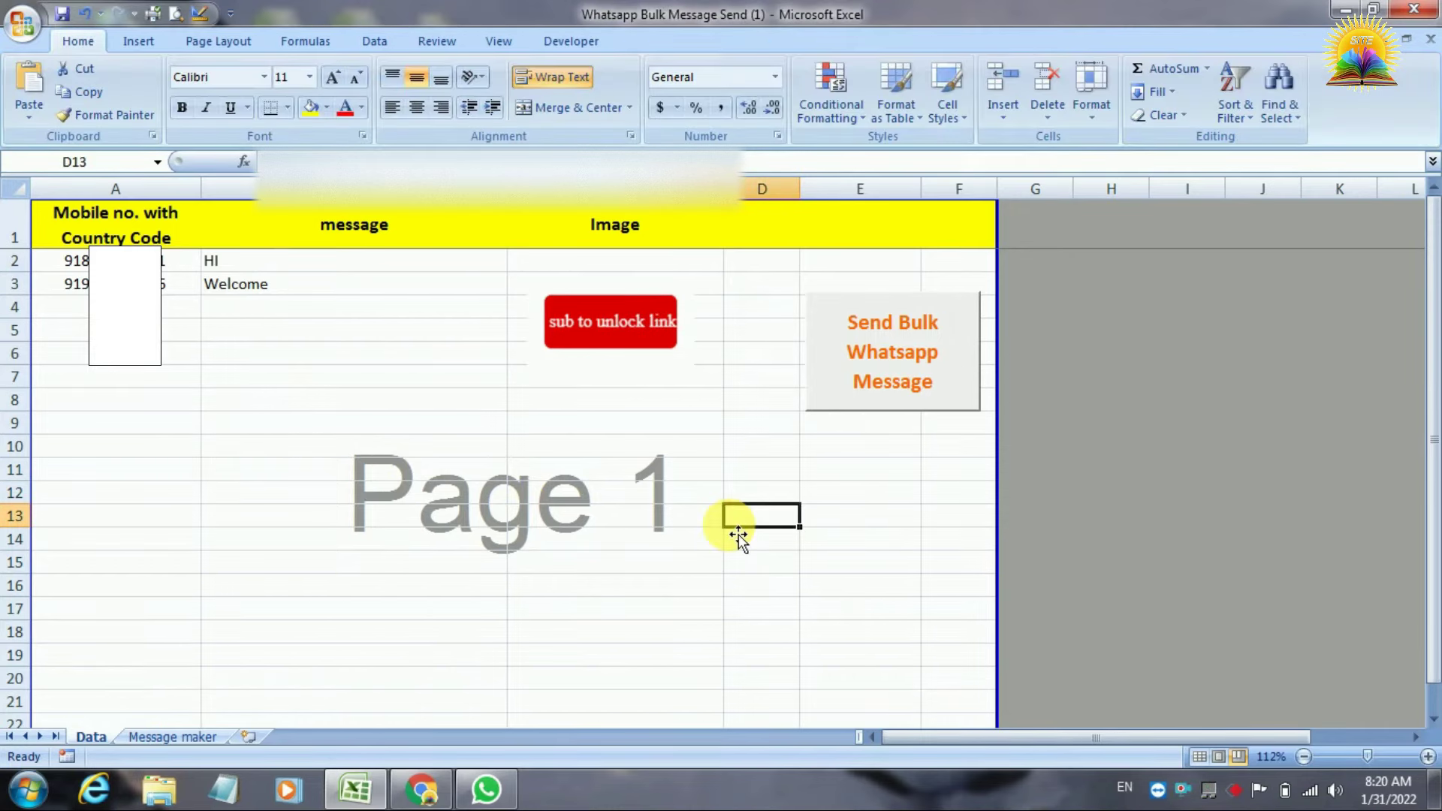
pyautogui.click(1344, 10)
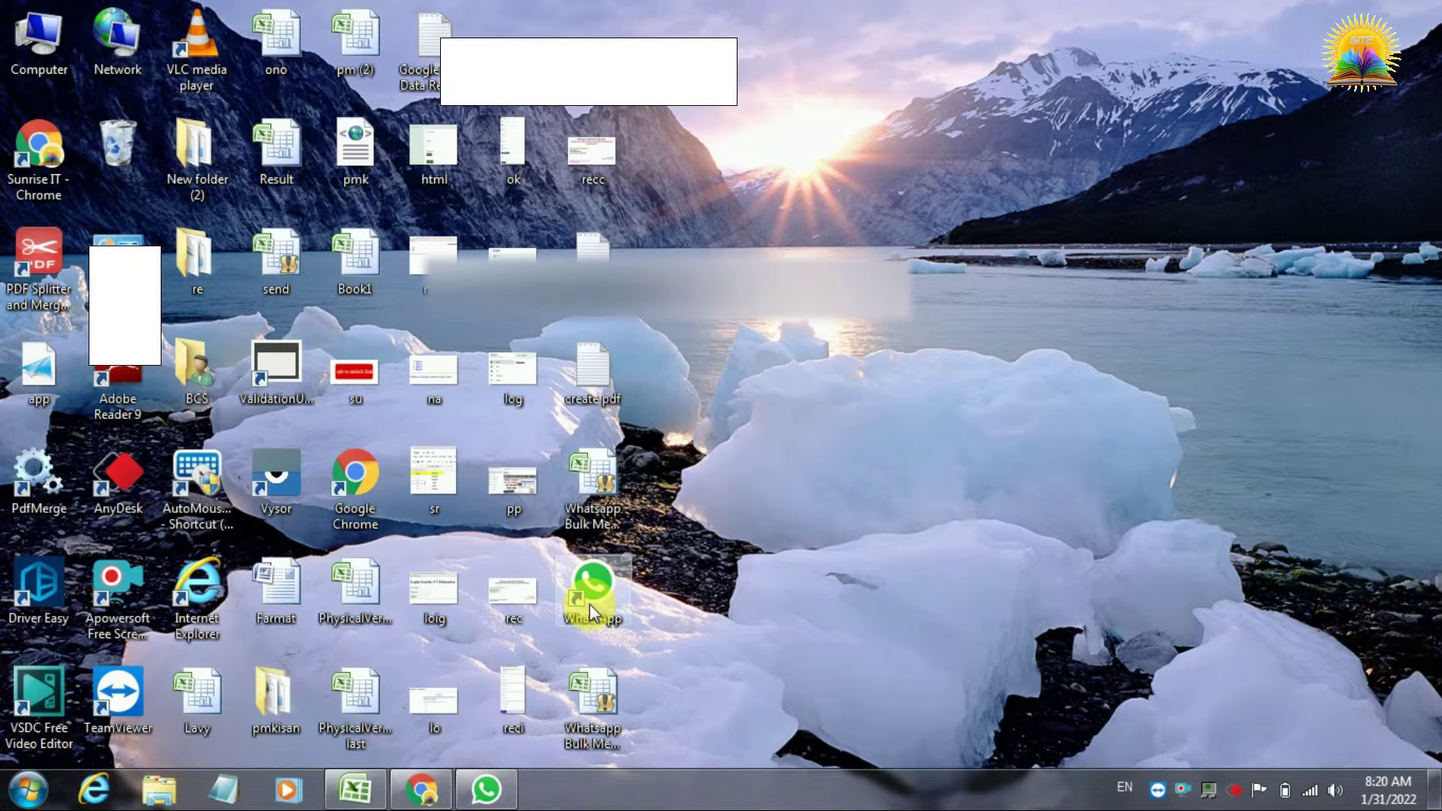
# Check the WhatsApp chat, then move the red picture slightly higher in column C
pyautogui.click(490, 801)
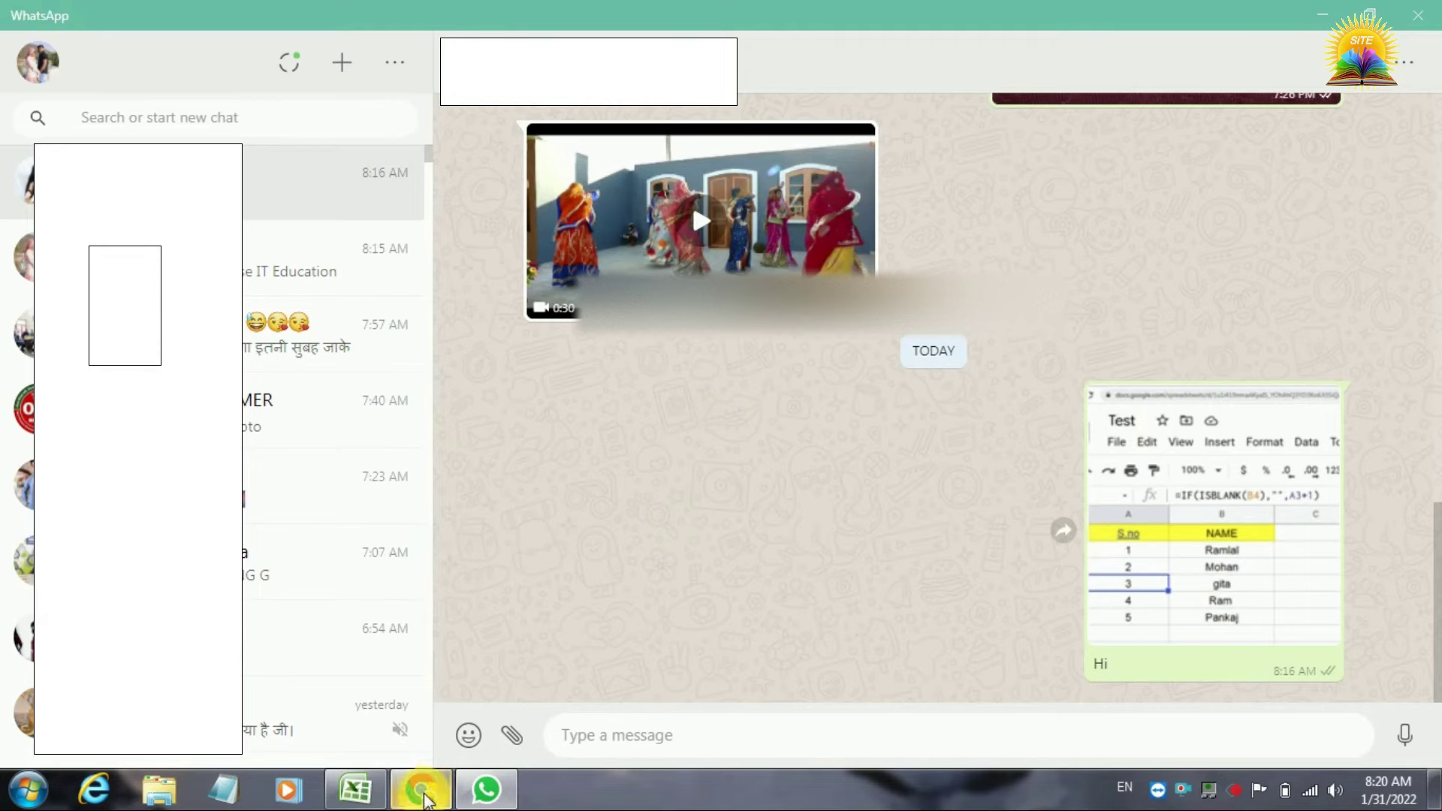
pyautogui.click(355, 788)
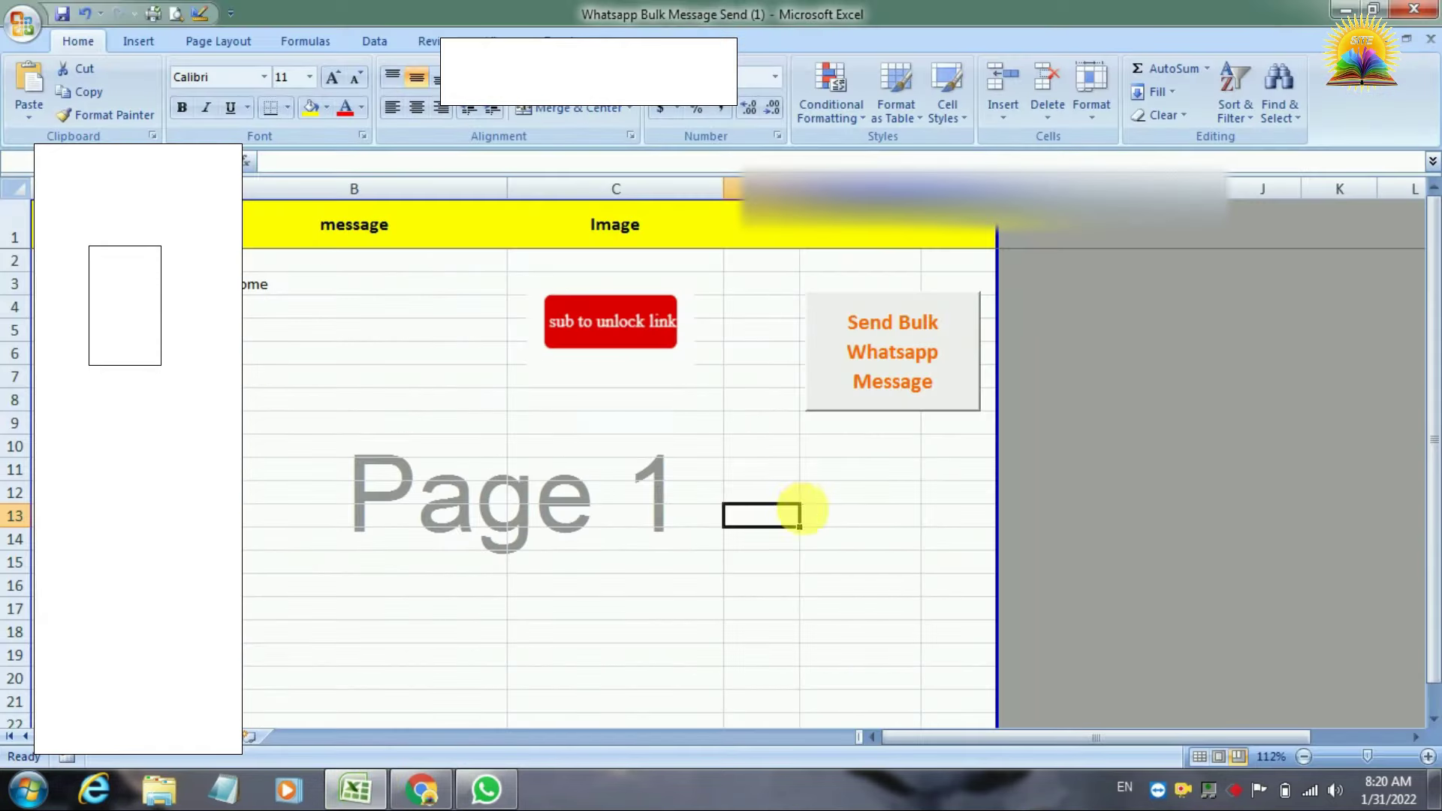
pyautogui.click(860, 517)
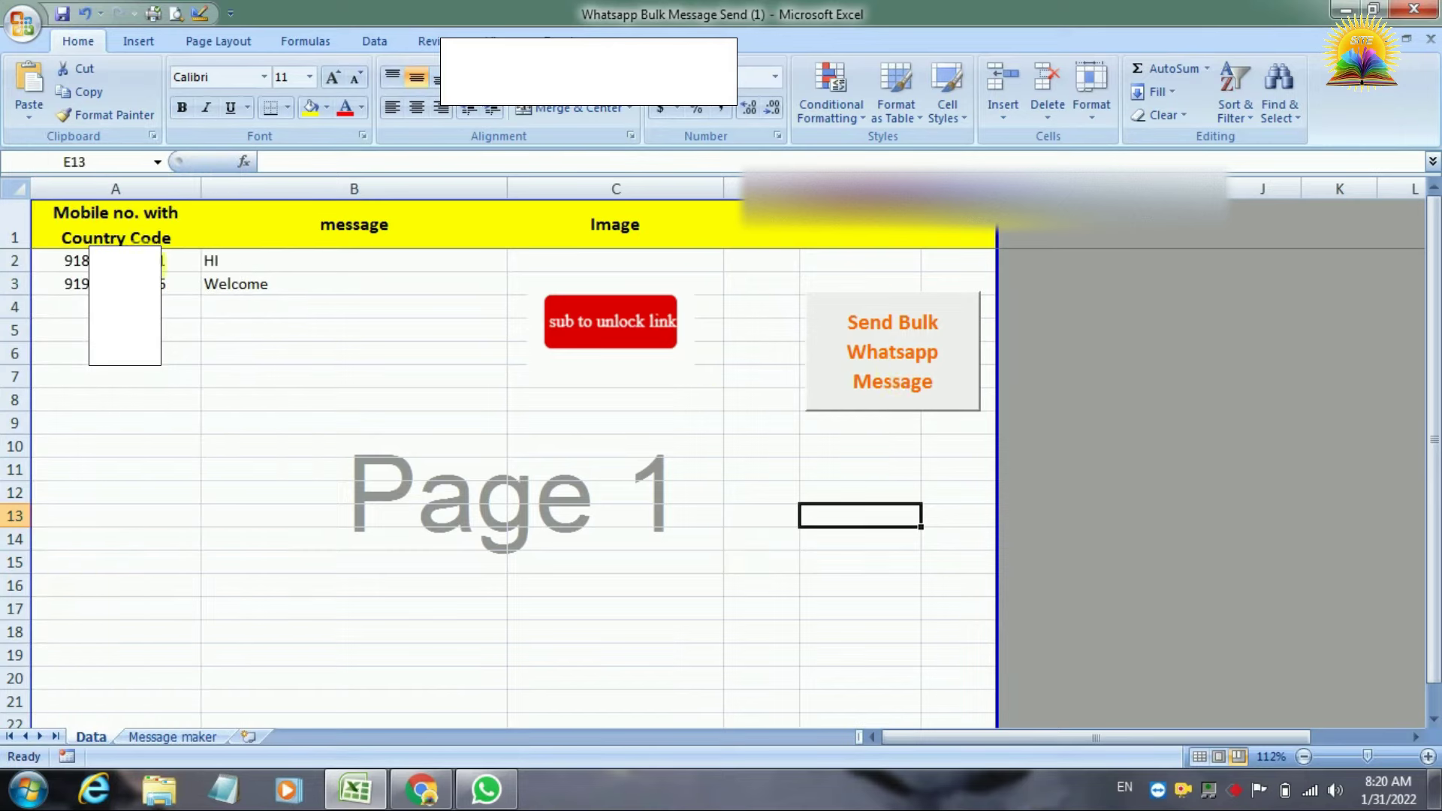
pyautogui.click(609, 335)
pyautogui.moveTo(609, 335); pyautogui.dragTo(611, 310)
pyautogui.click(723, 444)
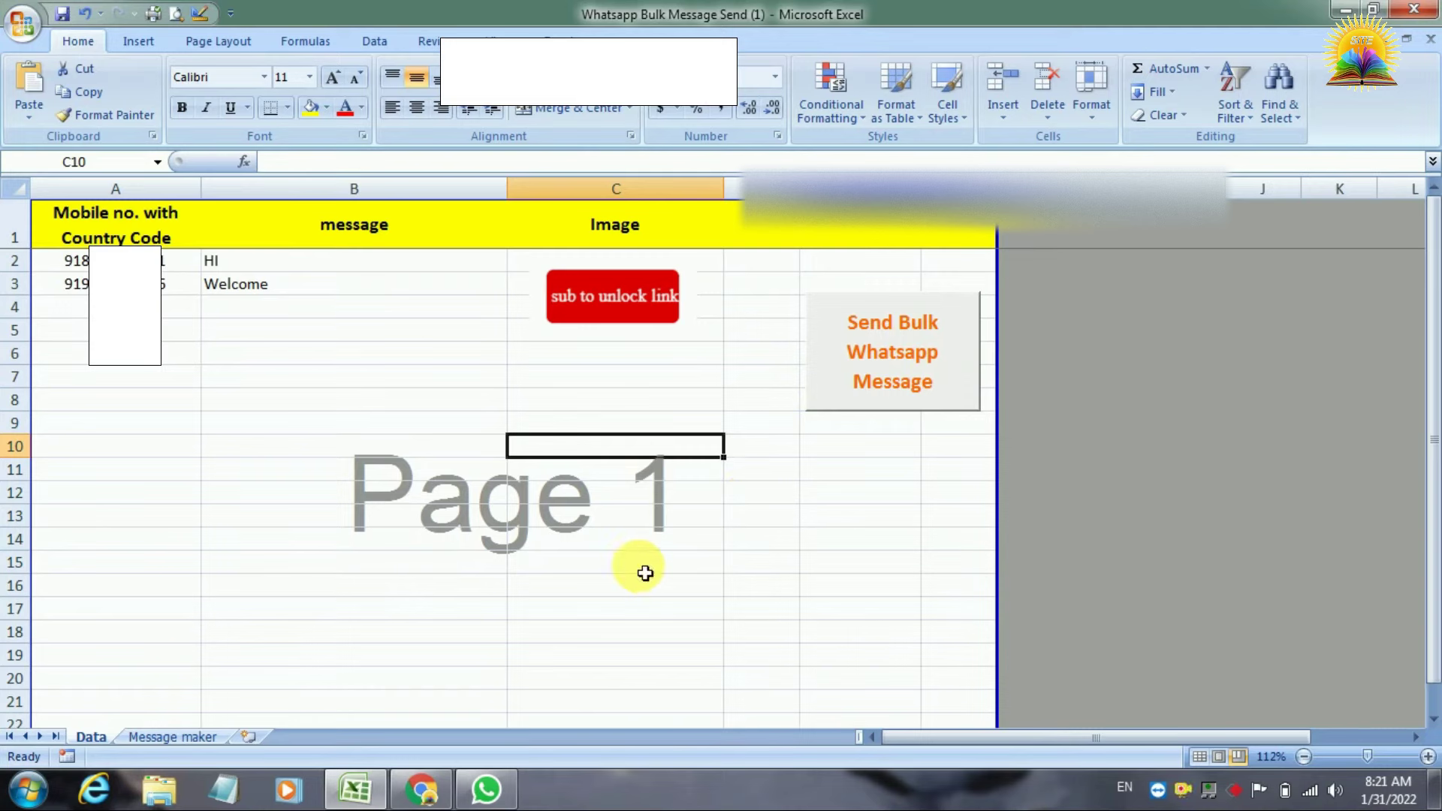
# Look at WhatsApp once more and return to the Excel workbook
pyautogui.click(751, 563)
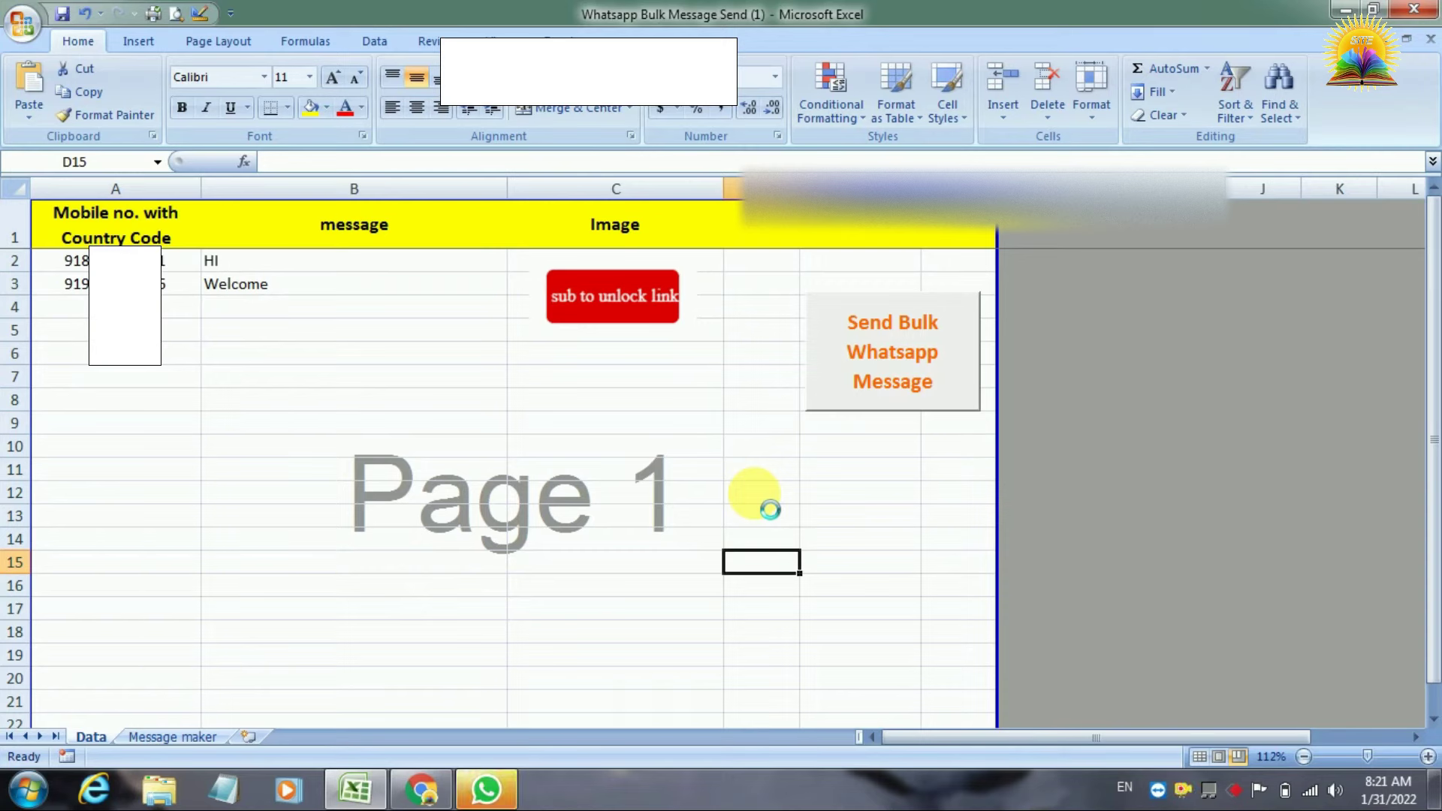
pyautogui.click(497, 794)
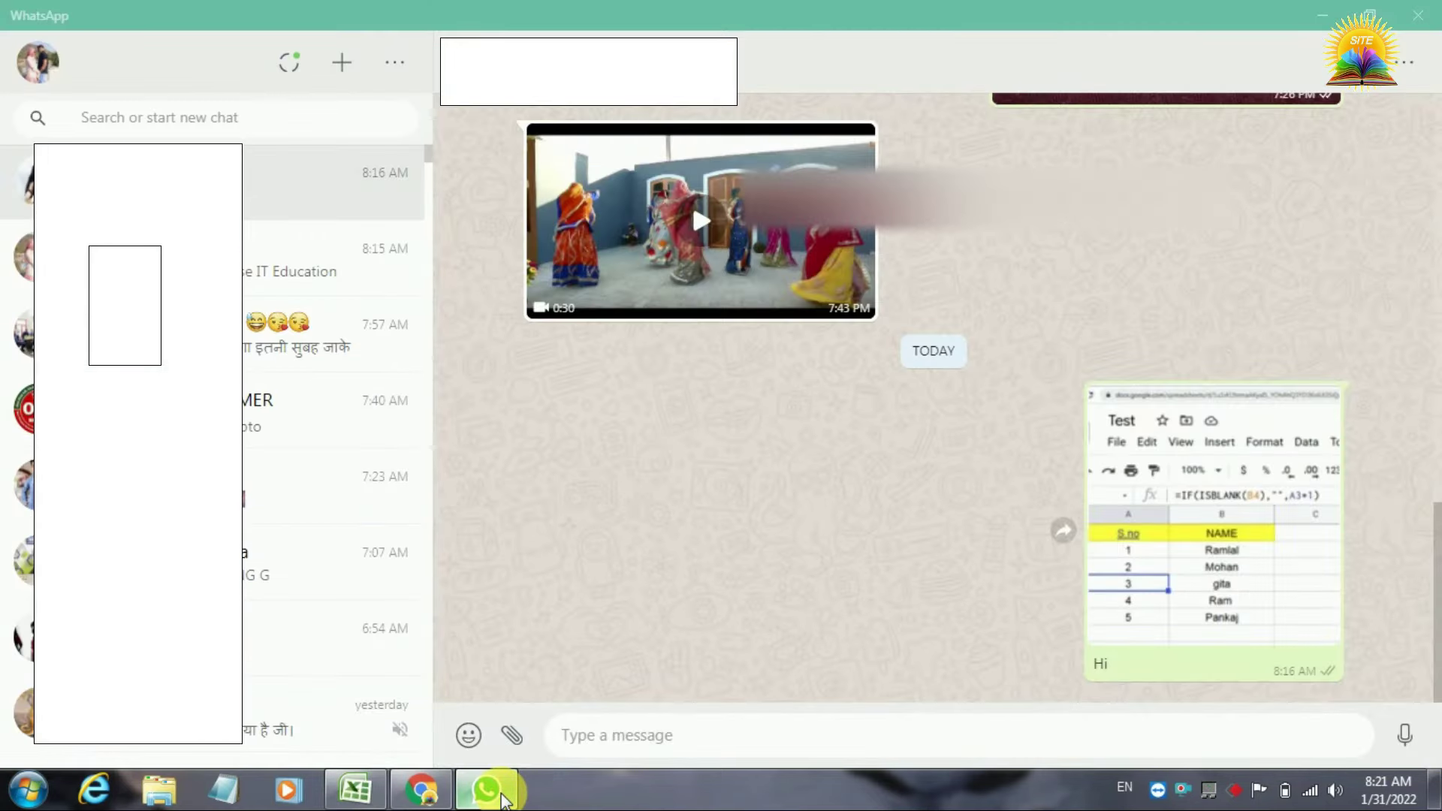
pyautogui.click(501, 796)
pyautogui.press('Down')
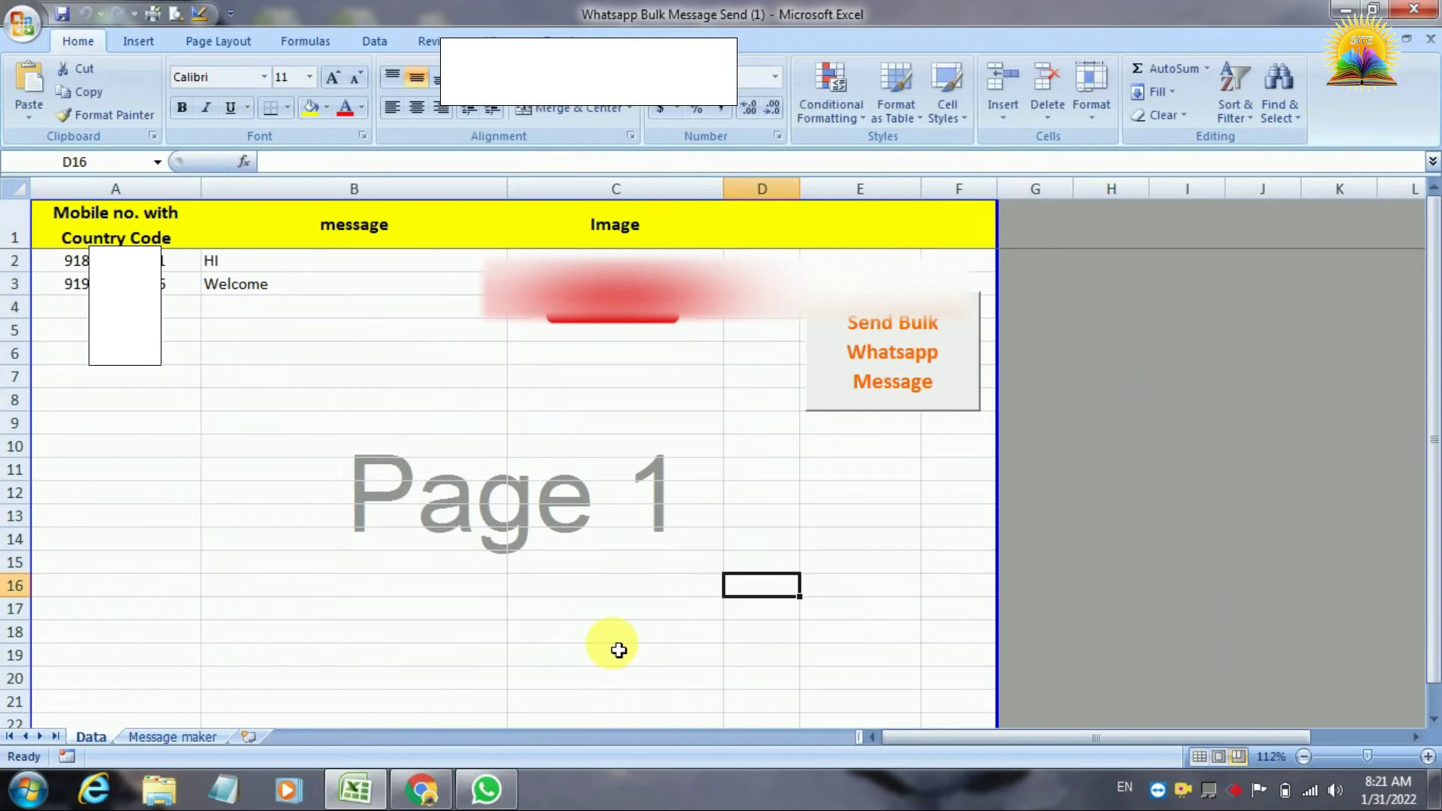
pyautogui.click(680, 565)
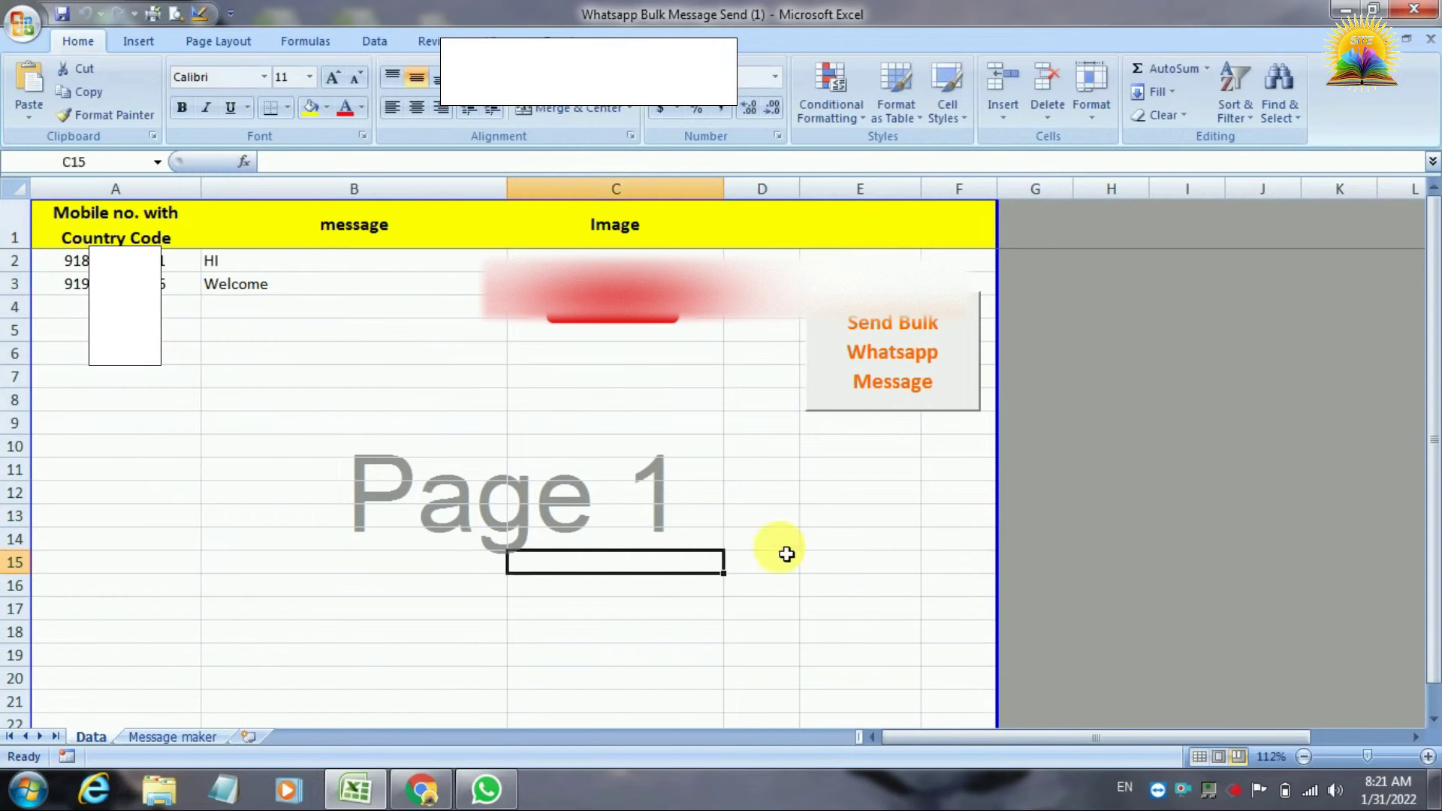
pyautogui.click(819, 566)
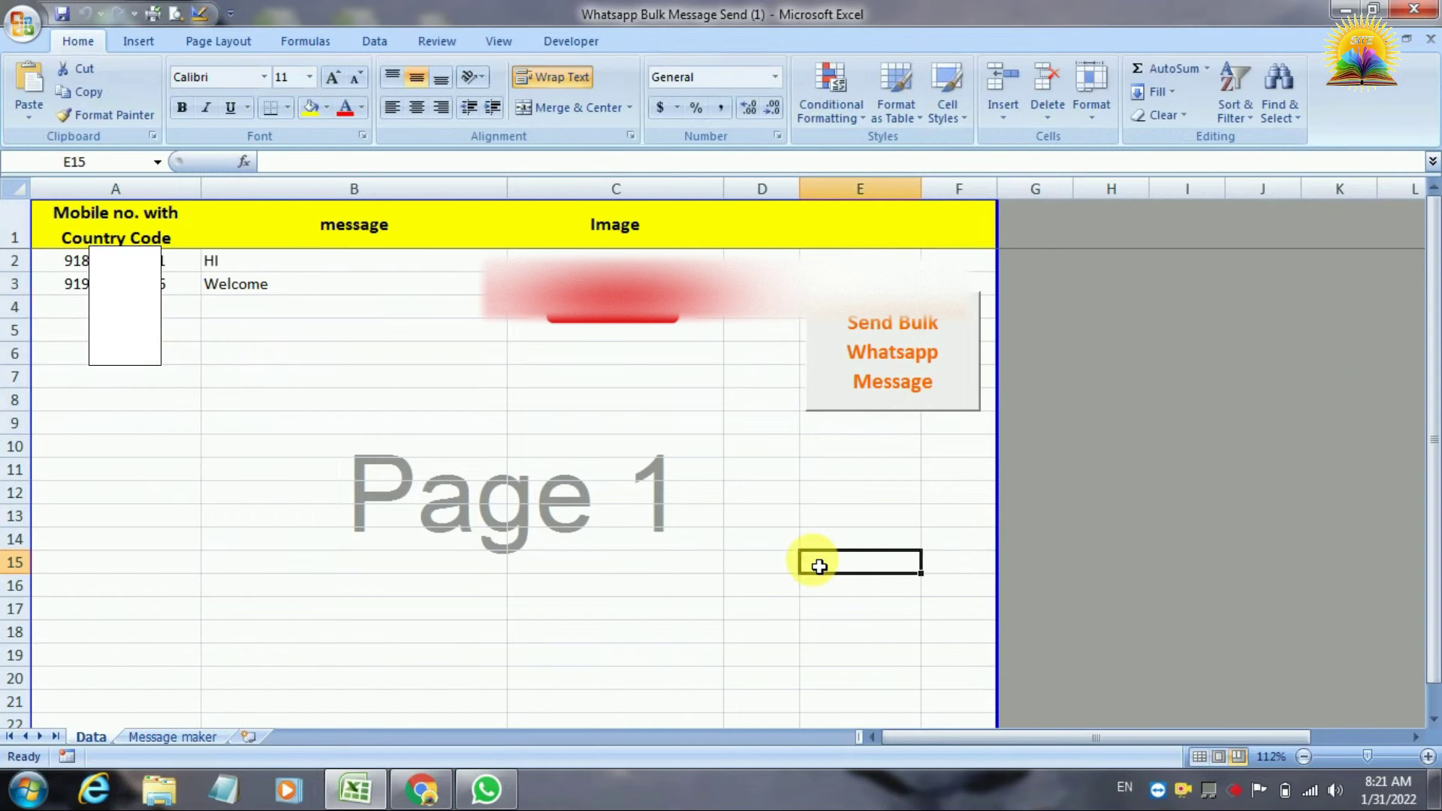
# Save and close Whatsapp Bulk Message Send (1), reopen it from the Desktop and enable macros
pyautogui.click(1426, 9)
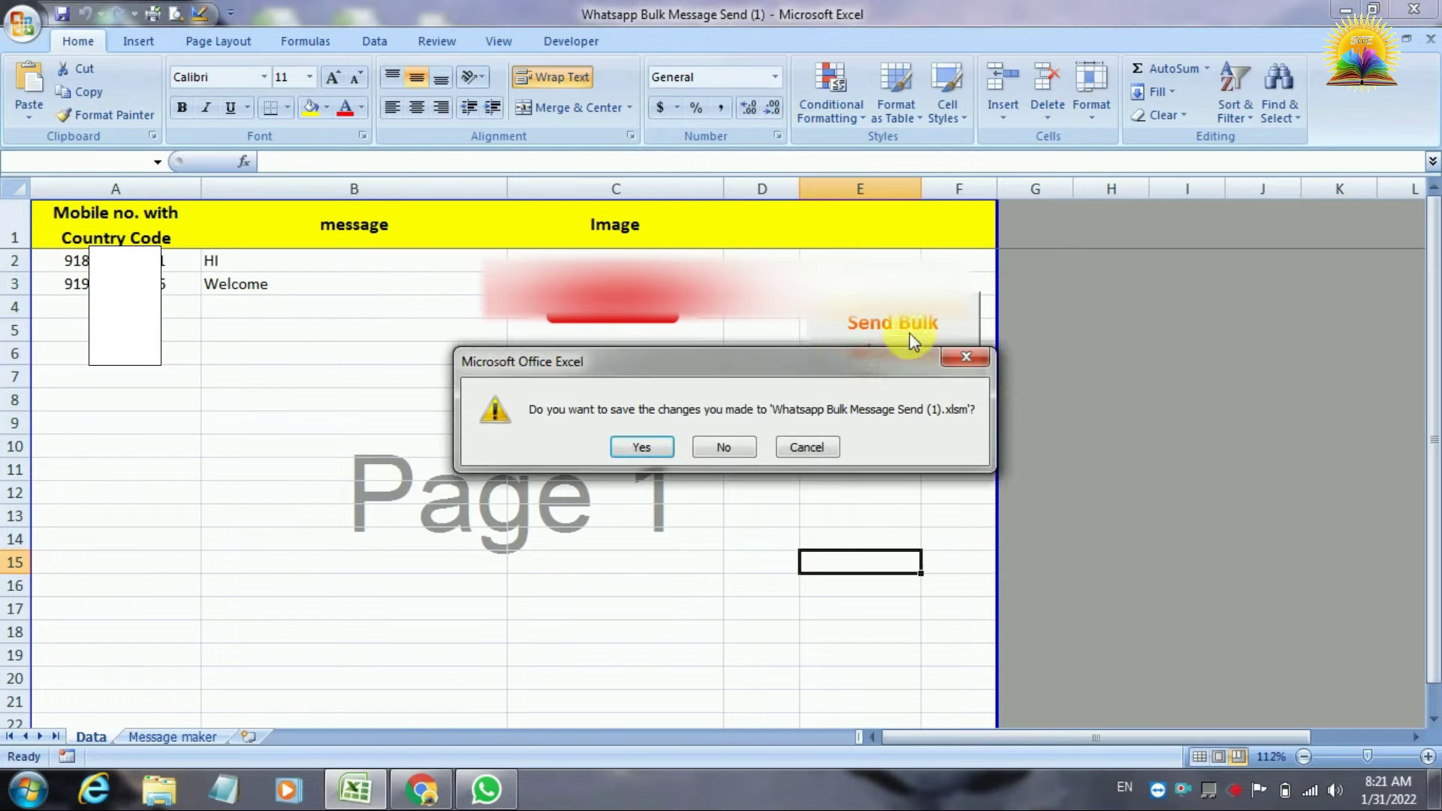
pyautogui.click(648, 448)
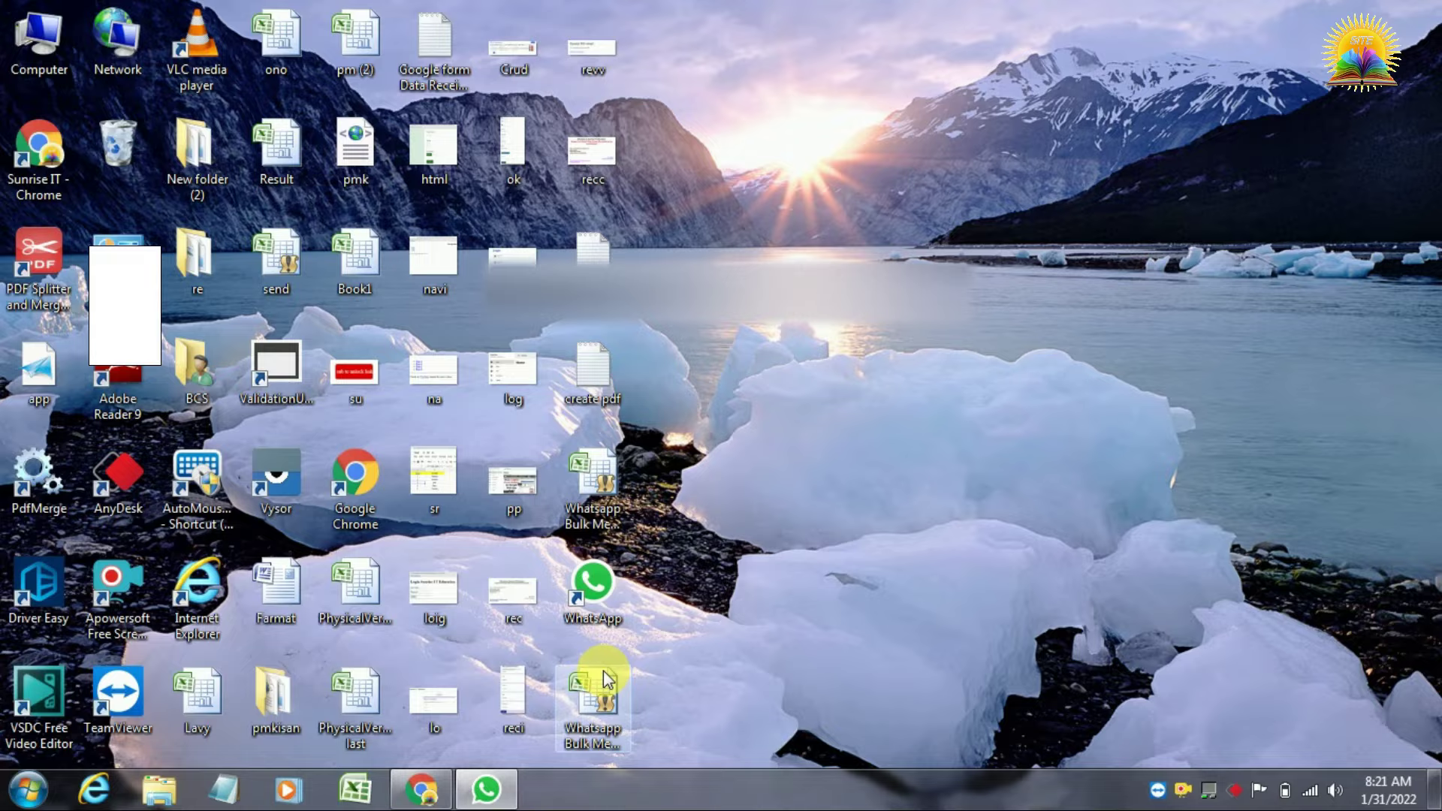
pyautogui.doubleClick(593, 698)
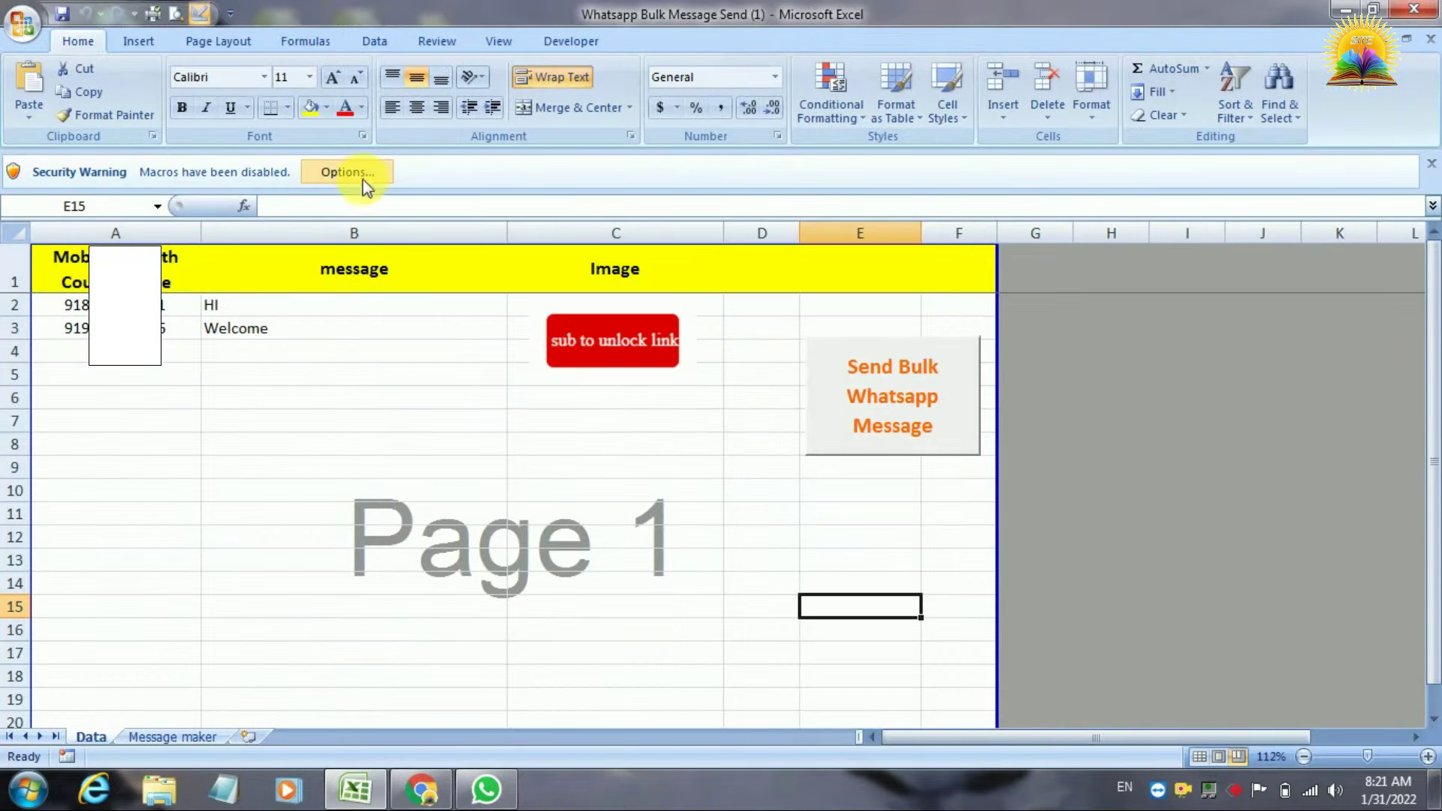
pyautogui.click(353, 173)
pyautogui.click(541, 425)
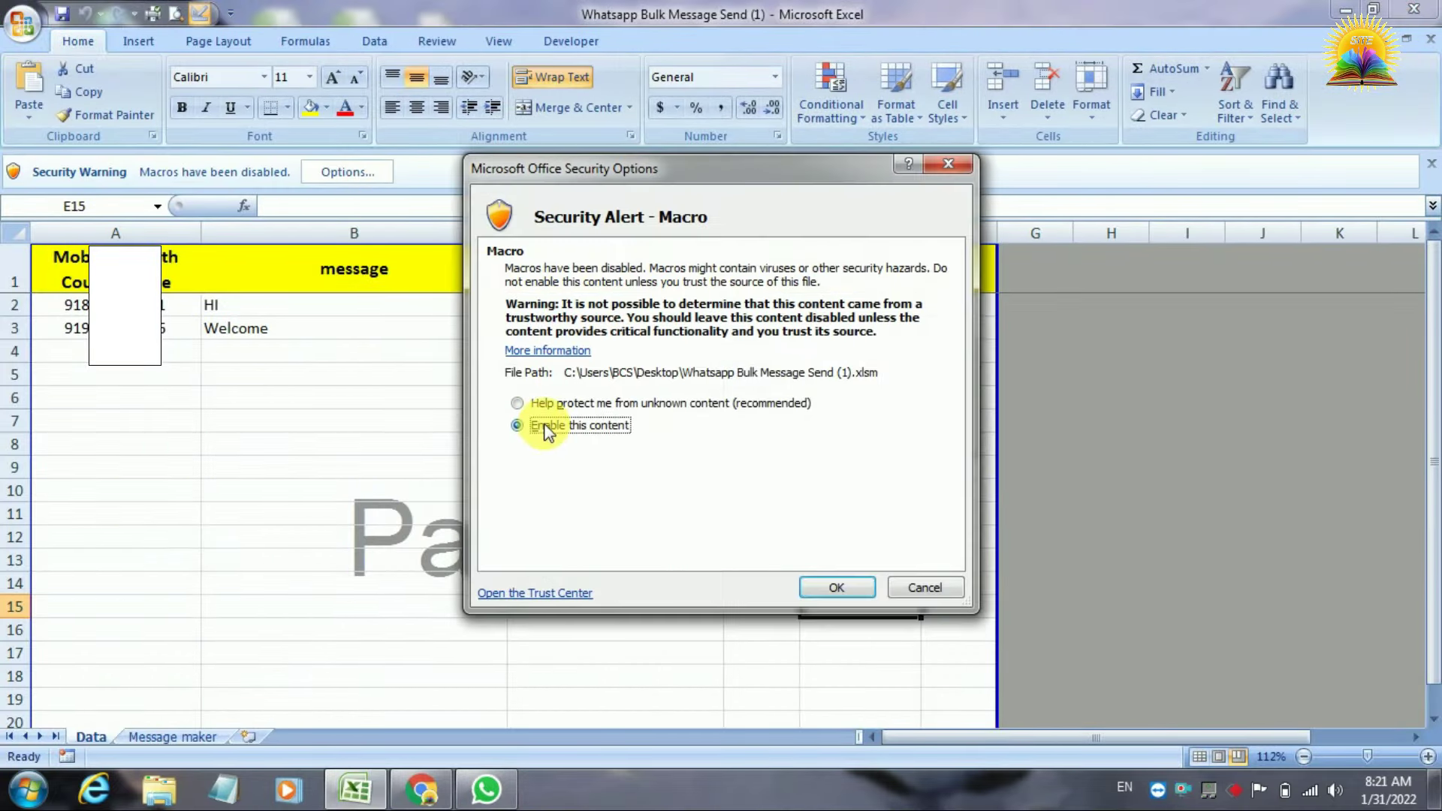
pyautogui.click(837, 588)
pyautogui.click(682, 597)
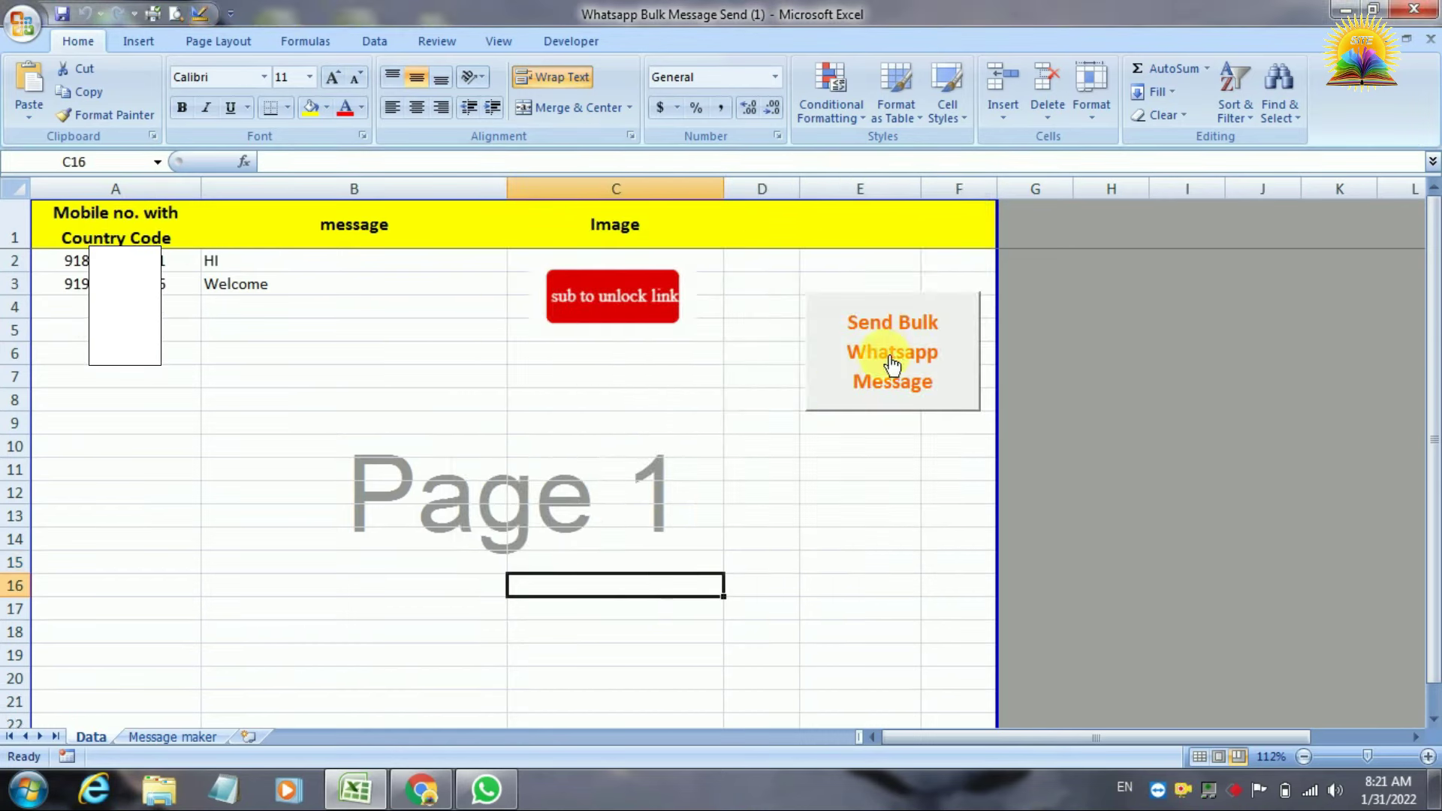
# Run the Send Bulk Whatsapp Message macro, paste the second image and send the 'Welcome' pictures
pyautogui.click(895, 354)
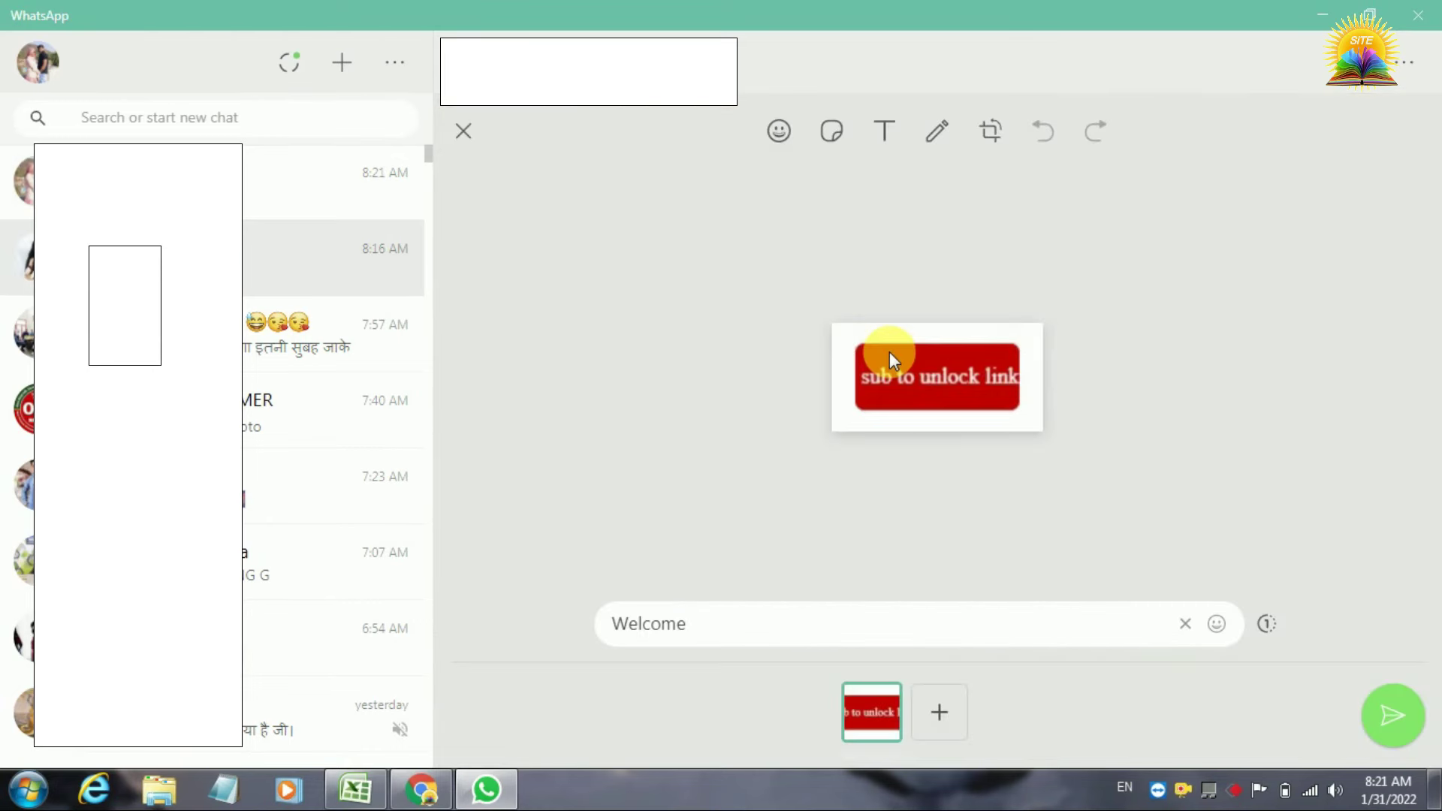
pyautogui.hotkey('ctrl', 'v')
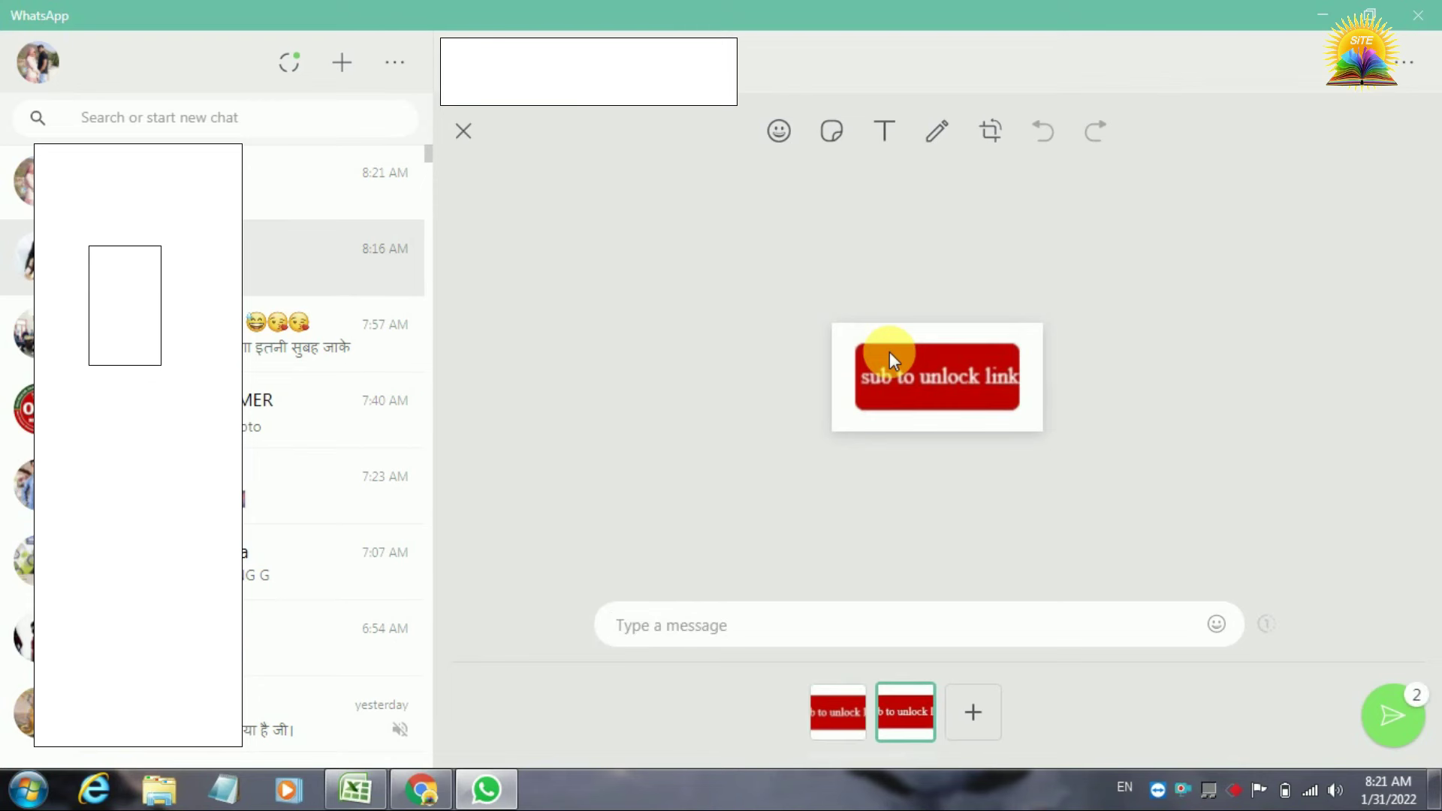
pyautogui.press('Return')
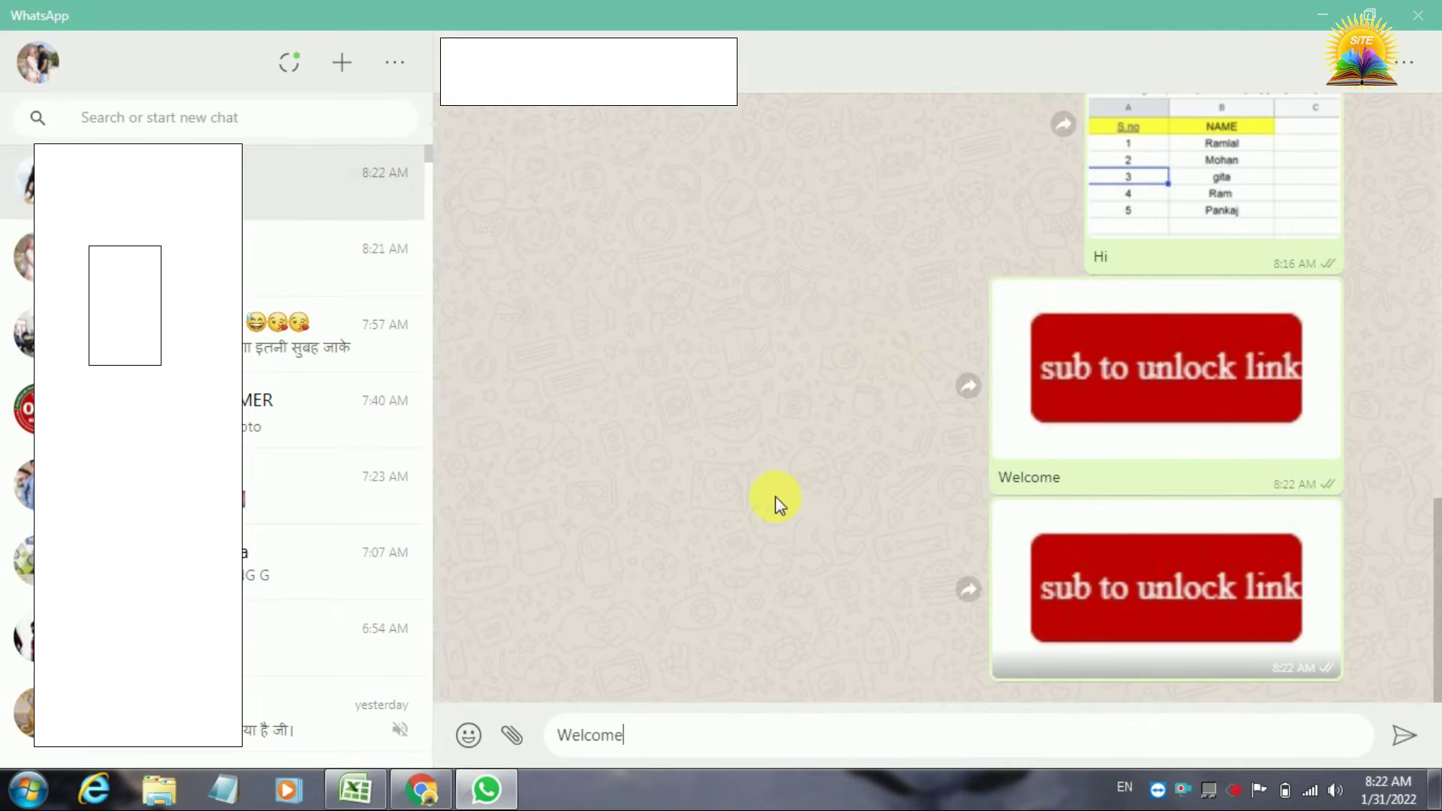
pyautogui.click(382, 795)
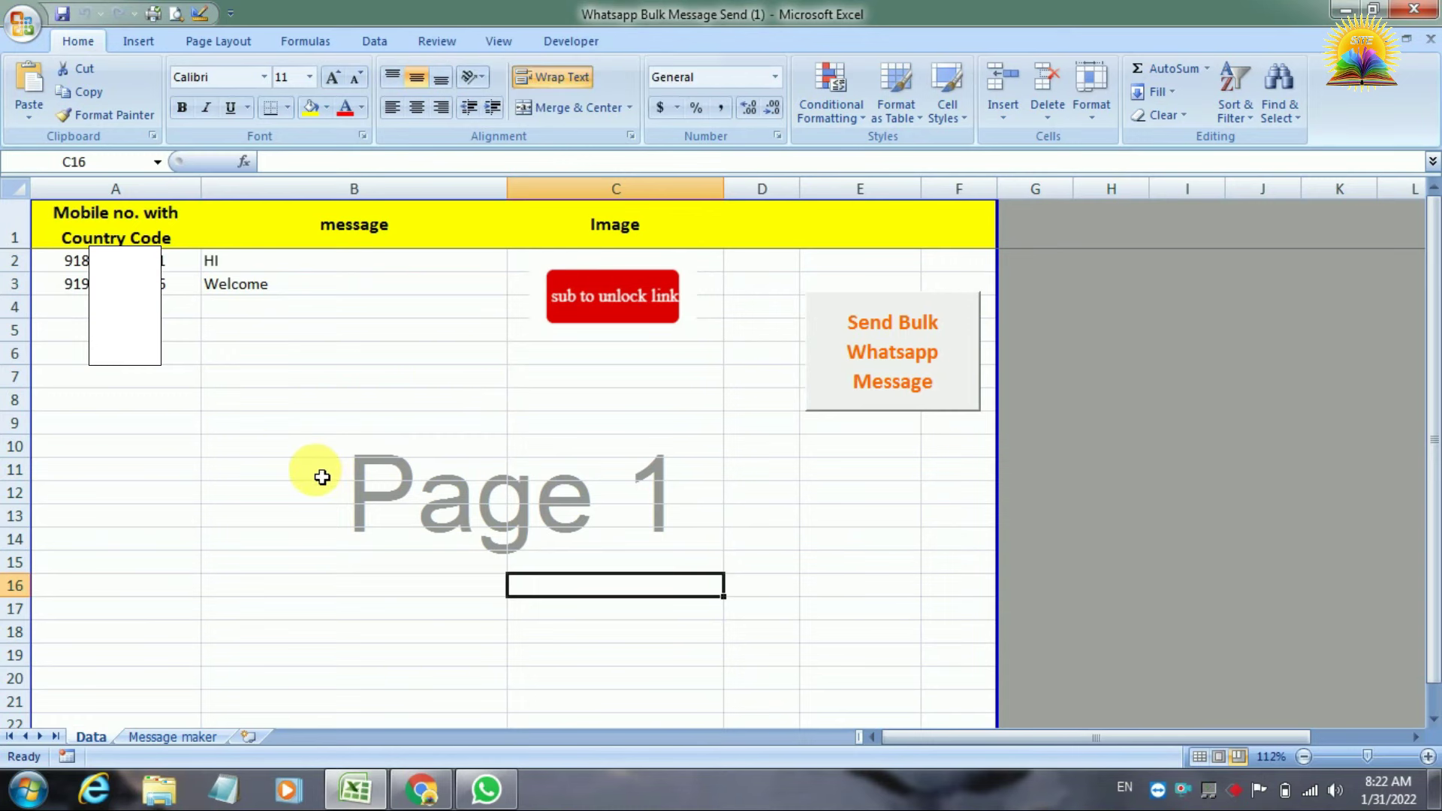
pyautogui.click(354, 387)
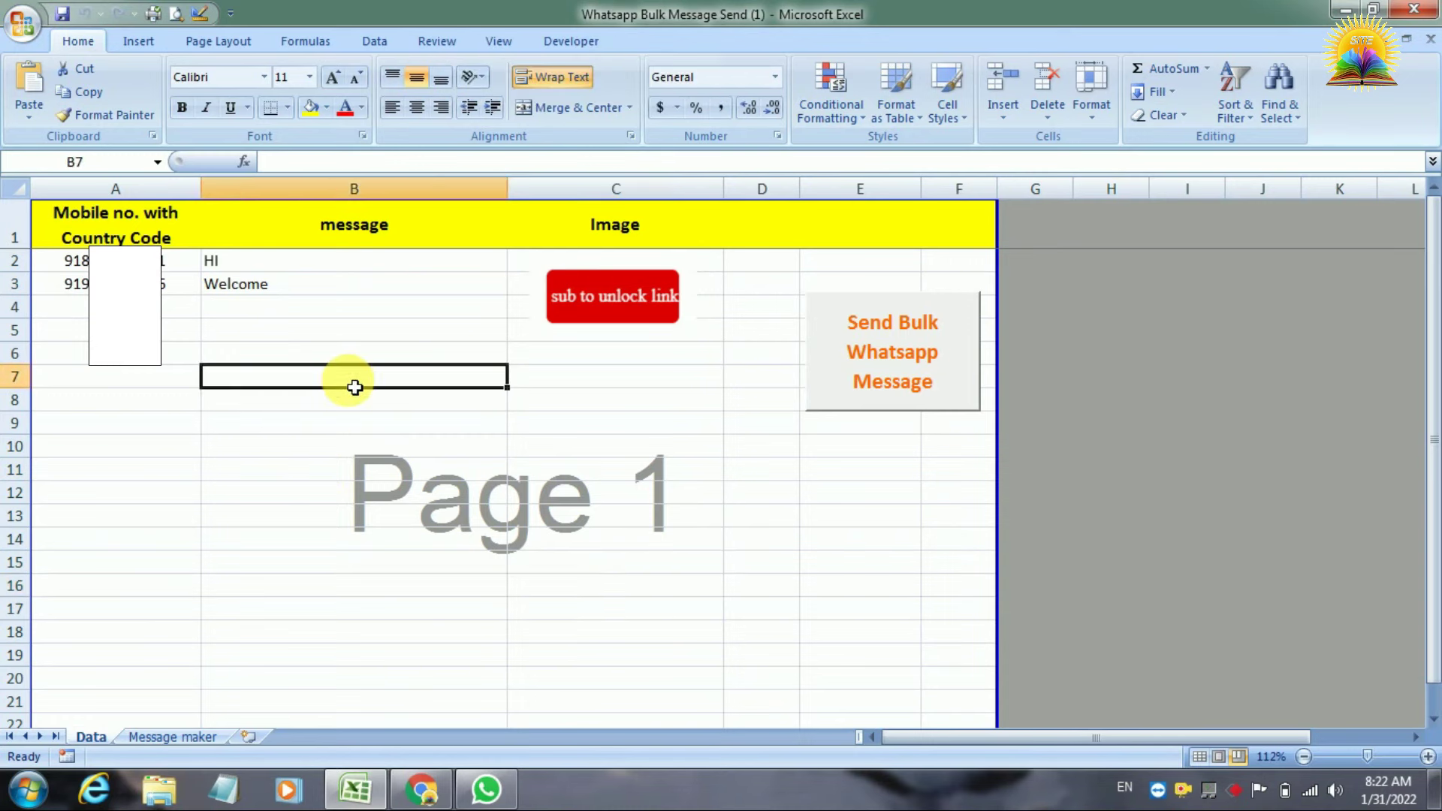